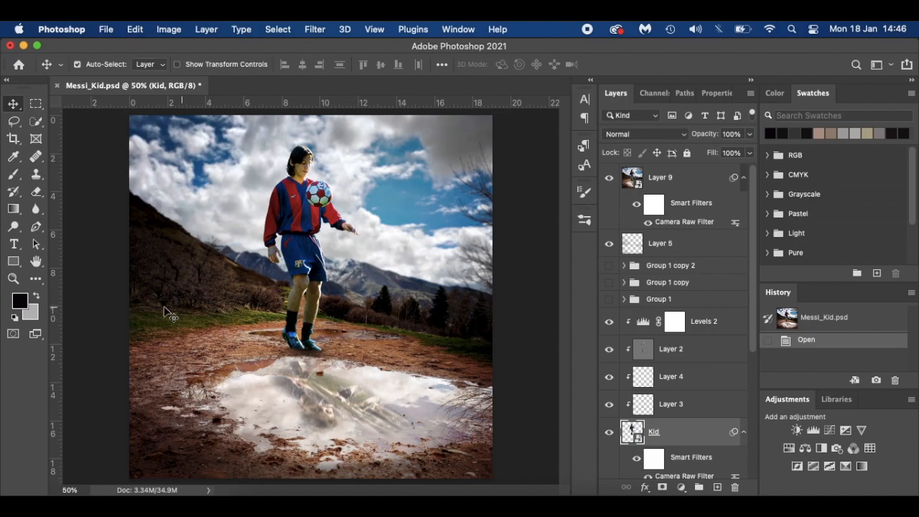
Create a new RGB document 1080 pixels wide and 1080 pixels high at 144 pixels/inch
left_click(100, 309)
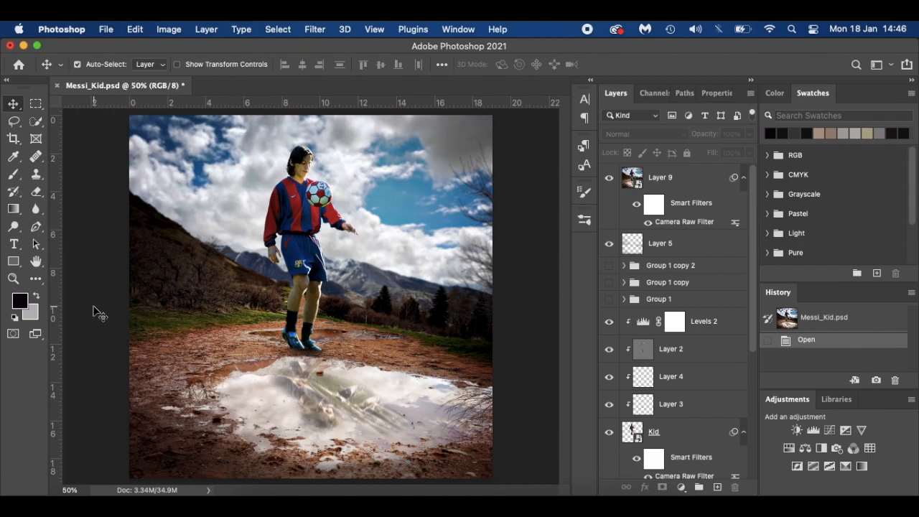
key("super+n")
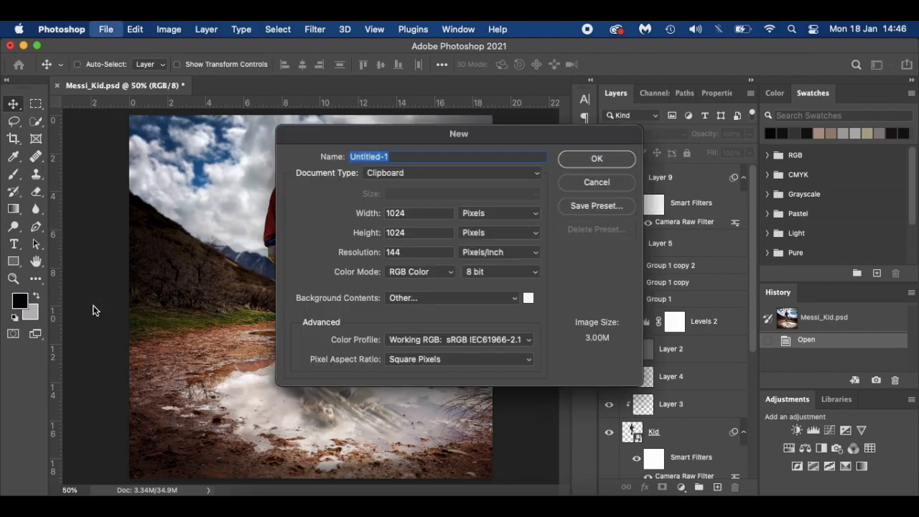
left_click(107, 30)
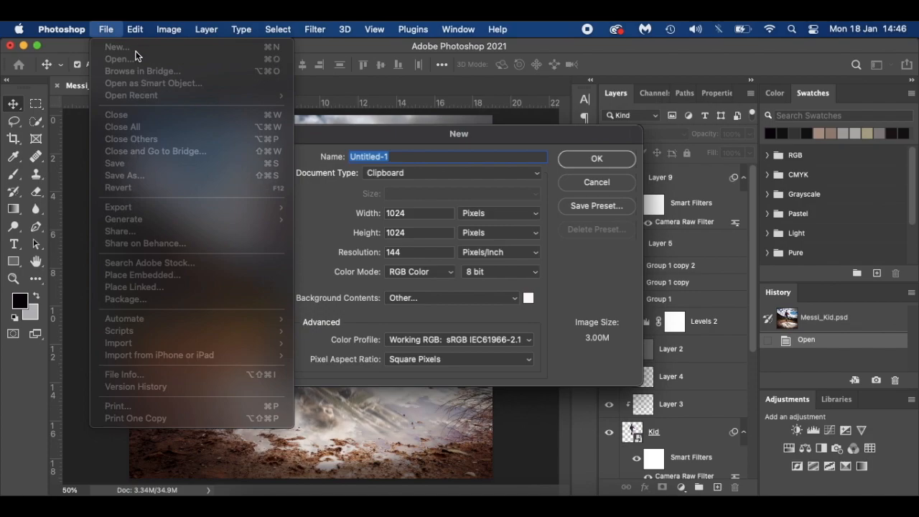
left_click(110, 25)
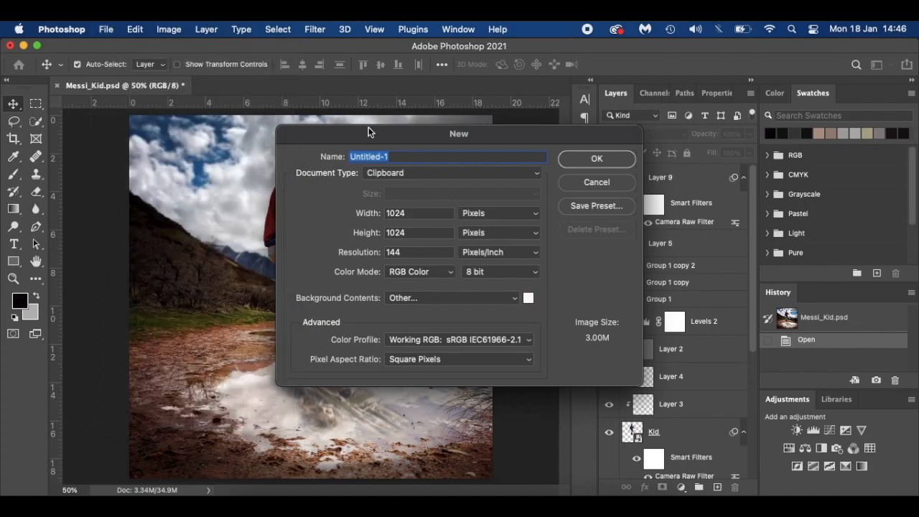
left_click(401, 214)
key("BackSpace")
key("BackSpace")
type("80")
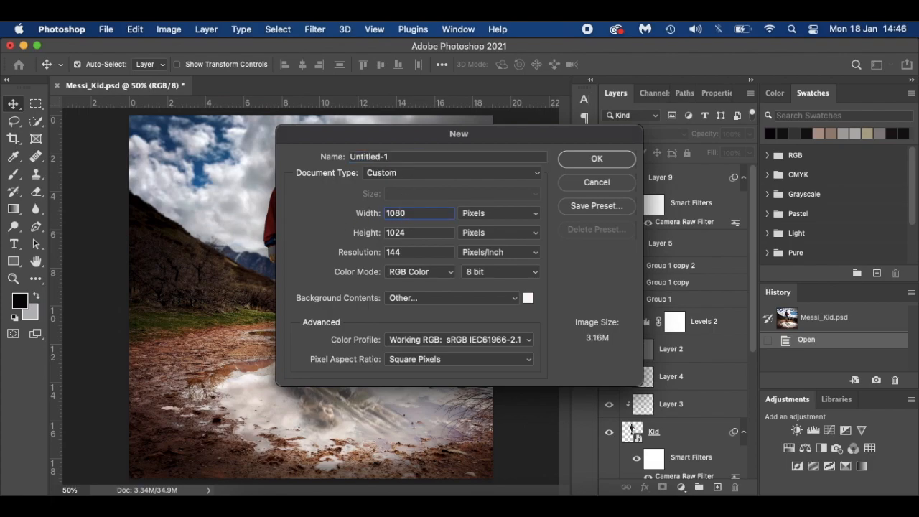
double_click(405, 232)
type("1080")
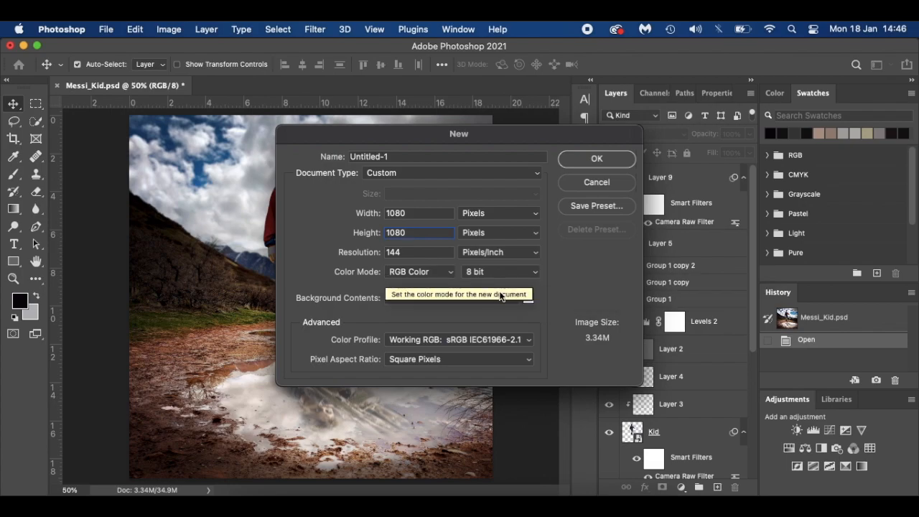
left_click(577, 158)
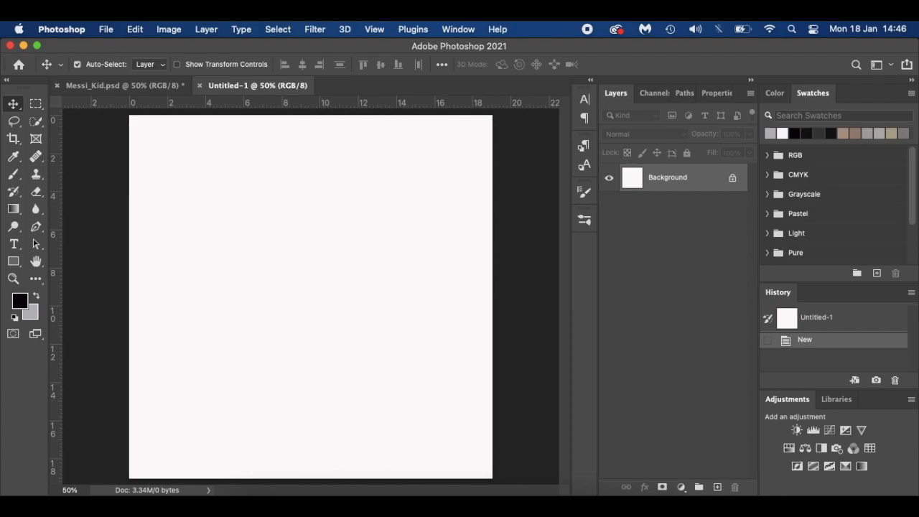
Switch to Safari and download the mountain-path puddle photo from the Unsplash results for "puddle"
left_click(317, 502)
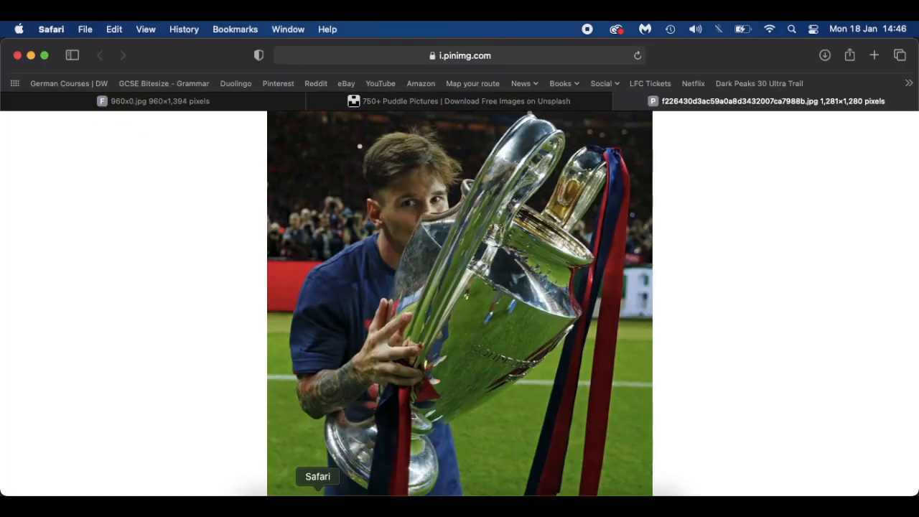
left_click(421, 102)
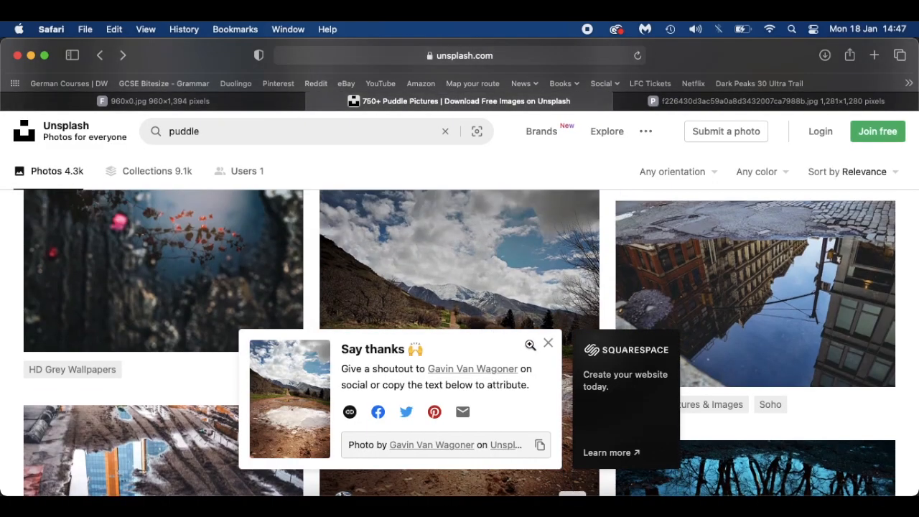
scroll(546, 347, "up", 2)
left_click(549, 344)
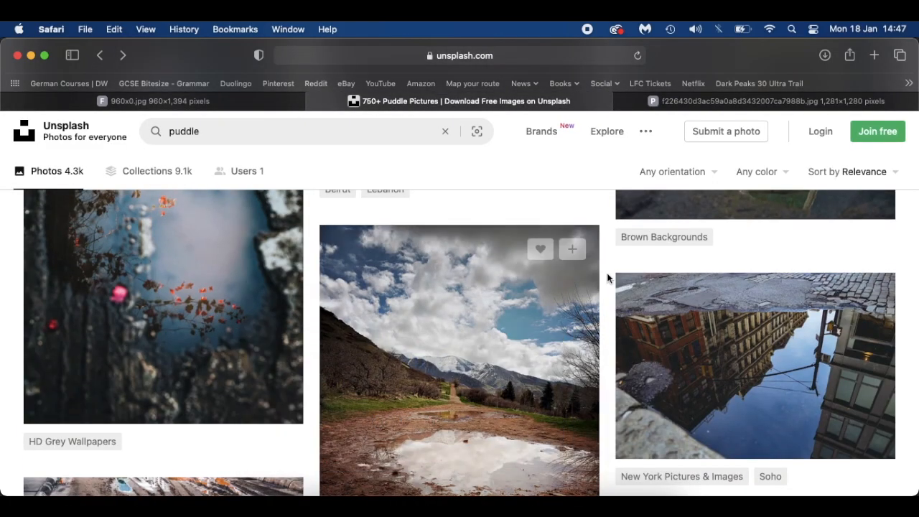
scroll(606, 275, "down", 2)
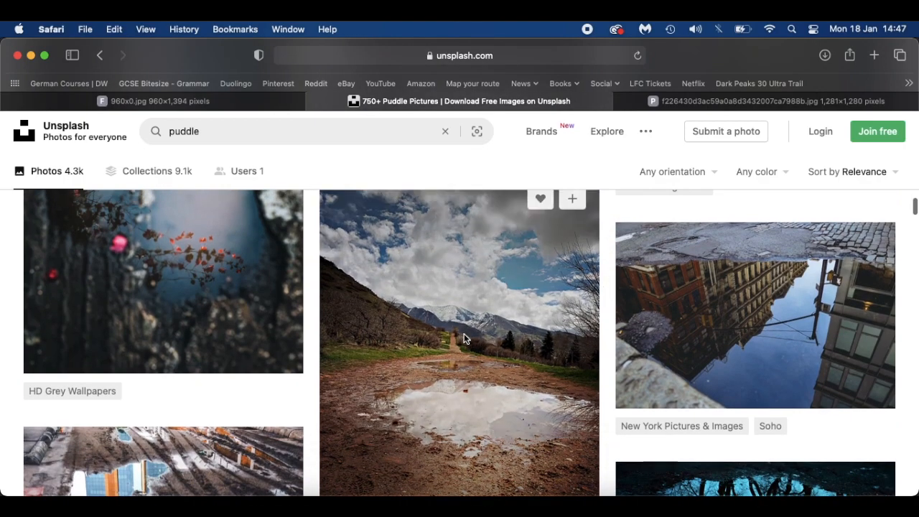
left_click(464, 335)
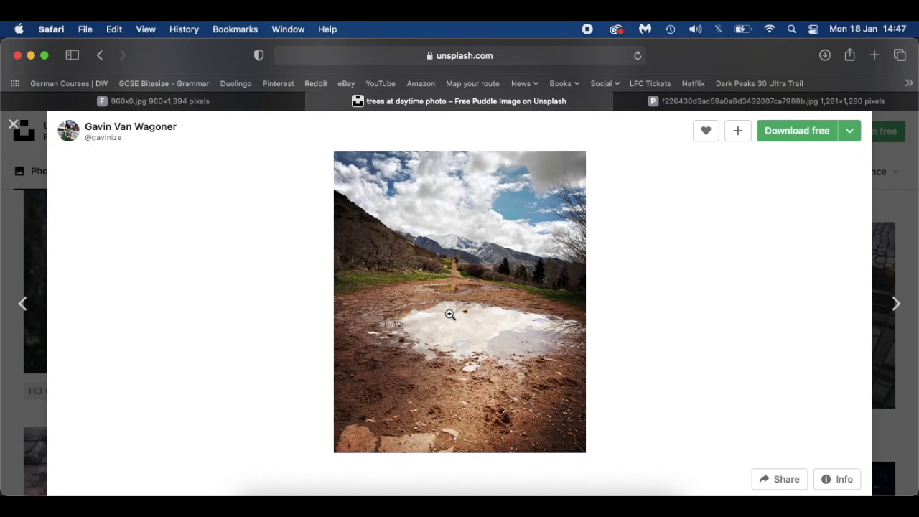
left_click(809, 131)
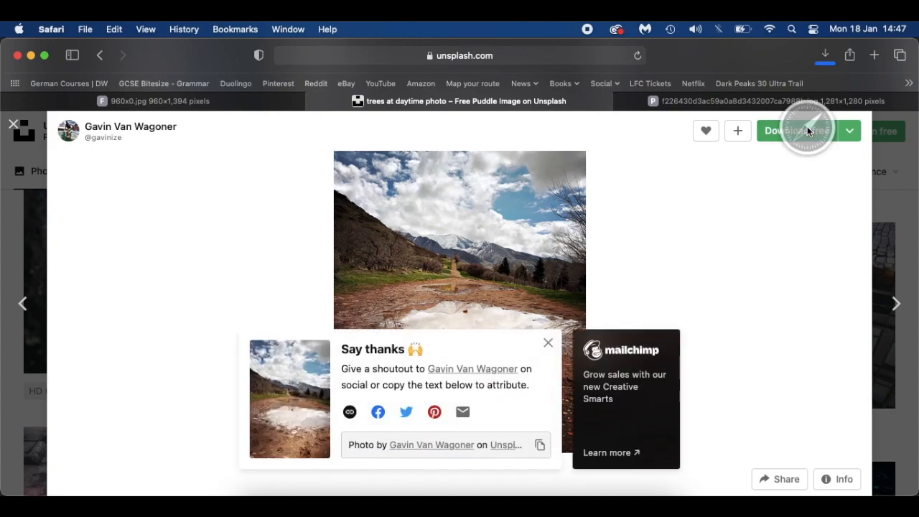
left_click(548, 343)
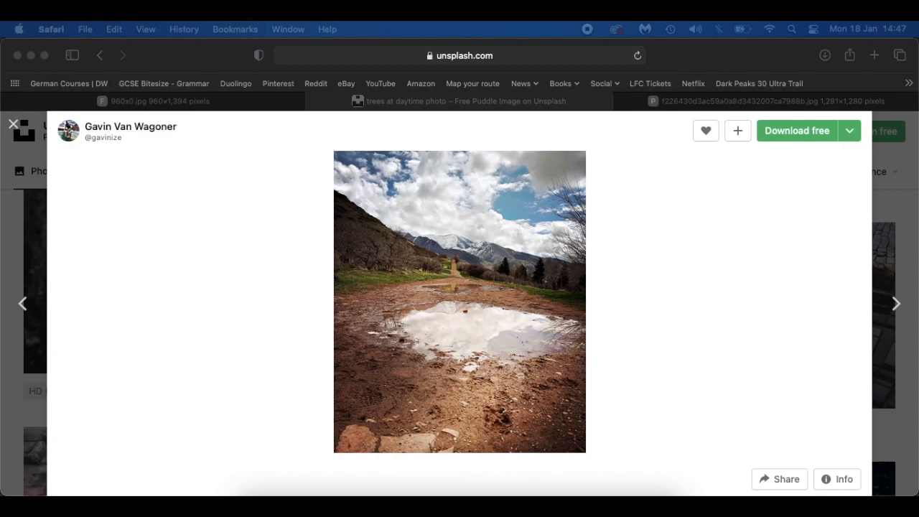
Switch back to Photoshop and place the downloaded puddle photo as an embedded smart object in the new document
left_click(507, 506)
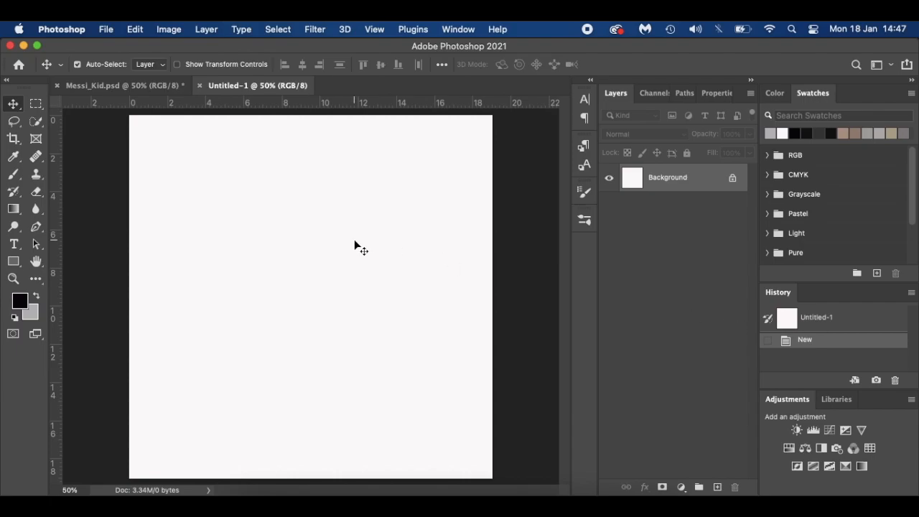
left_click(105, 32)
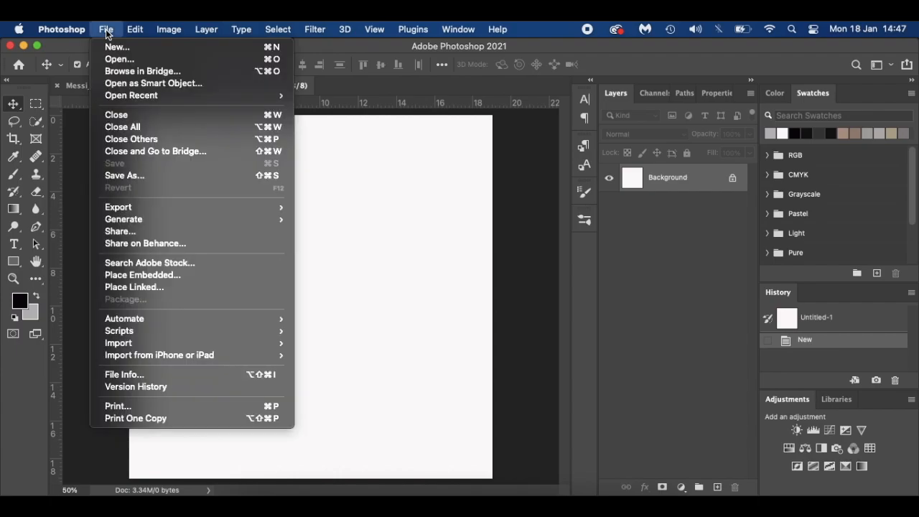
left_click(167, 276)
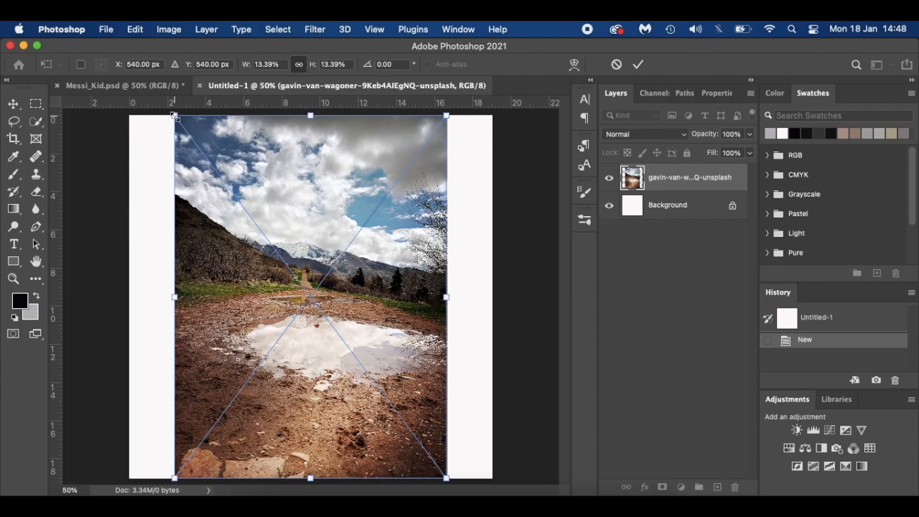
Scale the placed puddle photo to about 18.45% so it fills the canvas, and shift it slightly down
mouse_move(173, 114)
left_mouse_down()
mouse_move(136, 64)
mouse_move(176, 137)
mouse_move(167, 112)
left_mouse_up()
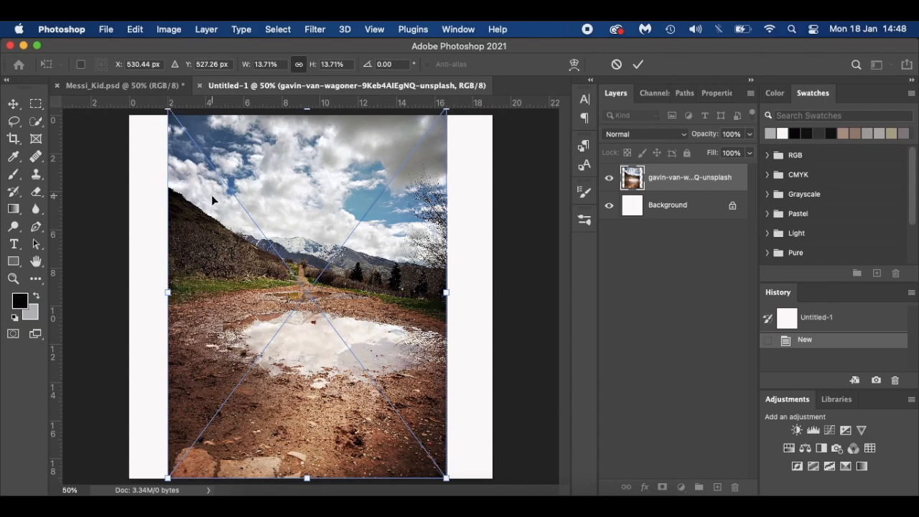
scroll(211, 195, "down", 2)
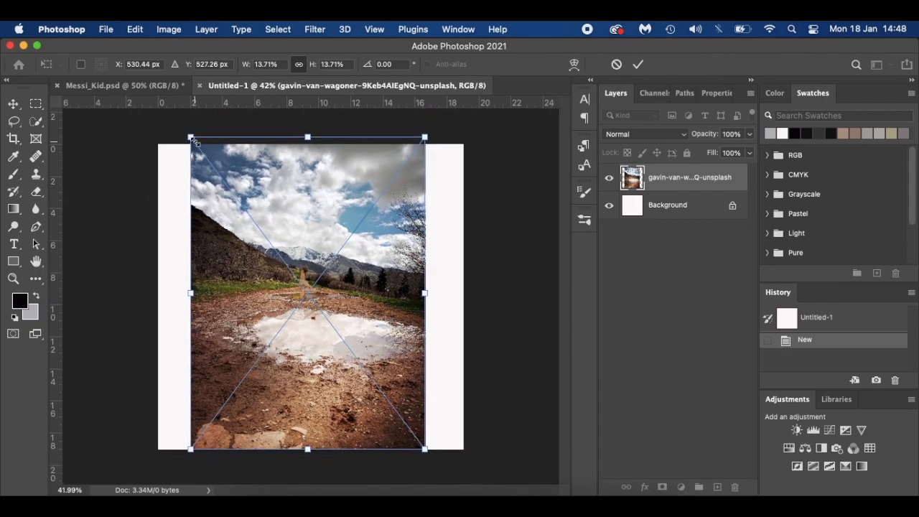
left_click_drag(192, 139, 213, 177)
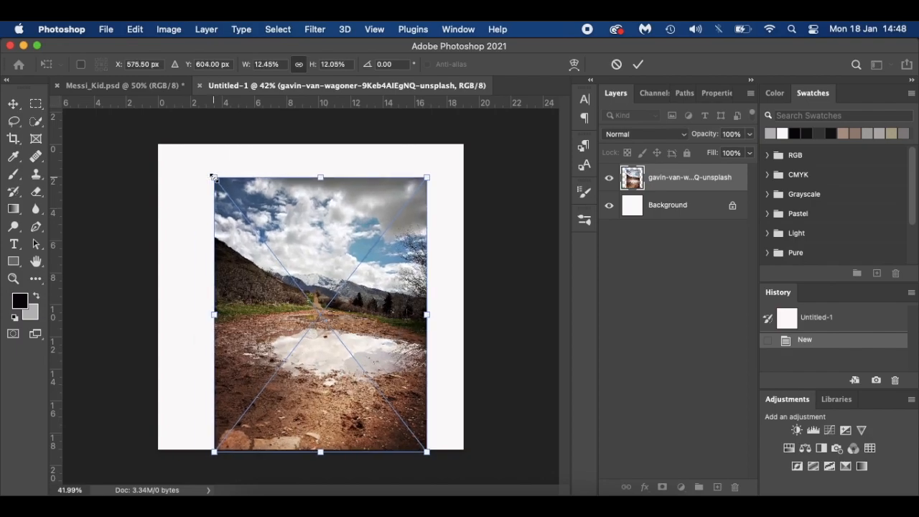
key("super+z")
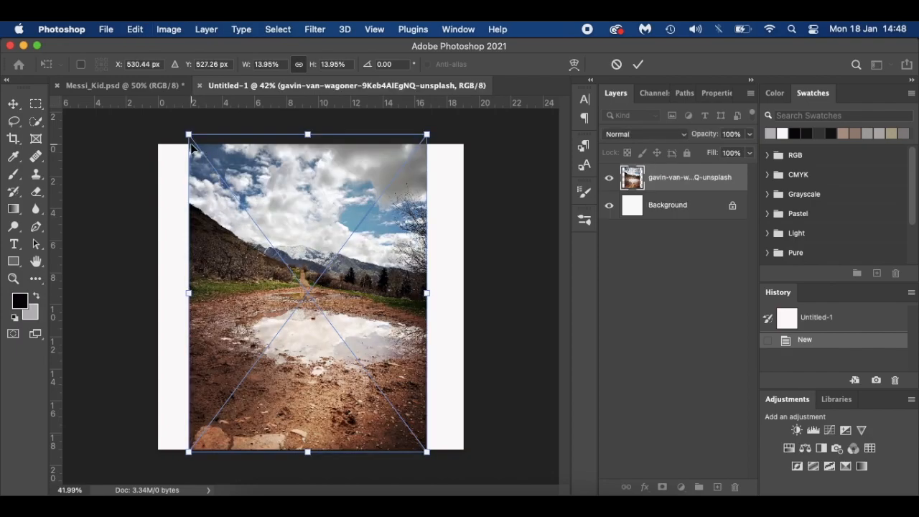
left_click_drag(186, 134, 149, 83)
left_click_drag(426, 451, 492, 482)
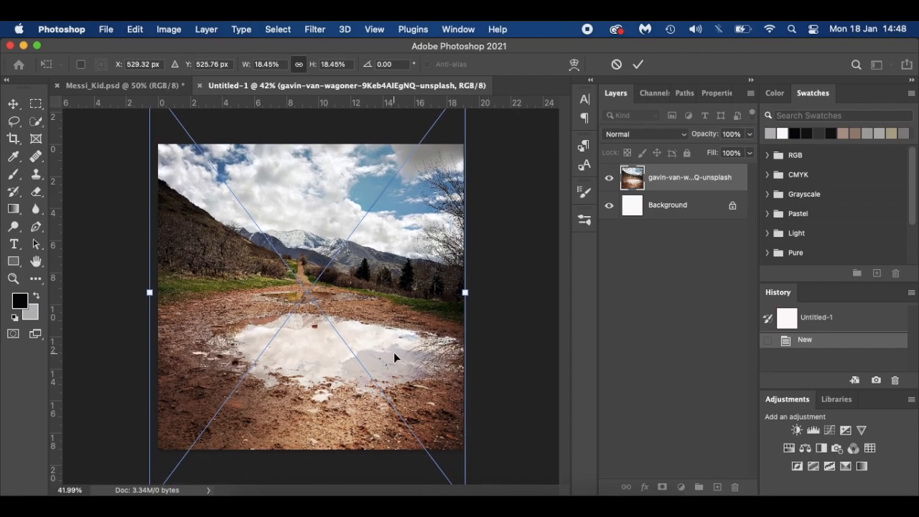
left_click_drag(394, 350, 391, 365)
key("Return")
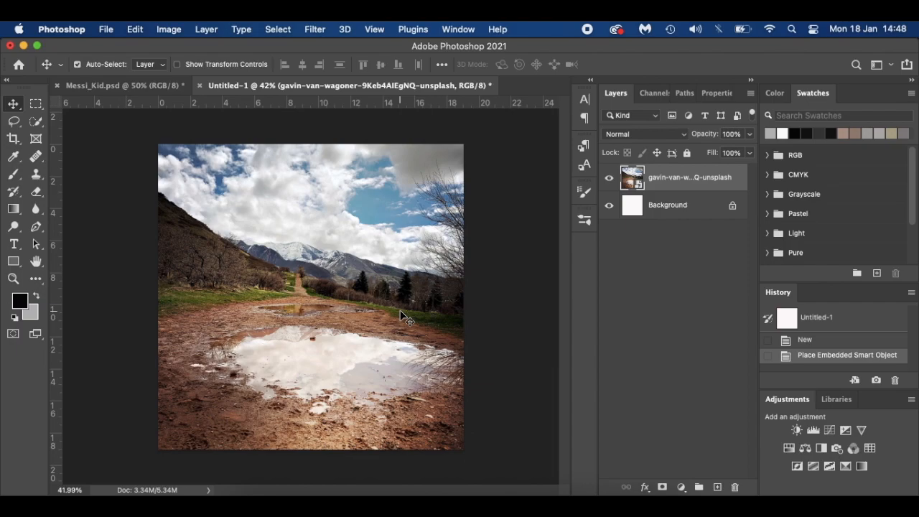
key("super")
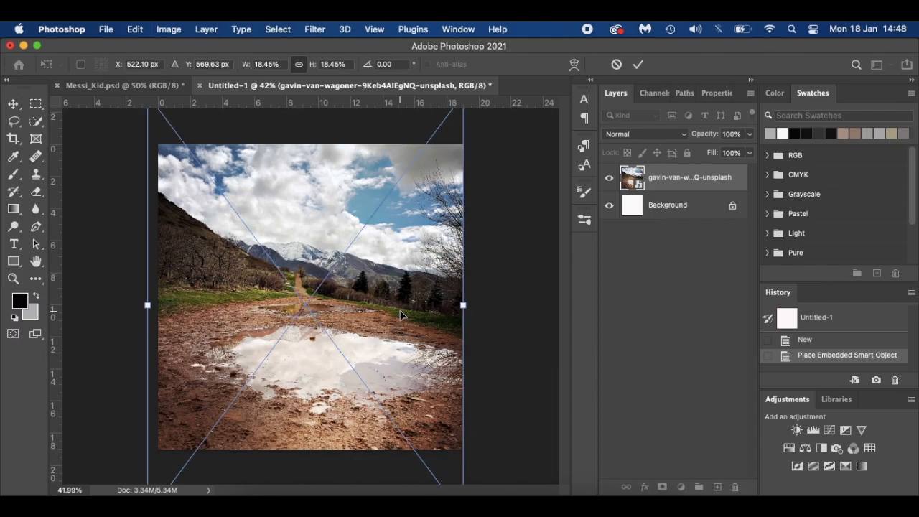
key("Return")
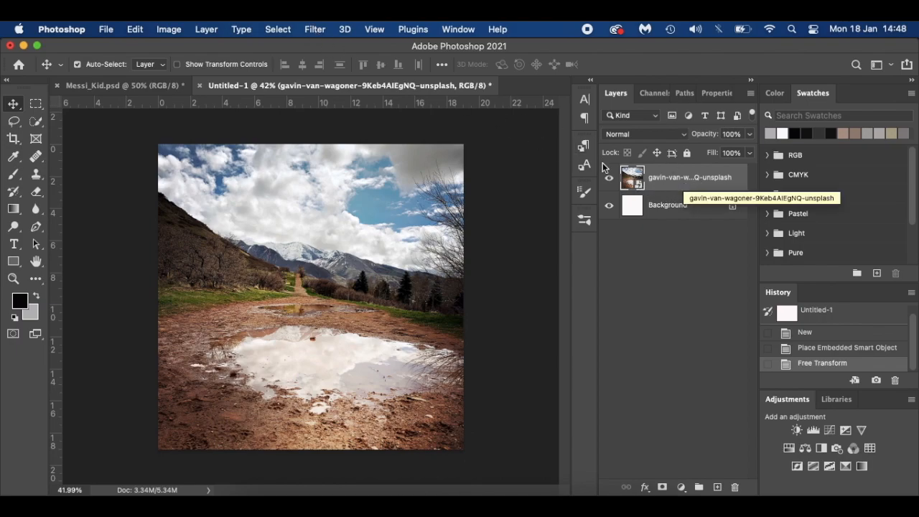
Apply a Gaussian Blur with a 2.0 pixel radius to the puddle photo layer
left_click(314, 29)
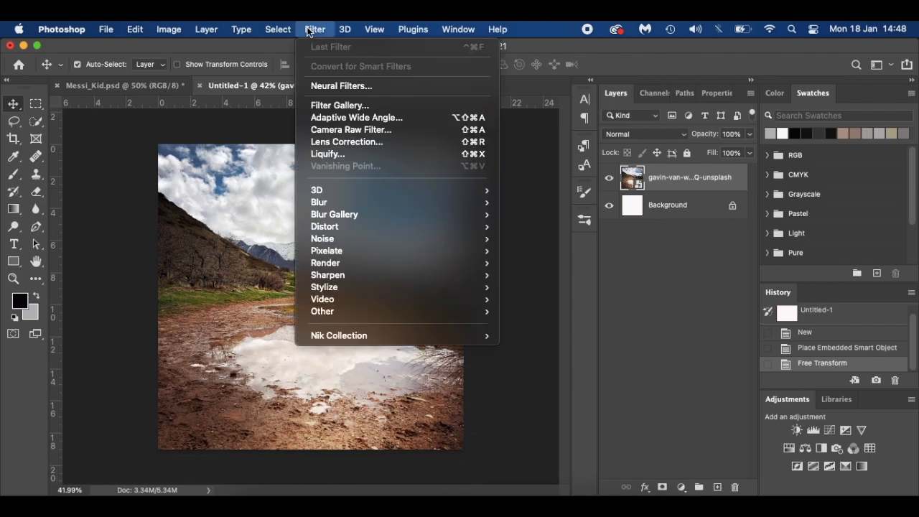
mouse_move(360, 201)
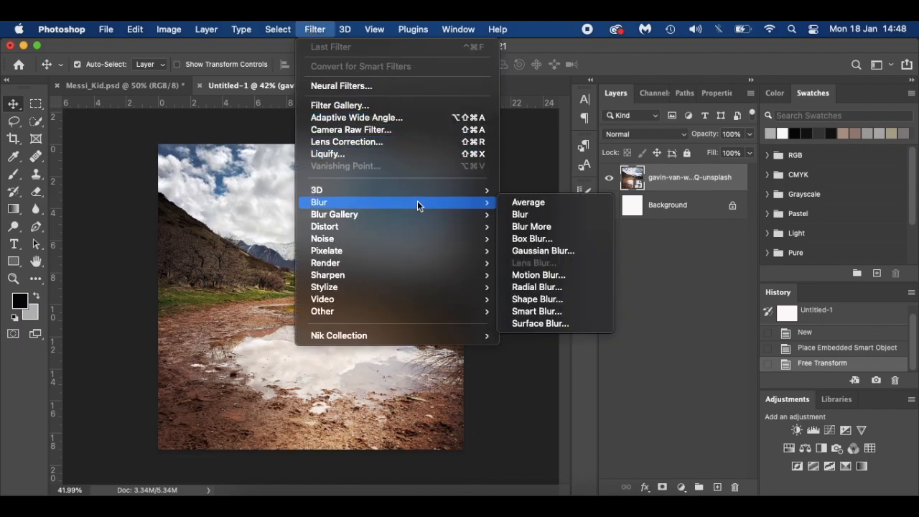
left_click(570, 251)
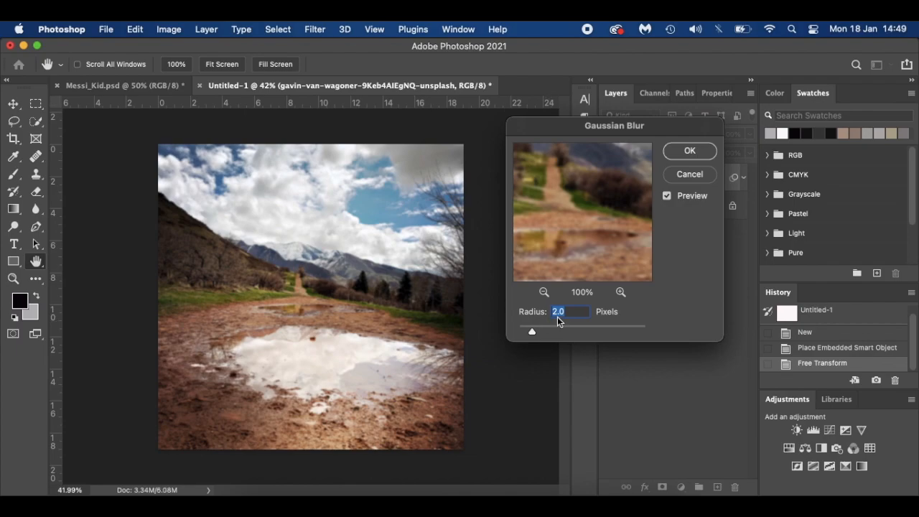
left_click(689, 152)
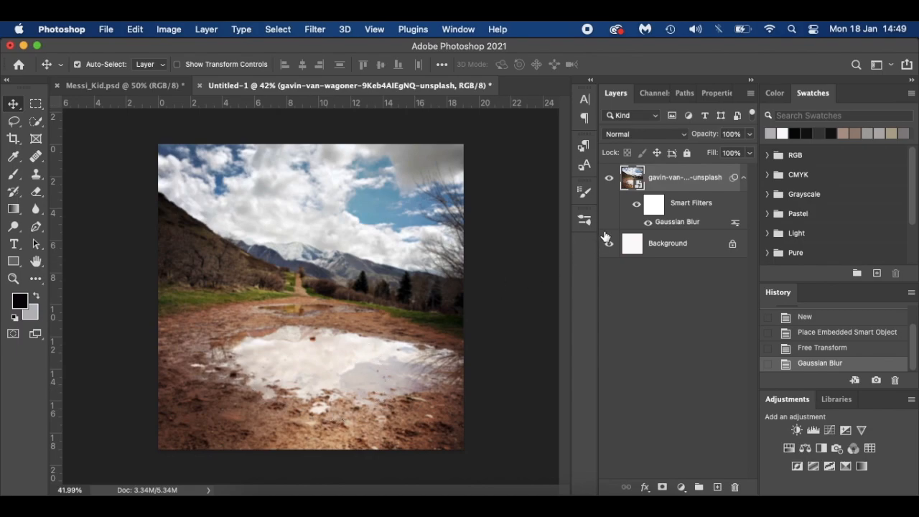
Target the Gaussian Blur smart filter mask on the puddle photo and choose the Soft Round brush from General Brushes
left_click(657, 207)
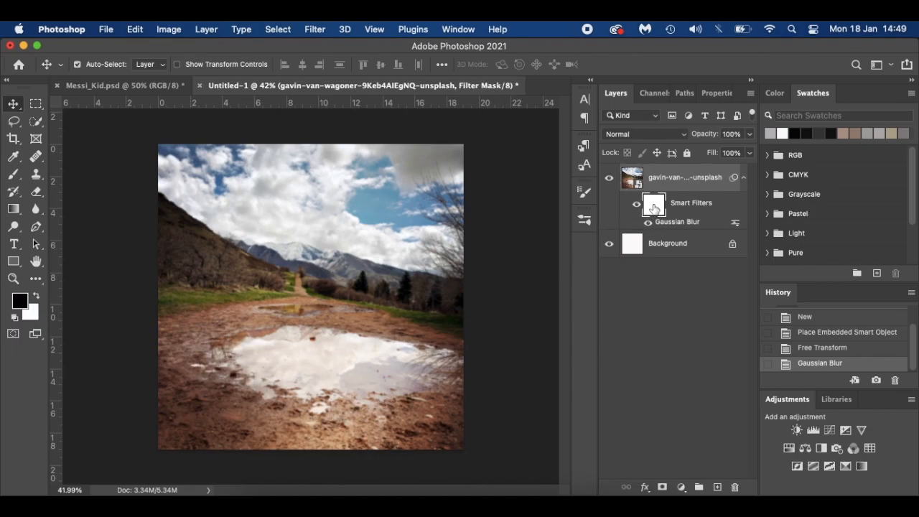
key("b")
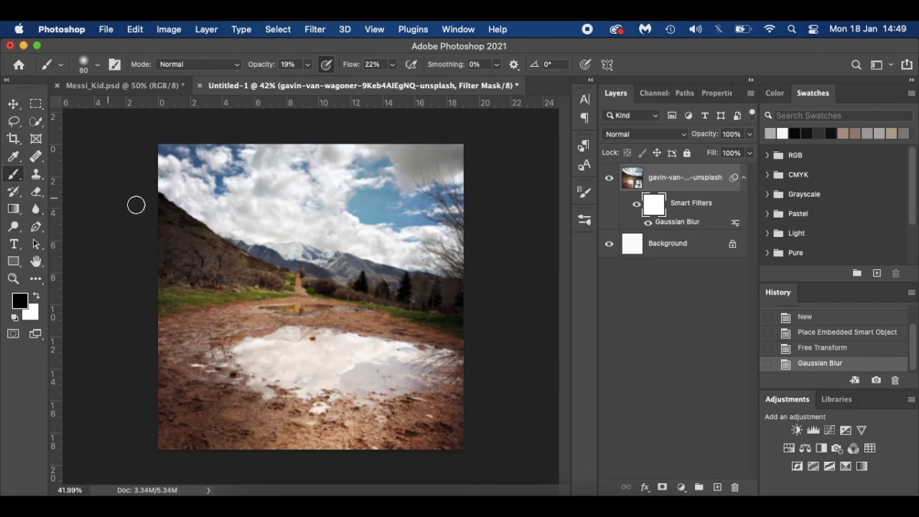
right_click(307, 352)
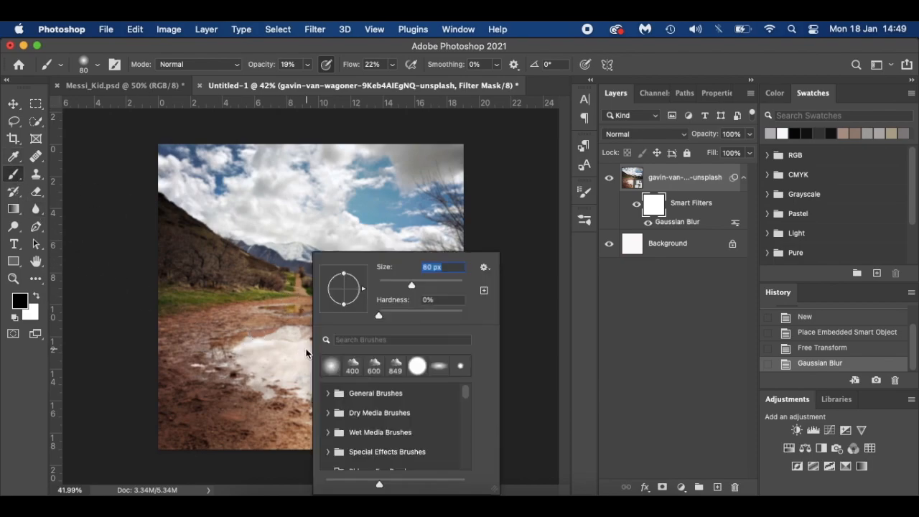
left_click(328, 393)
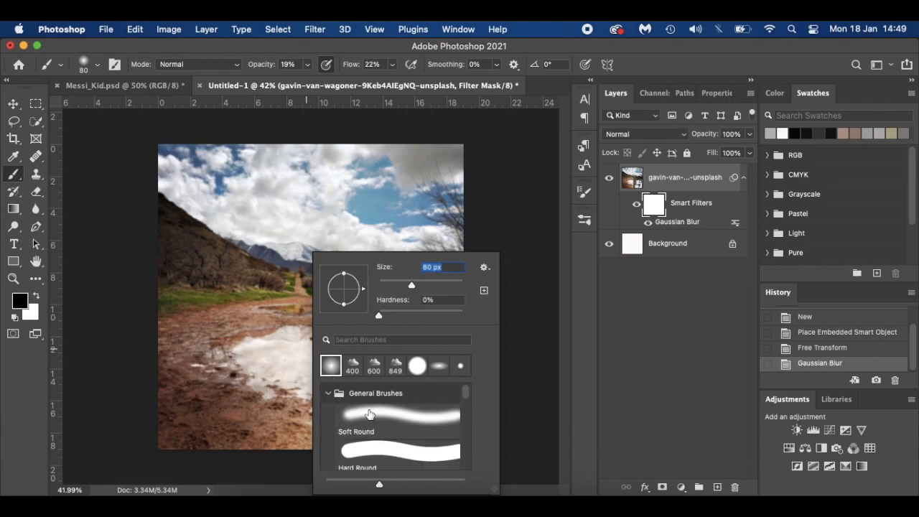
left_click(374, 419)
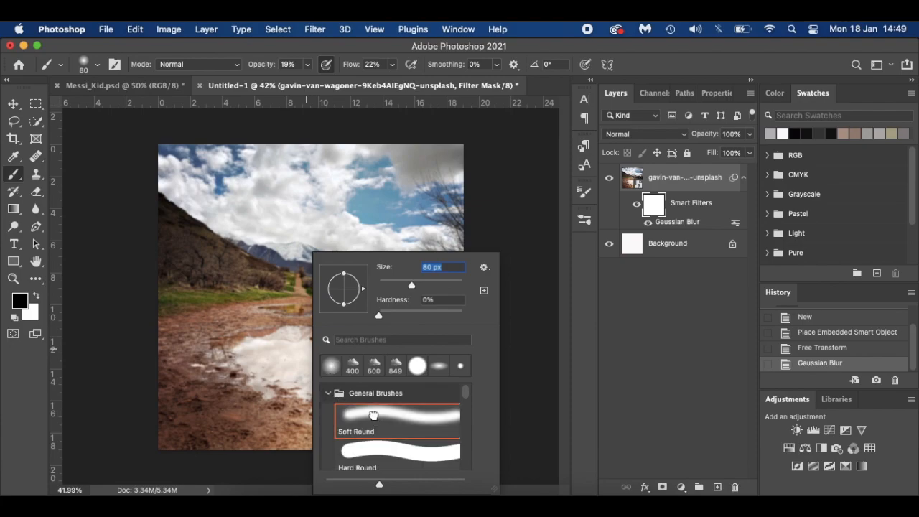
left_click(241, 324)
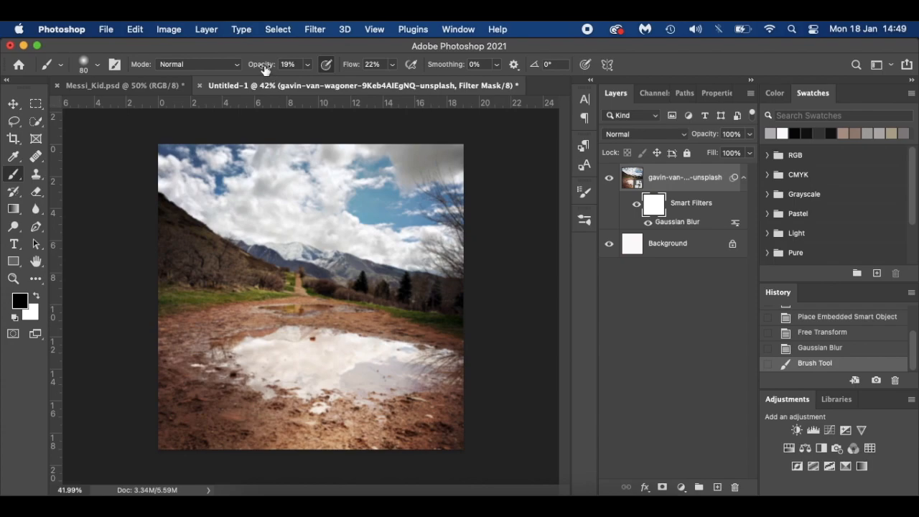
Set the brush opacity to 25% and enlarge the brush to 500 px
left_click_drag(265, 67, 268, 69)
key("bracketright")
key("bracketright")
key("bracketright")
key("bracketright")
key("bracketright")
key("bracketright")
key("bracketright")
key("bracketright")
key("bracketright")
key("bracketright")
Paint black over the puddle and muddy foreground on the filter mask to reduce the blur there, undoing the stray stroke across the sky
mouse_move(283, 221)
left_mouse_down()
mouse_move(195, 134)
mouse_move(277, 165)
mouse_move(452, 185)
mouse_move(464, 203)
mouse_move(449, 215)
left_mouse_up()
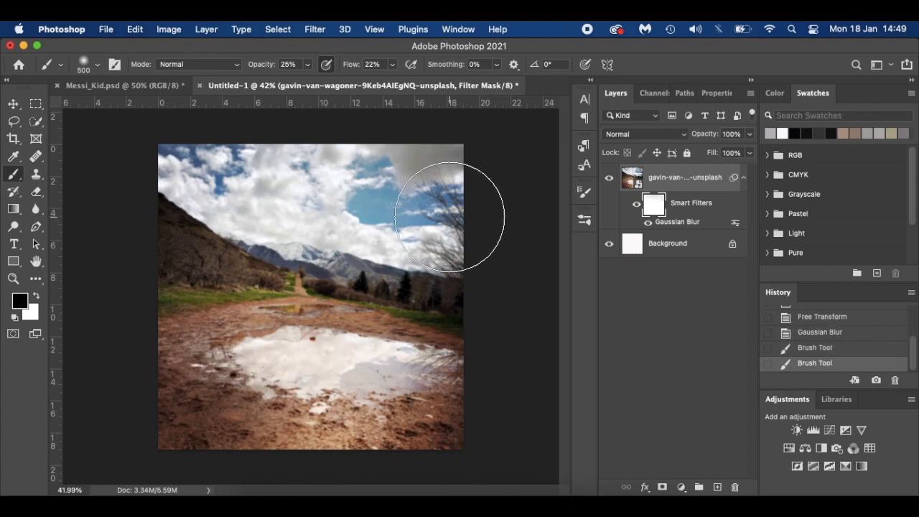
key("super+z")
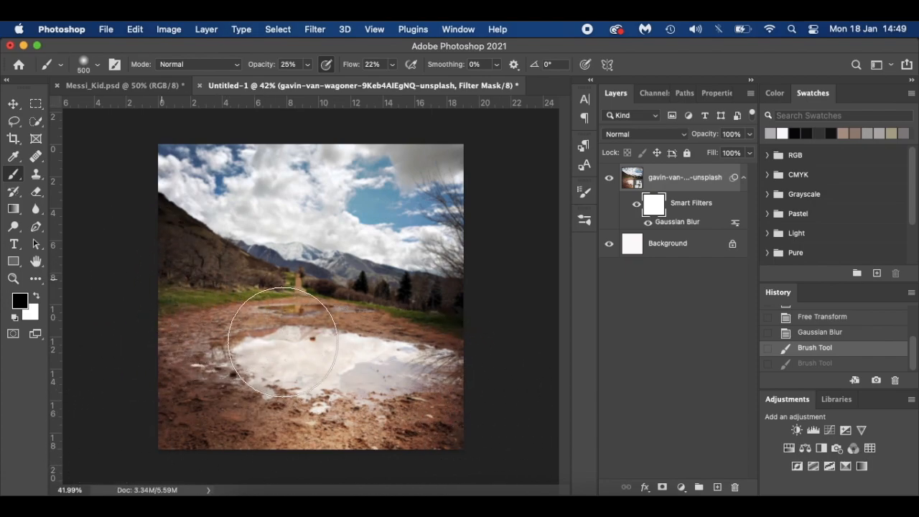
mouse_move(311, 338)
left_mouse_down()
mouse_move(435, 358)
mouse_move(466, 381)
mouse_move(129, 390)
left_mouse_up()
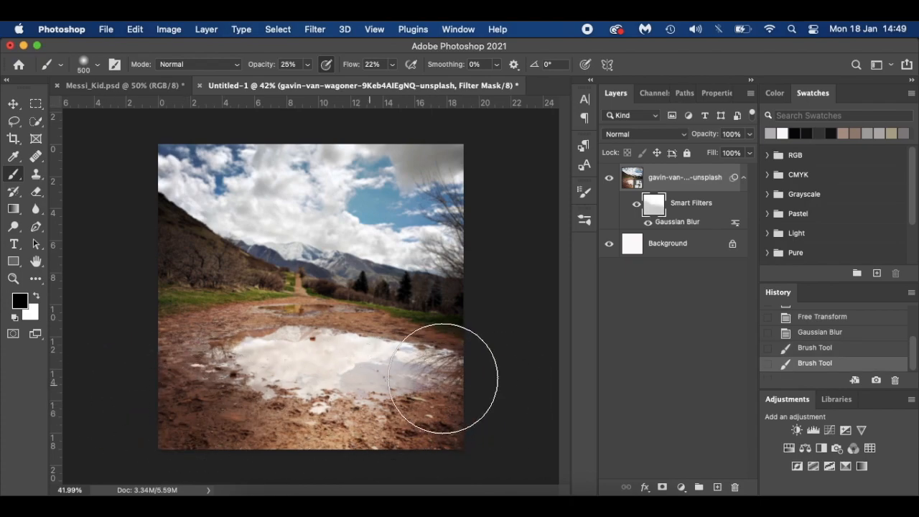
mouse_move(376, 368)
left_mouse_down()
mouse_move(231, 348)
mouse_move(151, 256)
mouse_move(133, 277)
mouse_move(136, 262)
left_mouse_up()
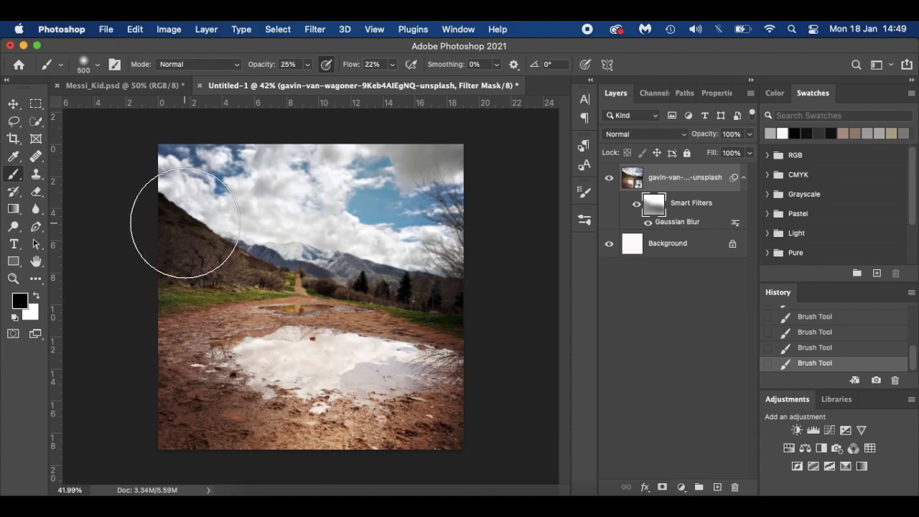
key("v")
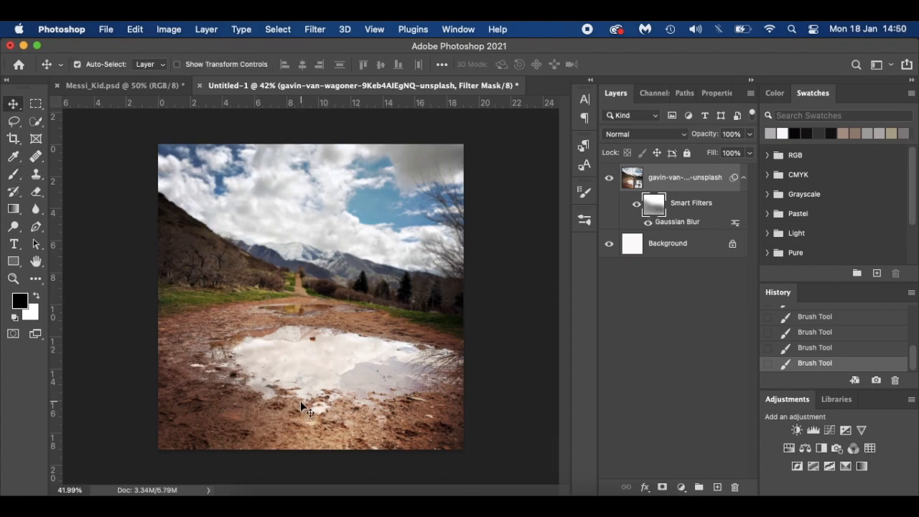
key("b")
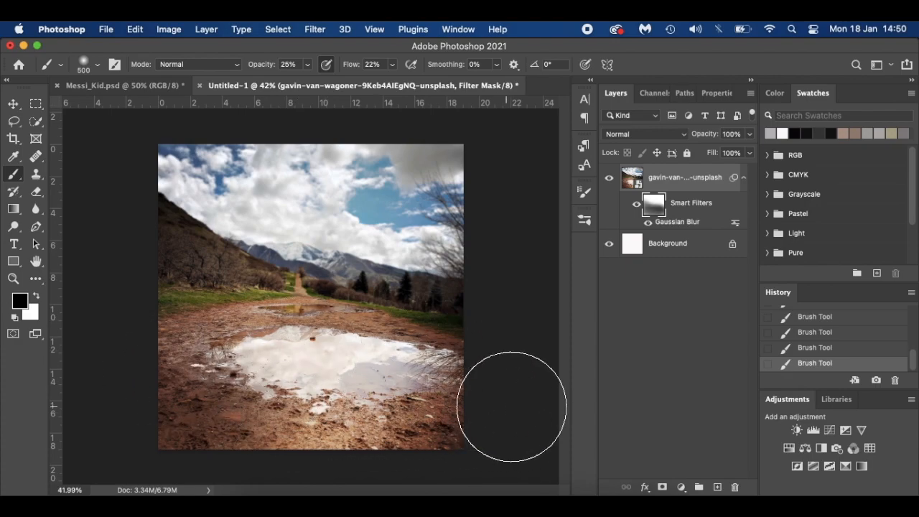
key("v")
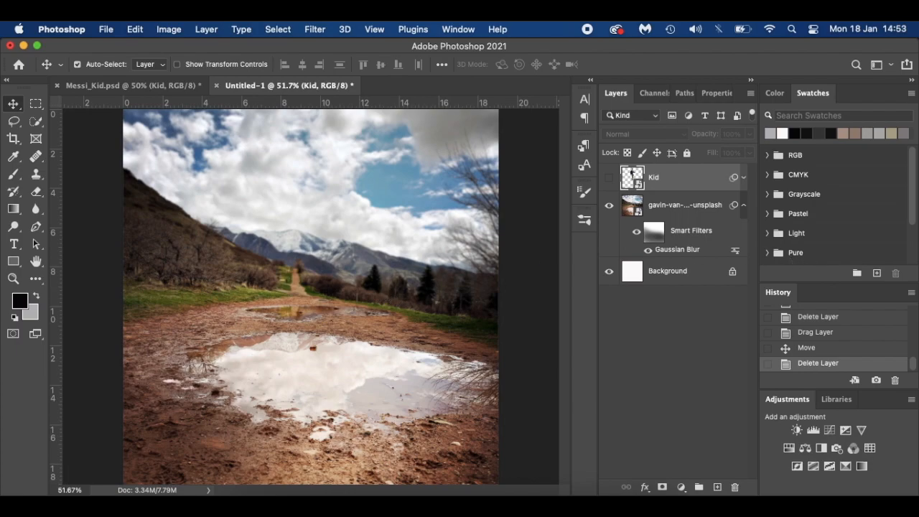
Place the 960x0 footballer photo as an embedded smart object above the Kid layer
left_click_drag(627, 328, 301, 346)
key("Return")
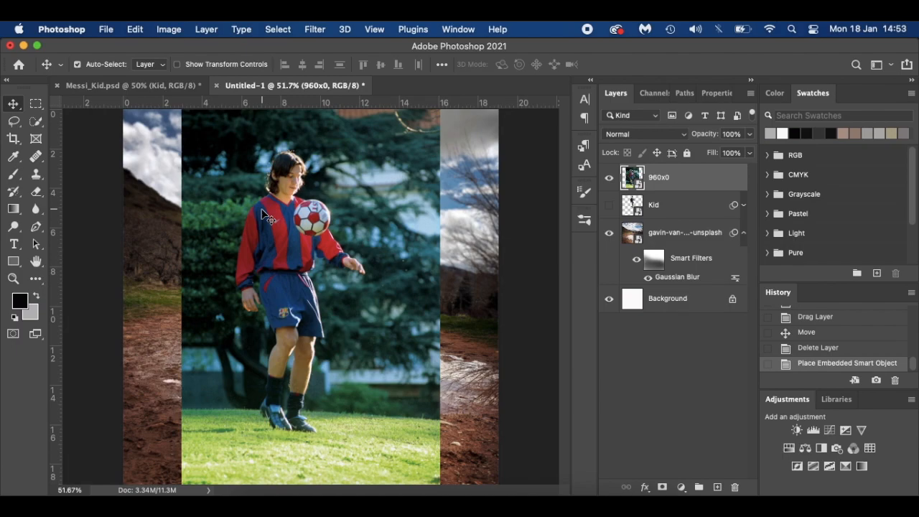
left_click(34, 127)
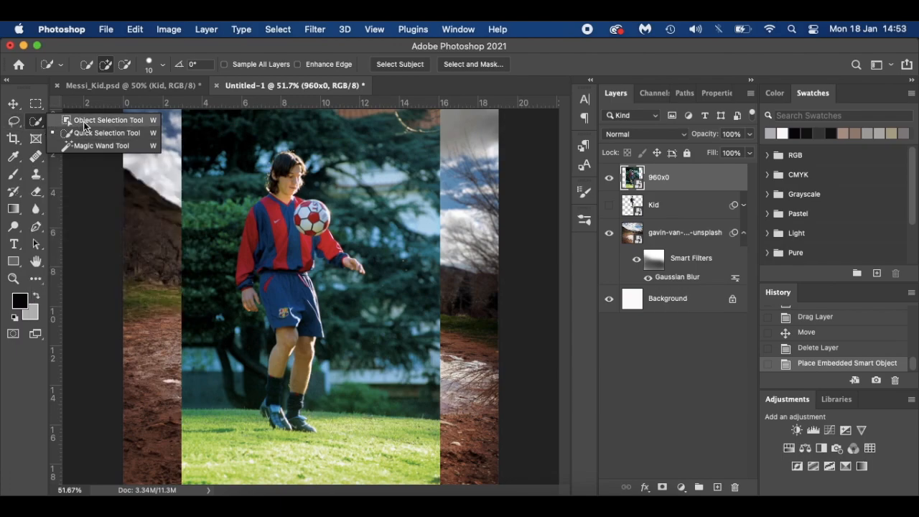
left_click(16, 123)
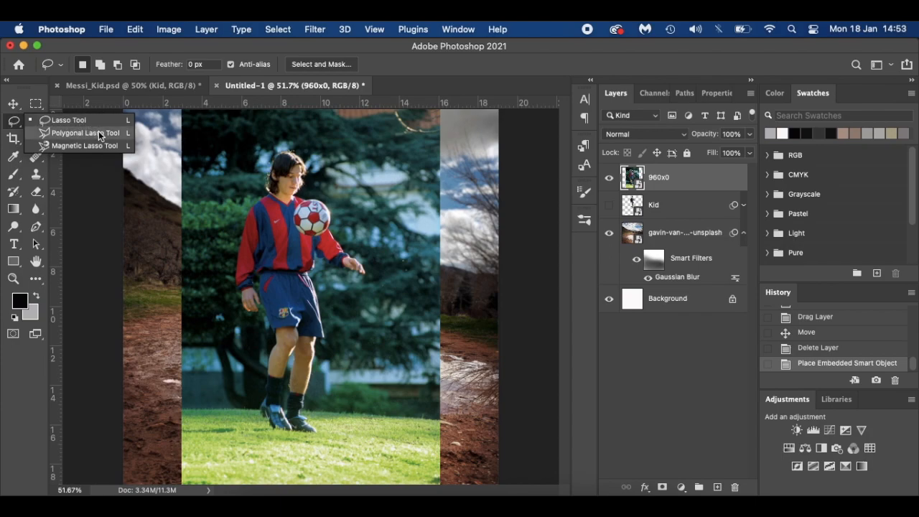
left_click(8, 125)
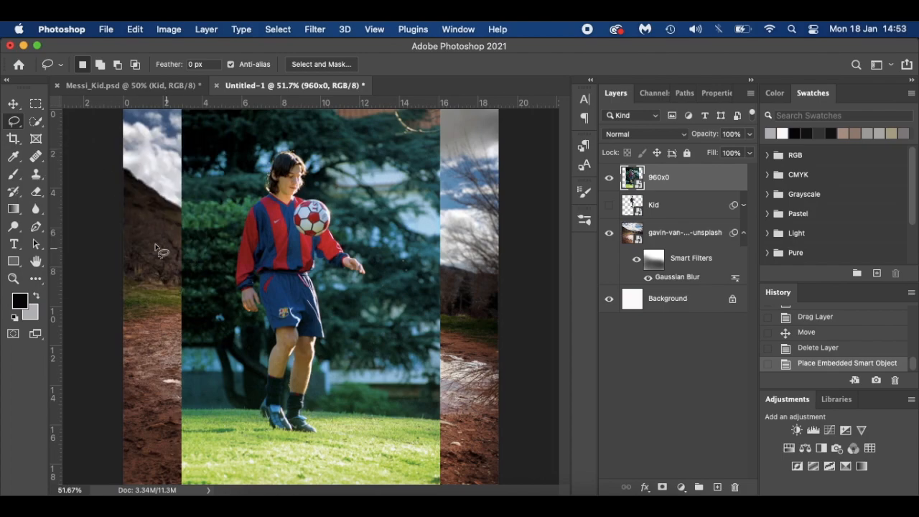
Start a Pen tool path on the football's upper-left edge and curve it down along the ball's left side
key("p")
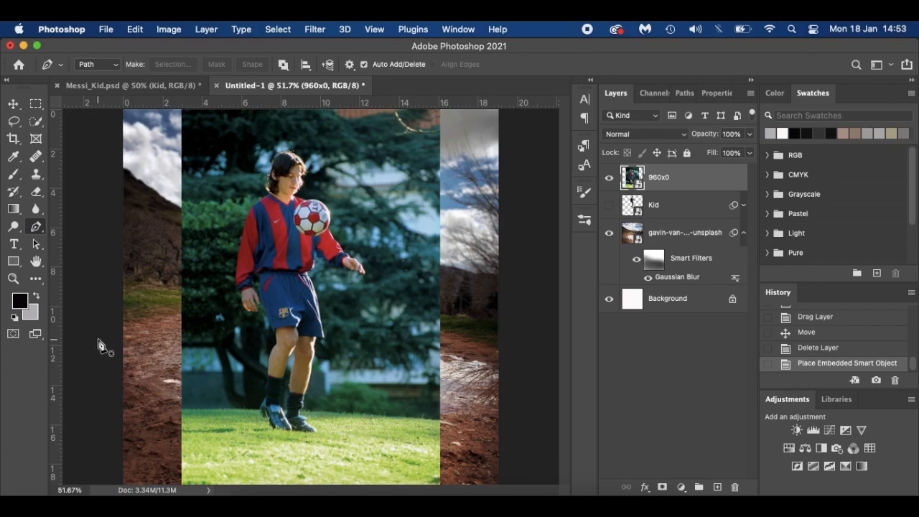
scroll(260, 249, "up", 5)
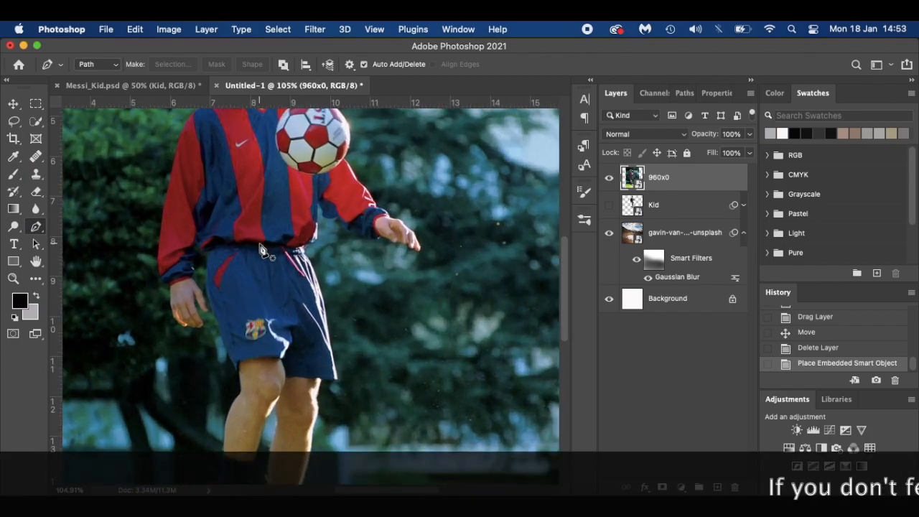
scroll(260, 249, "up", 3)
scroll(260, 249, "left", 3)
scroll(300, 242, "up", 4)
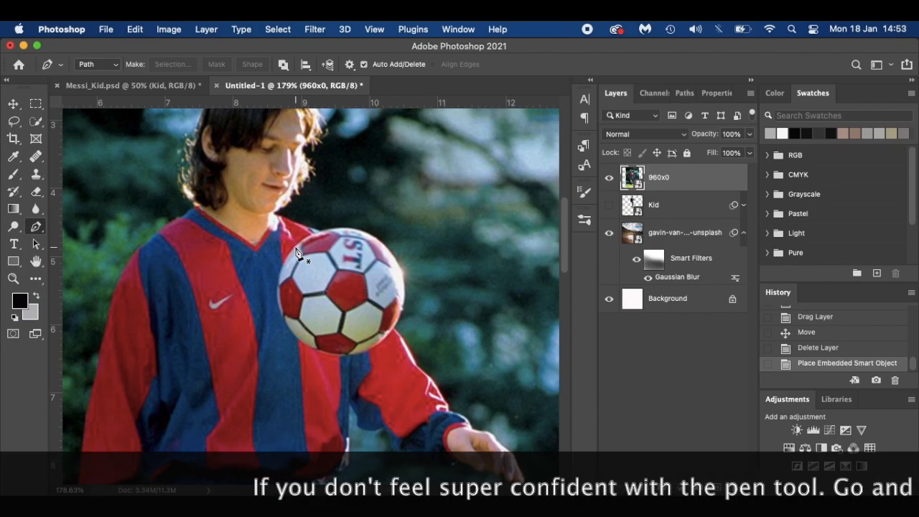
left_click(296, 250)
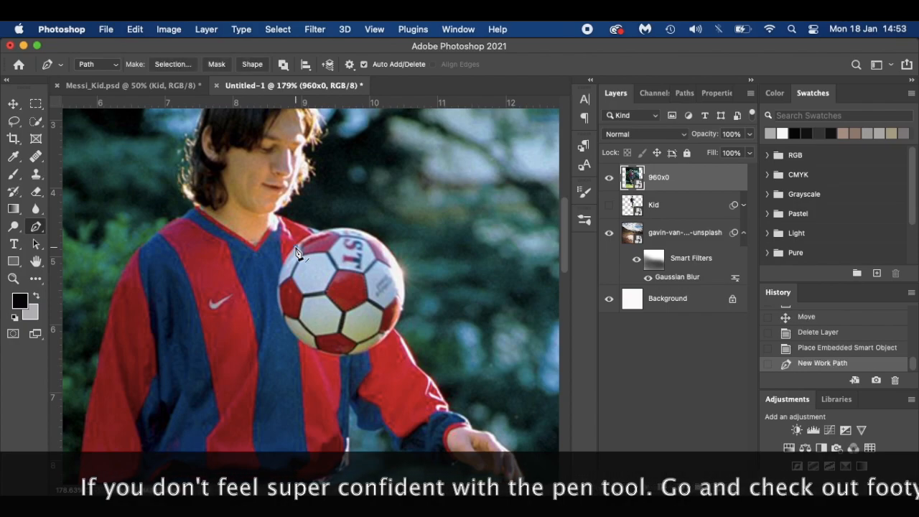
left_click(284, 321)
left_click_drag(282, 323, 296, 365)
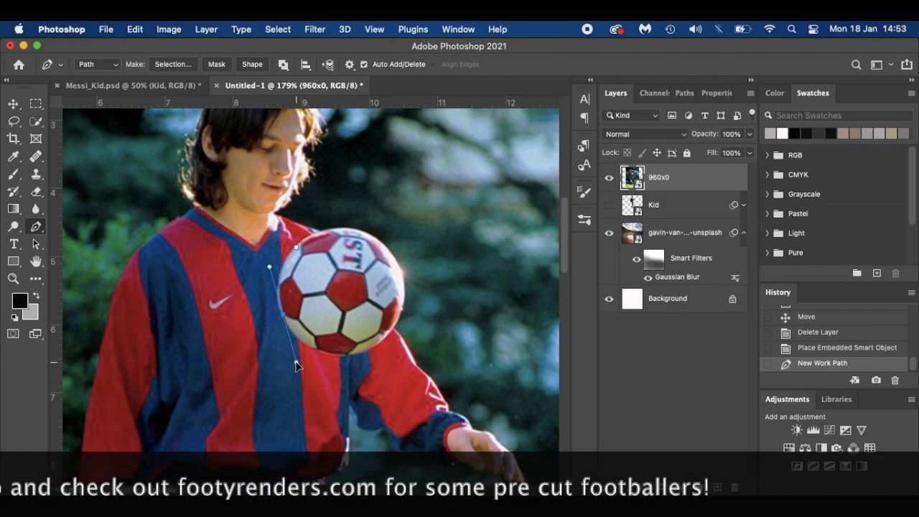
left_click_drag(297, 366, 307, 365)
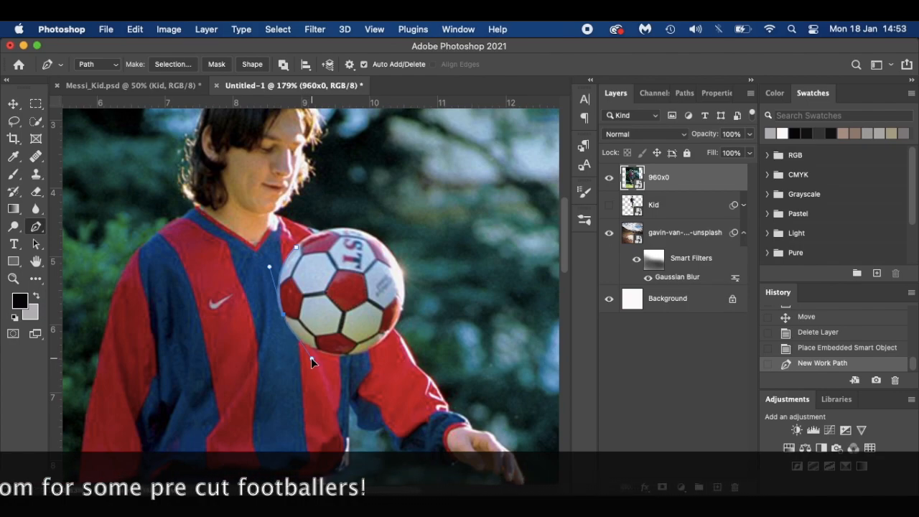
left_click_drag(311, 357, 311, 358)
key("super+z")
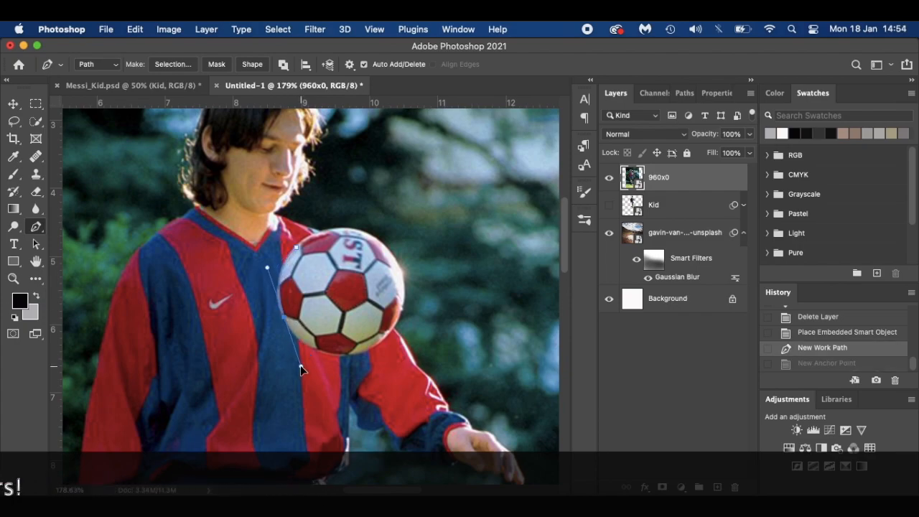
left_click(302, 356)
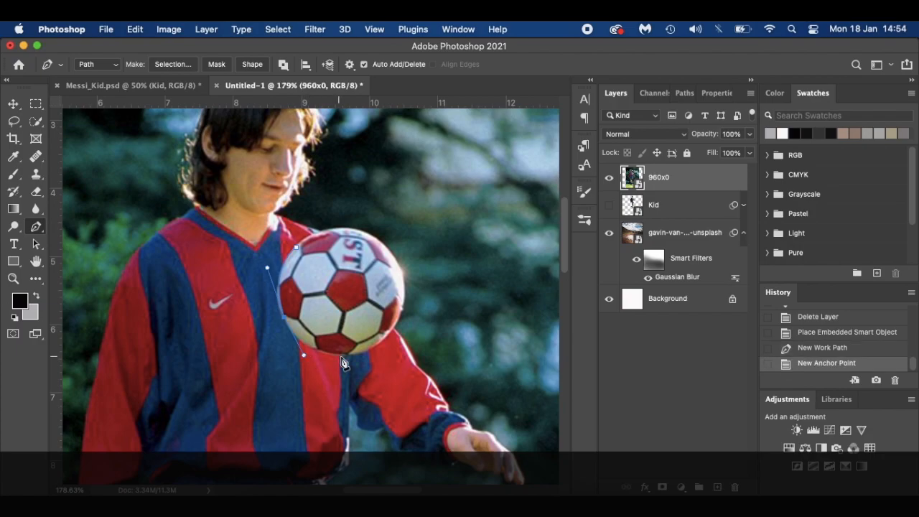
Continue the path around the ball's bottom, right side and top, and close it at the starting anchor point
left_click_drag(380, 342, 411, 323)
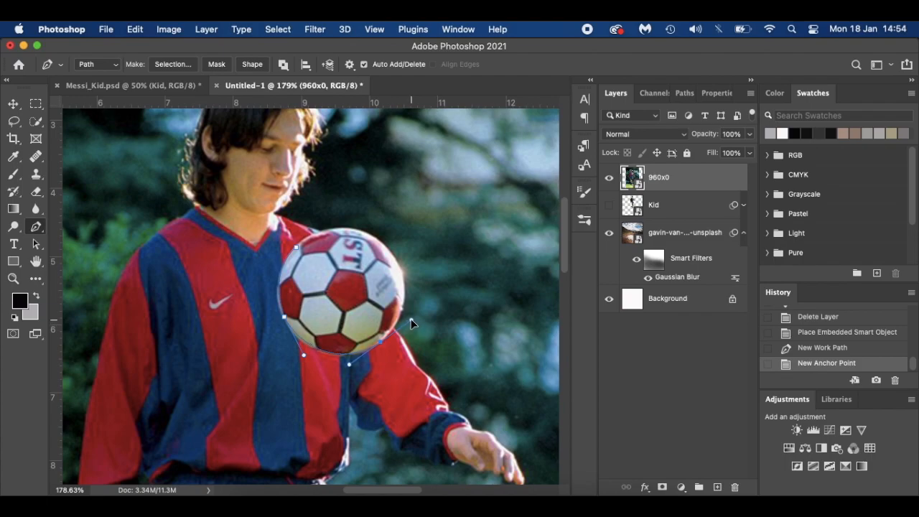
left_click(404, 314)
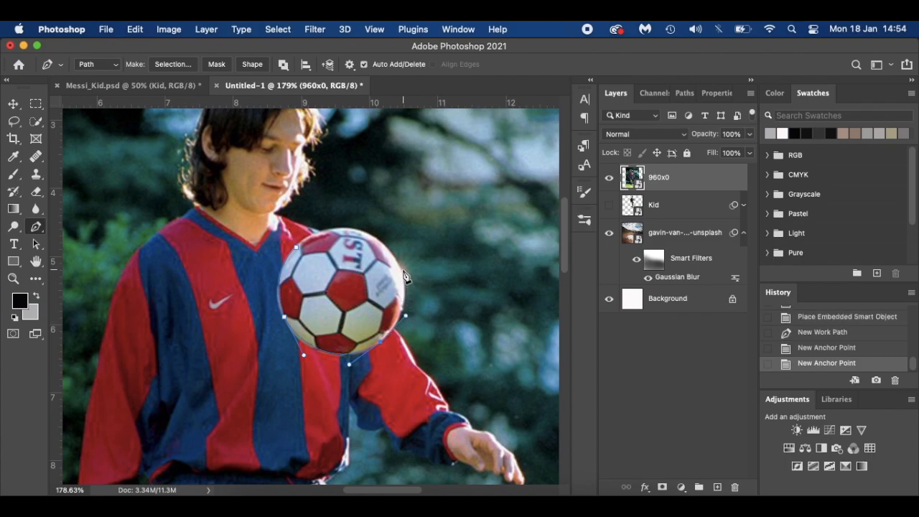
left_click_drag(405, 278, 399, 264)
left_click(387, 241)
left_click_drag(341, 229, 317, 229)
left_click(295, 251)
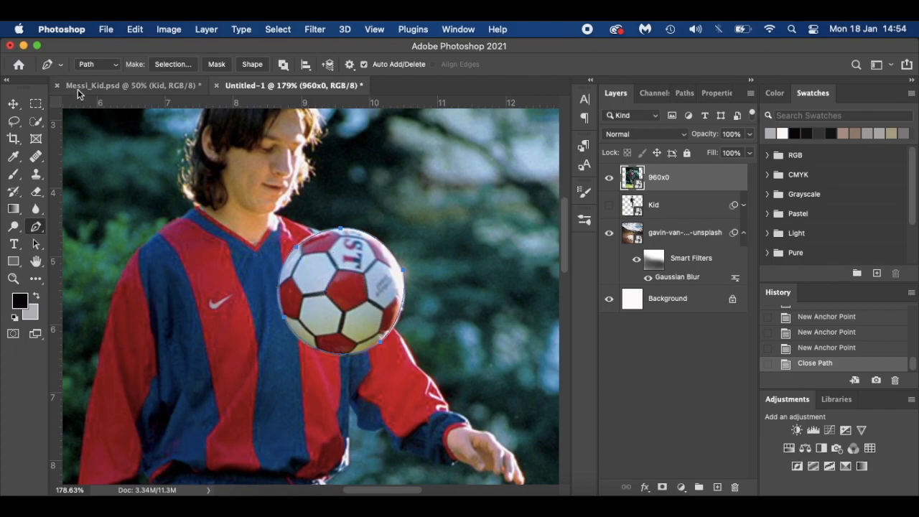
Convert the ball path into a new anti-aliased selection with 0 px feather and copy the ball to a new layer
left_click(173, 65)
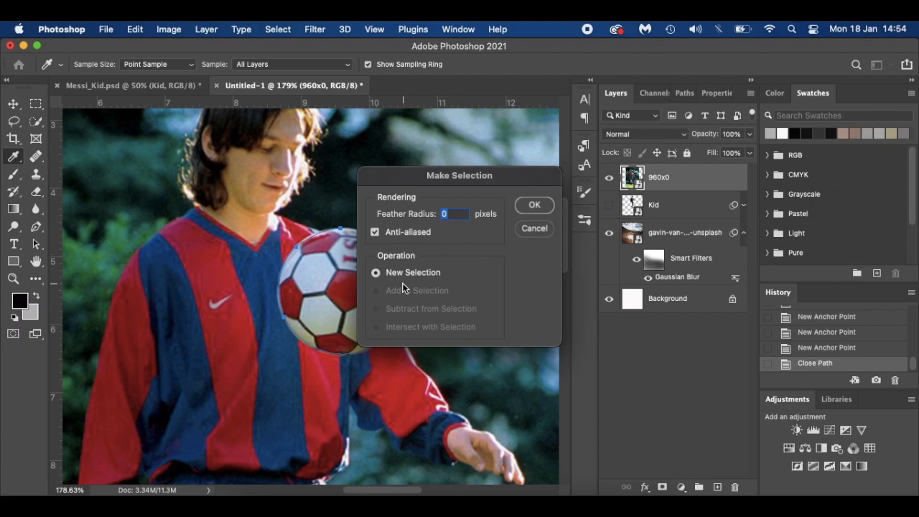
left_click(537, 206)
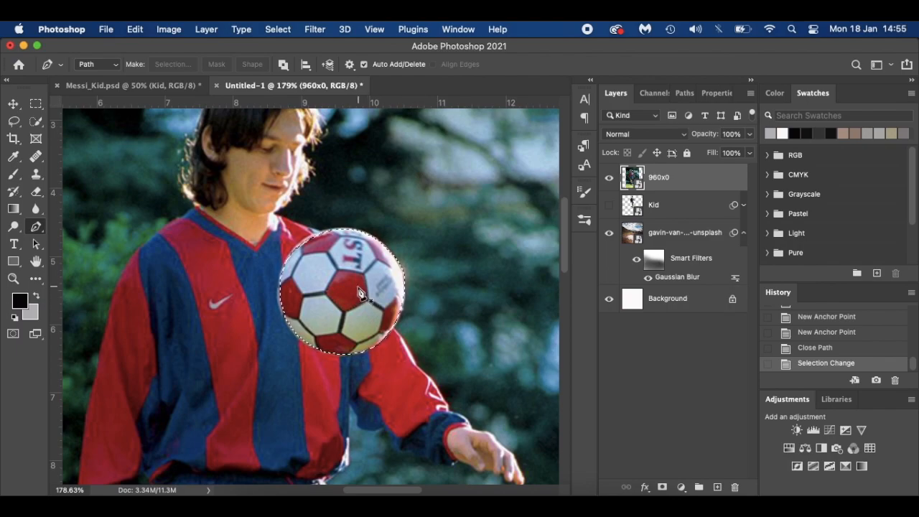
key("super+j")
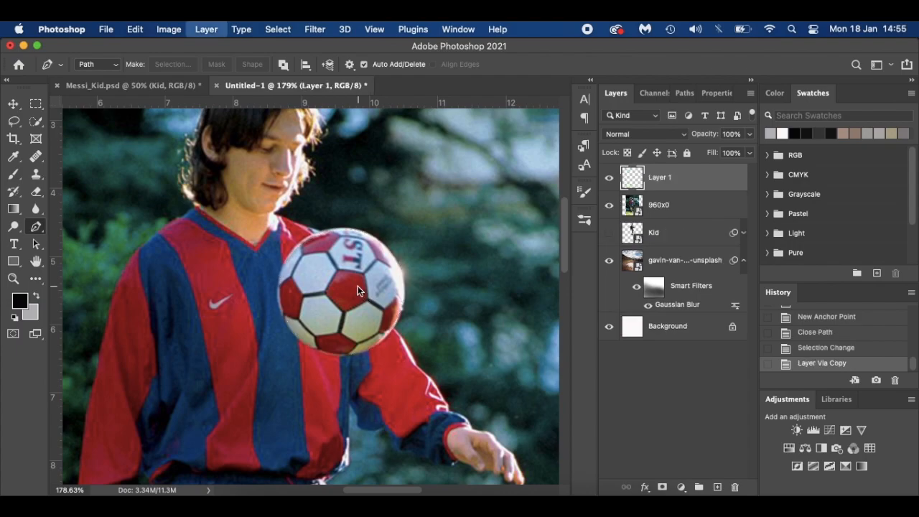
Check the isolated ball with the 960x0 photo hidden, restore the photo, and hide Layer 1
left_click(609, 208)
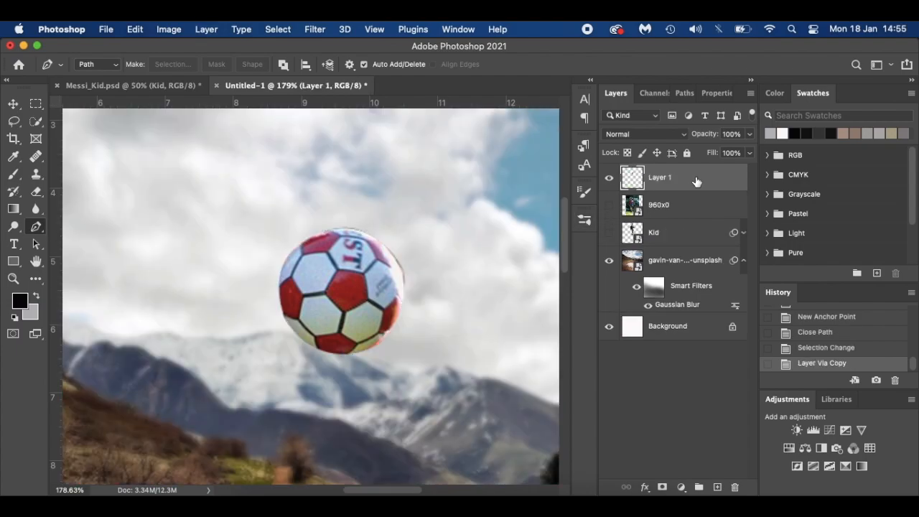
left_click(609, 205)
left_click(609, 176)
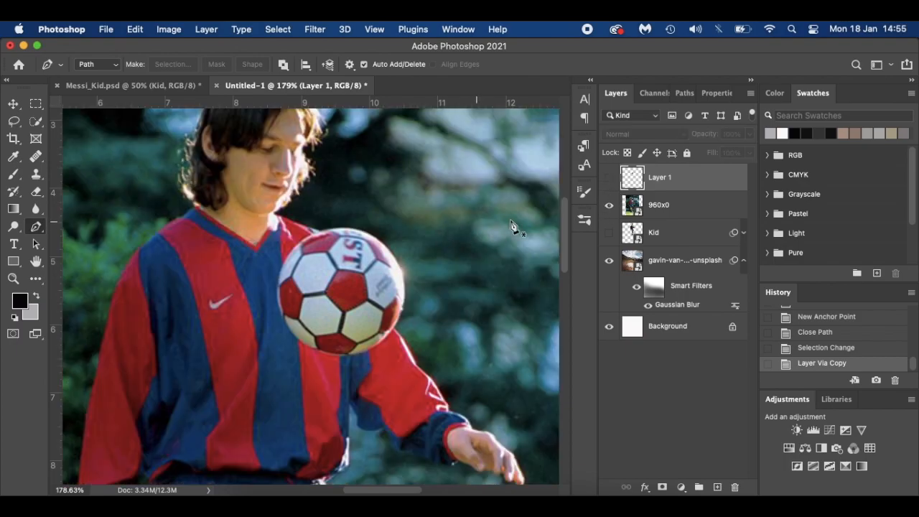
Show the Kid cutout layer and hide the 960x0 photo, with the whole canvas fitted in view
key("super+0")
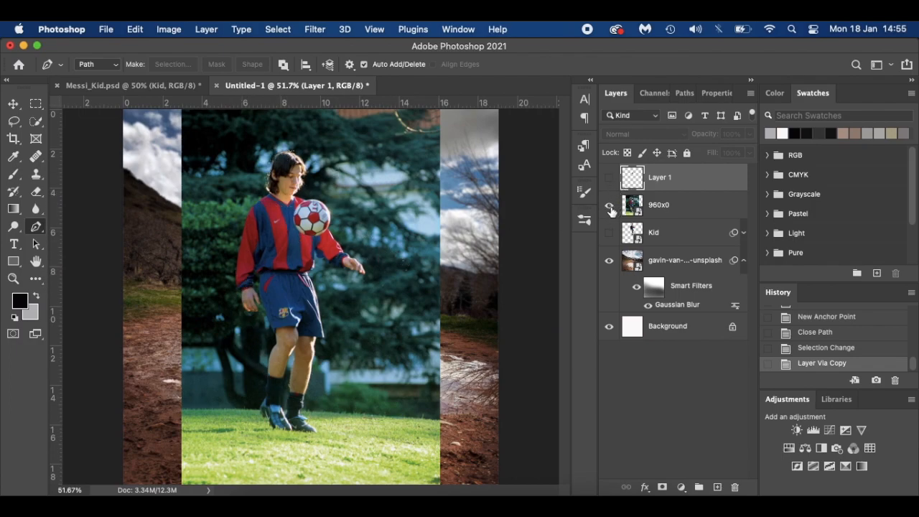
left_click(608, 232)
left_click(609, 206)
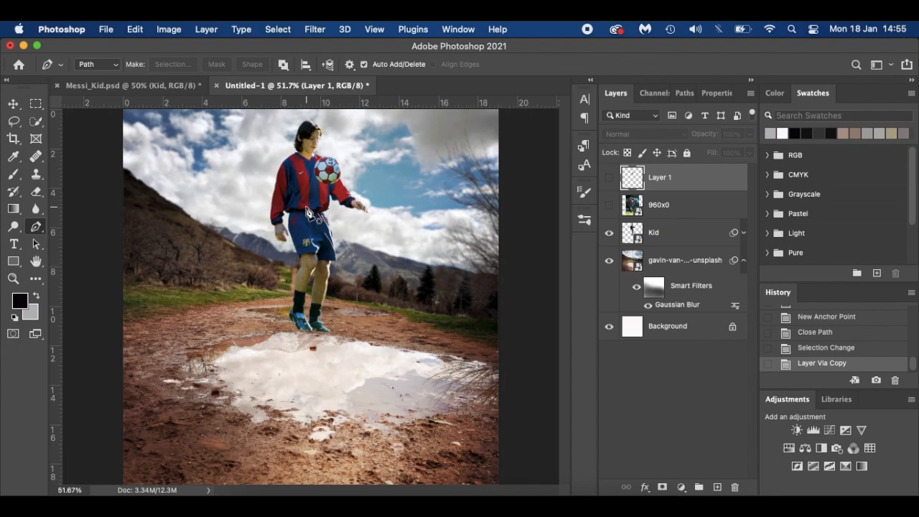
Move the Kid cutout slightly up and to the left above the puddle
scroll(307, 212, "up", 5)
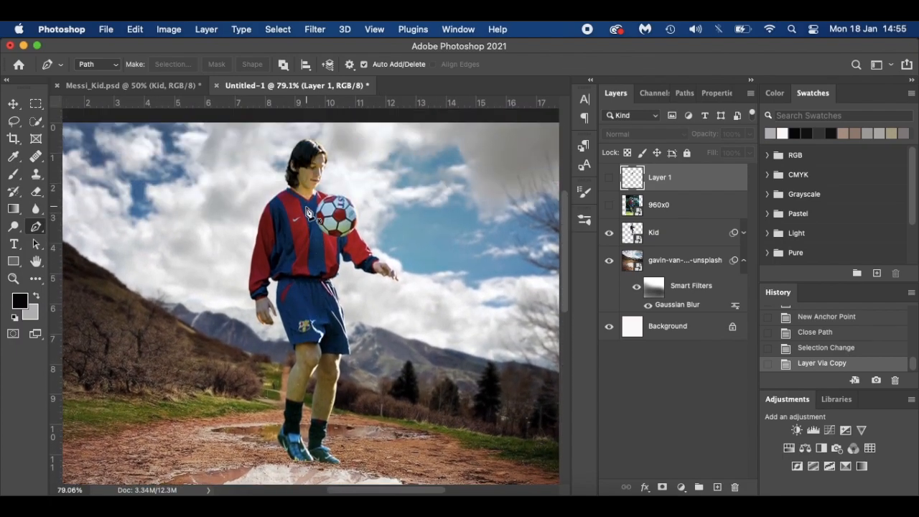
key("v")
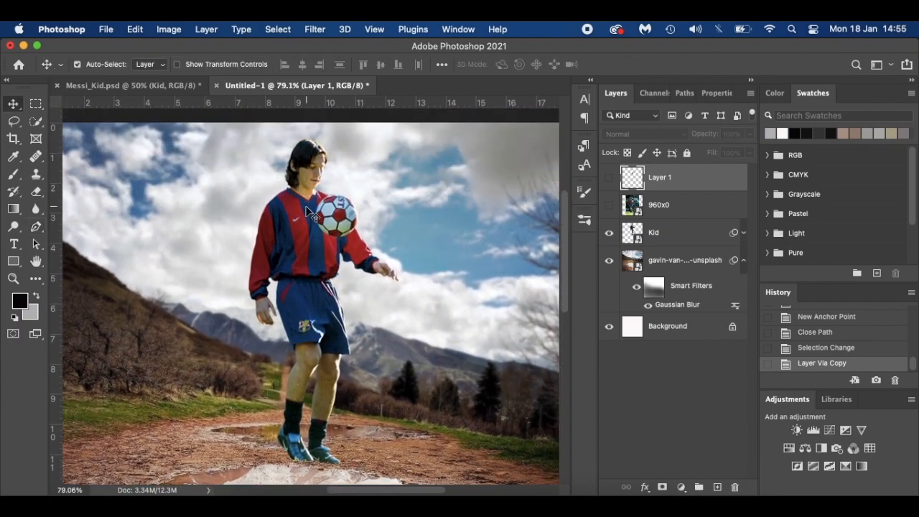
key("super")
left_click_drag(316, 266, 305, 258)
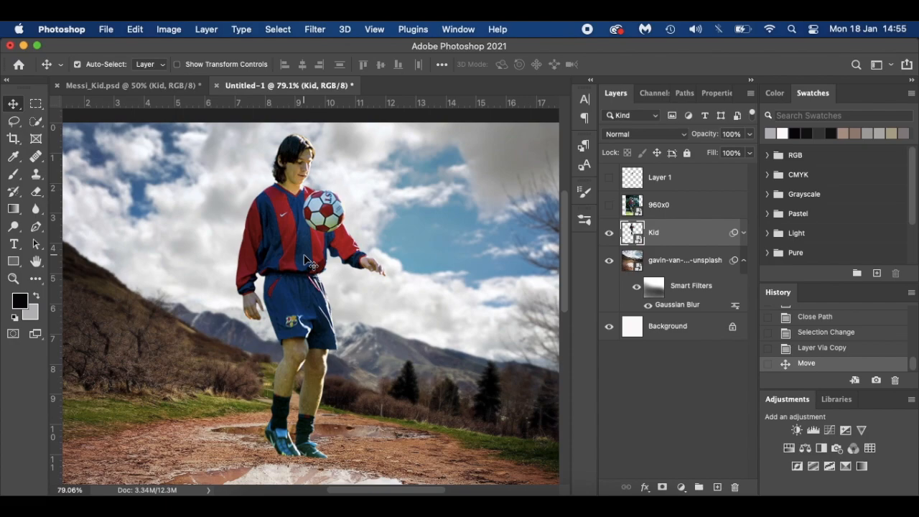
key("super+0")
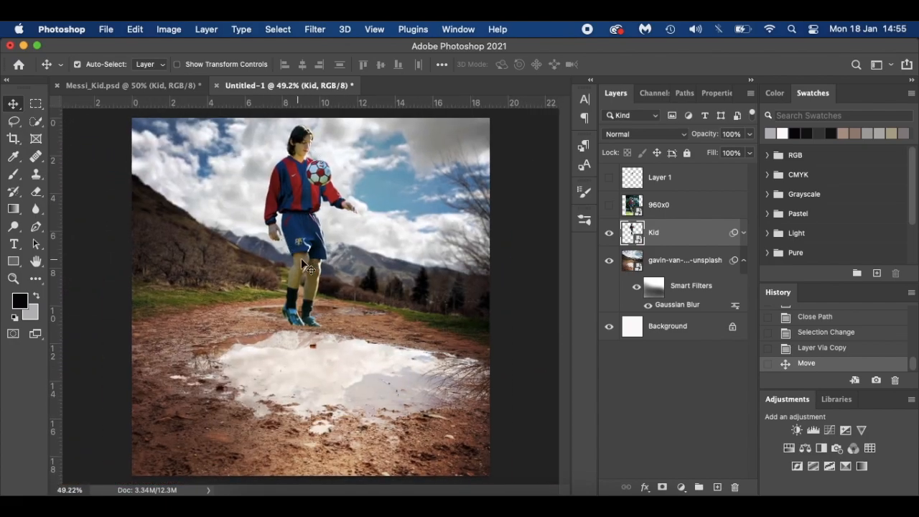
Rename the Kid layer to "Messi" and add a layer mask to it
scroll(321, 216, "up", 6)
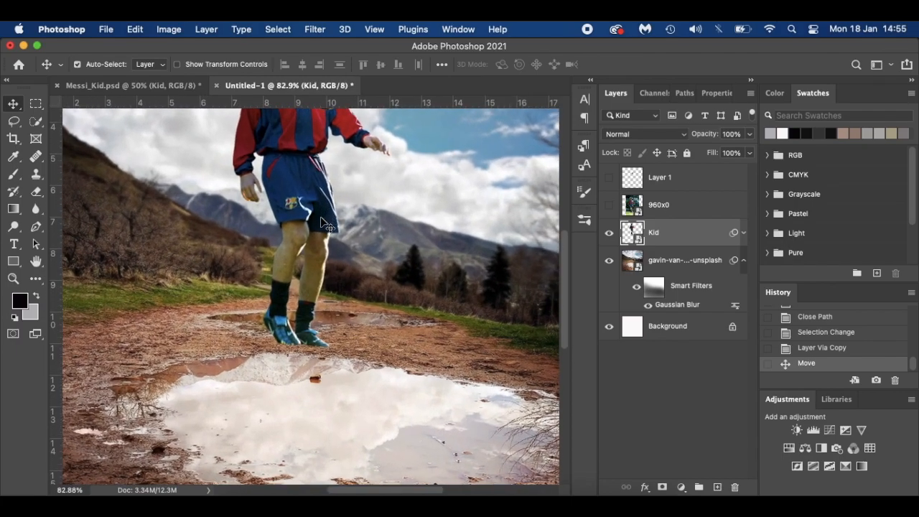
scroll(320, 216, "up", 5)
scroll(321, 216, "down", 5)
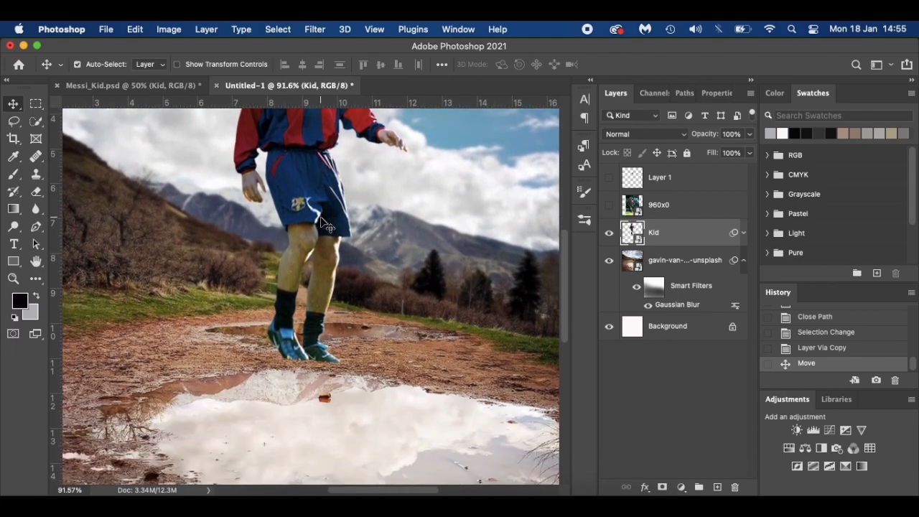
scroll(307, 352, "up", 4)
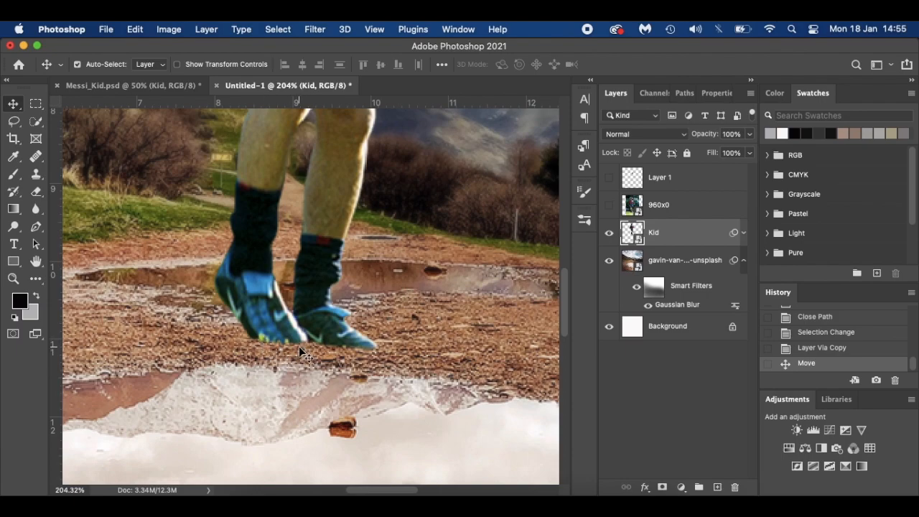
double_click(654, 232)
type("Messi")
key("Return")
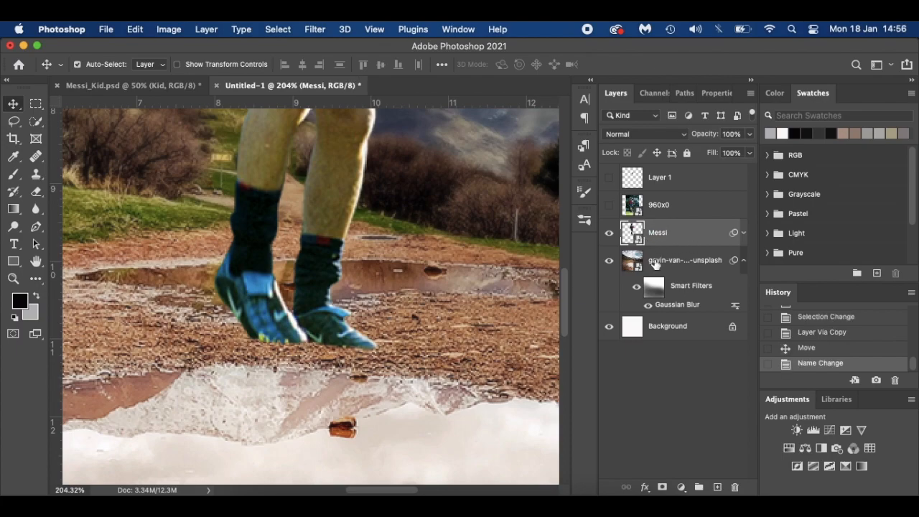
left_click(662, 487)
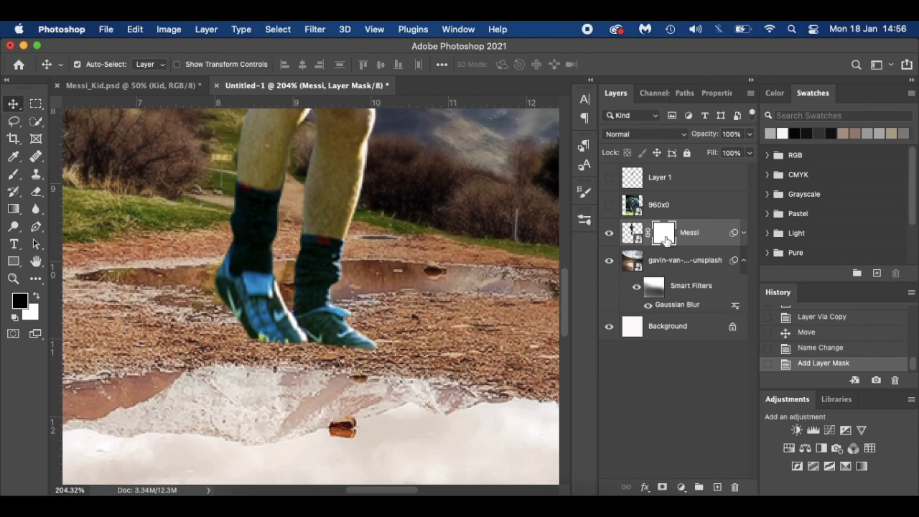
Set up a soft black brush for the Messi mask at 25 px, with 100% opacity and 100% flow
key("b")
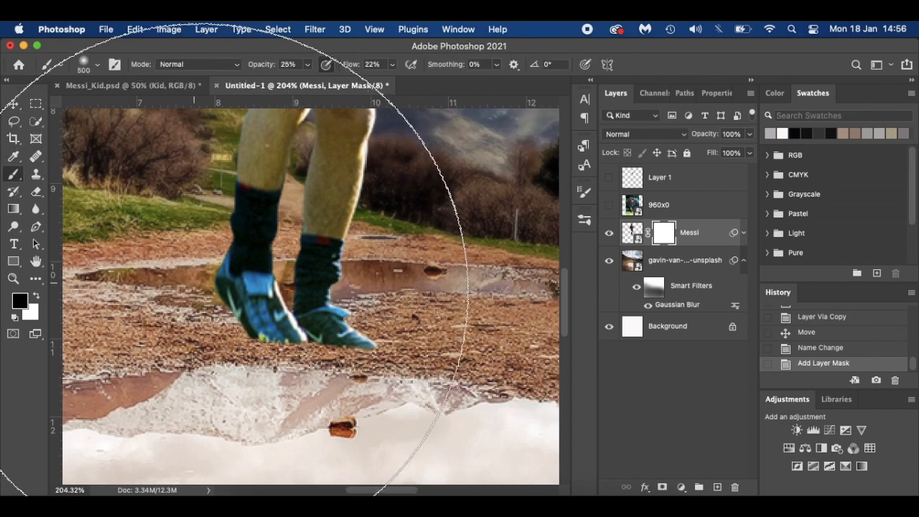
right_click(266, 300)
left_click(284, 368)
left_click(377, 285)
left_click(168, 354)
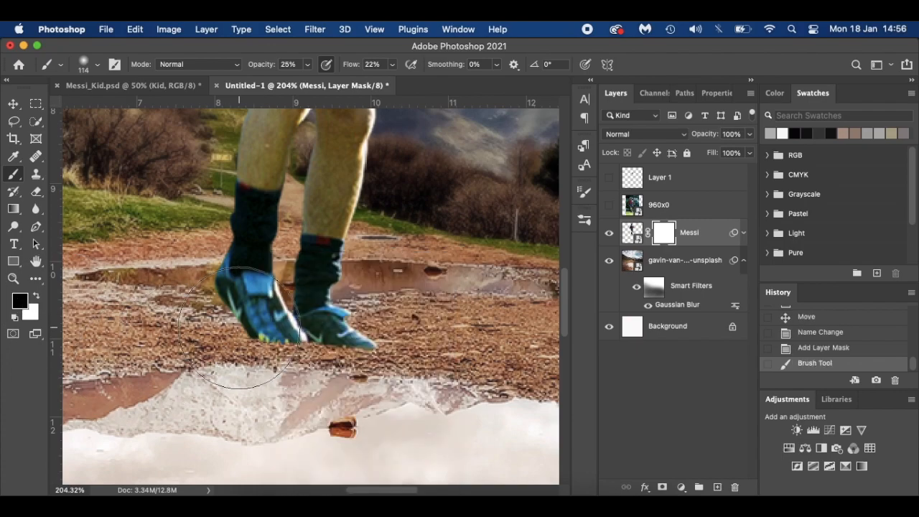
key("bracketleft")
key("bracketleft")
key("bracketleft")
key("bracketleft")
key("bracketleft")
key("bracketleft")
key("bracketleft")
key("bracketleft")
key("bracketleft")
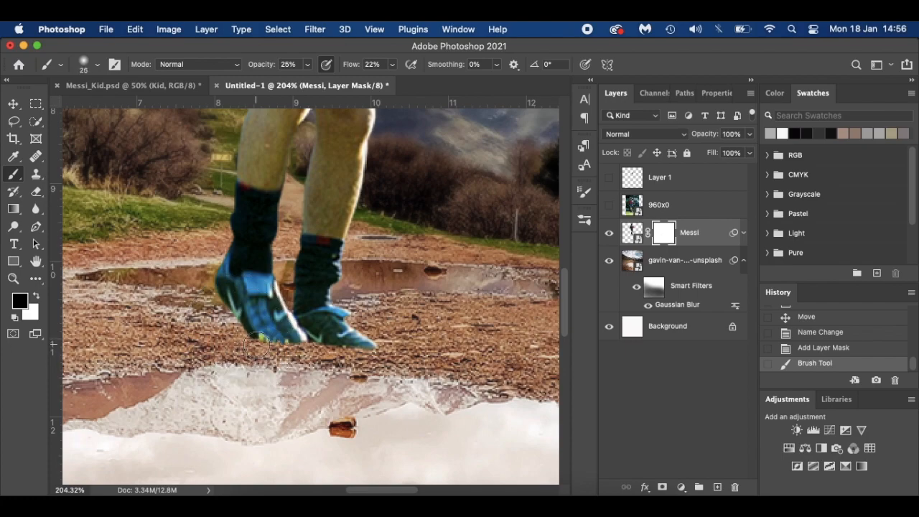
left_click_drag(260, 68, 449, 79)
left_click_drag(352, 68, 523, 107)
Paint a black test stroke on the Messi mask across both socks, and restore the hidden area in white
mouse_move(209, 179)
left_mouse_down()
mouse_move(313, 276)
mouse_move(411, 345)
left_mouse_up()
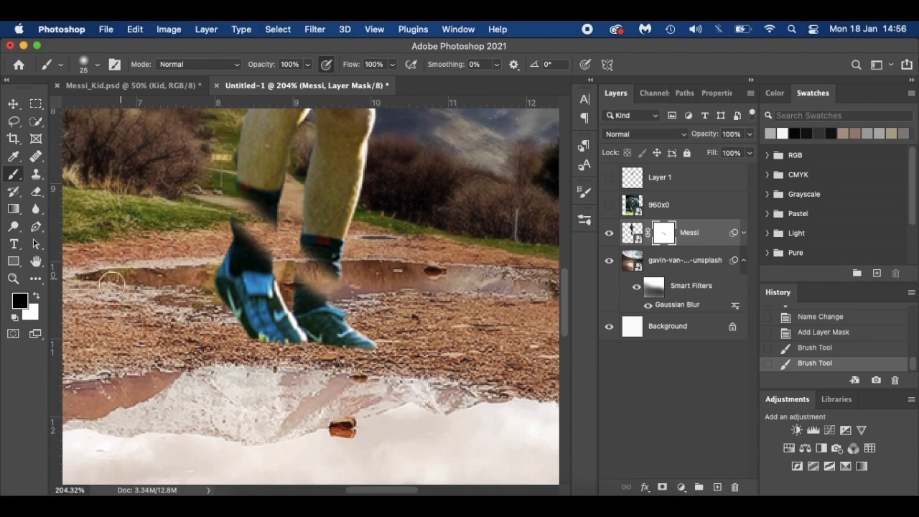
left_click(36, 300)
left_click(37, 300)
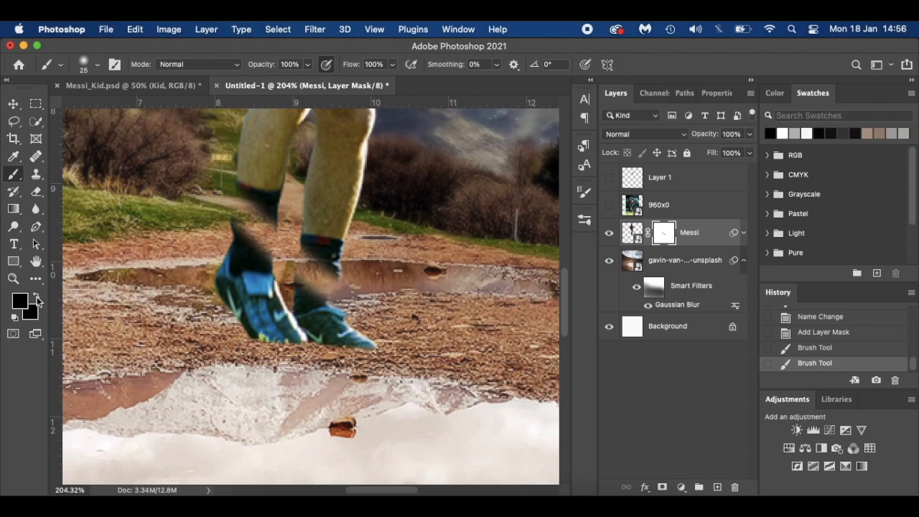
left_click(36, 300)
key("bracketright")
key("bracketright")
mouse_move(221, 210)
left_mouse_down()
mouse_move(350, 310)
mouse_move(256, 231)
mouse_move(221, 185)
mouse_move(368, 304)
mouse_move(247, 205)
mouse_move(316, 265)
mouse_move(278, 218)
mouse_move(331, 273)
mouse_move(253, 193)
mouse_move(318, 258)
mouse_move(283, 225)
left_mouse_up()
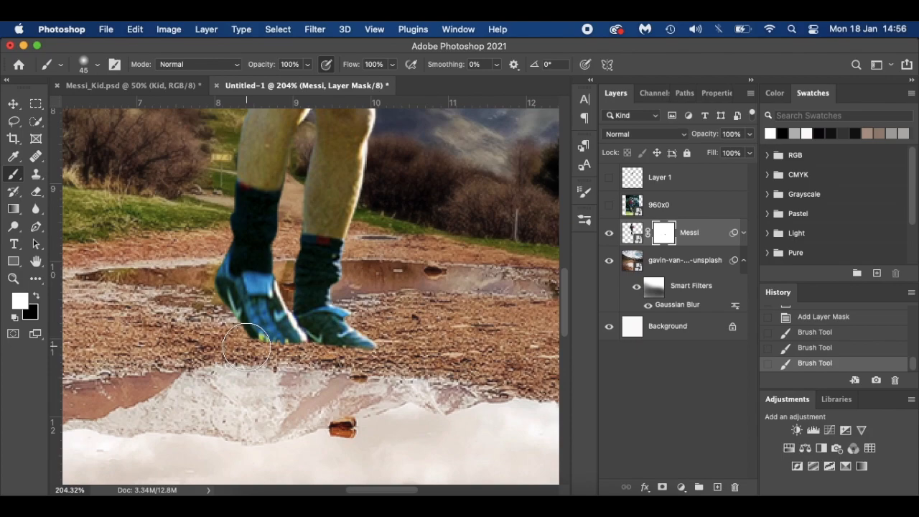
Mask out the leftover grass along the soles of both boots in black with a small brush of up to 15 px
key("x")
key("bracketleft")
key("bracketleft")
key("bracketleft")
key("bracketleft")
key("bracketleft")
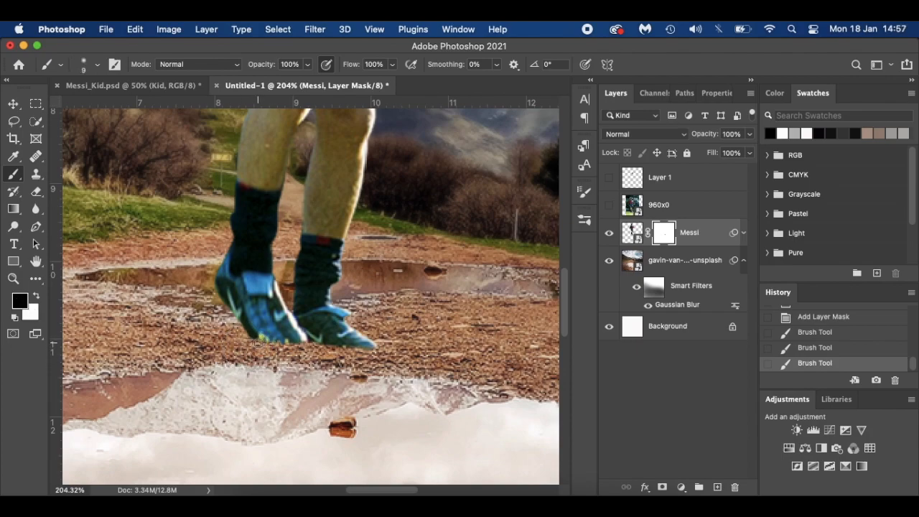
key("bracketright")
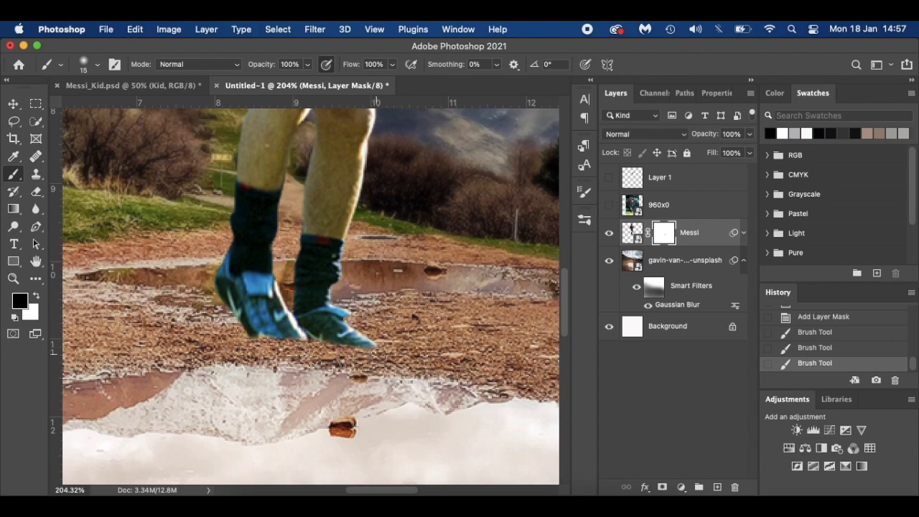
left_click(271, 385)
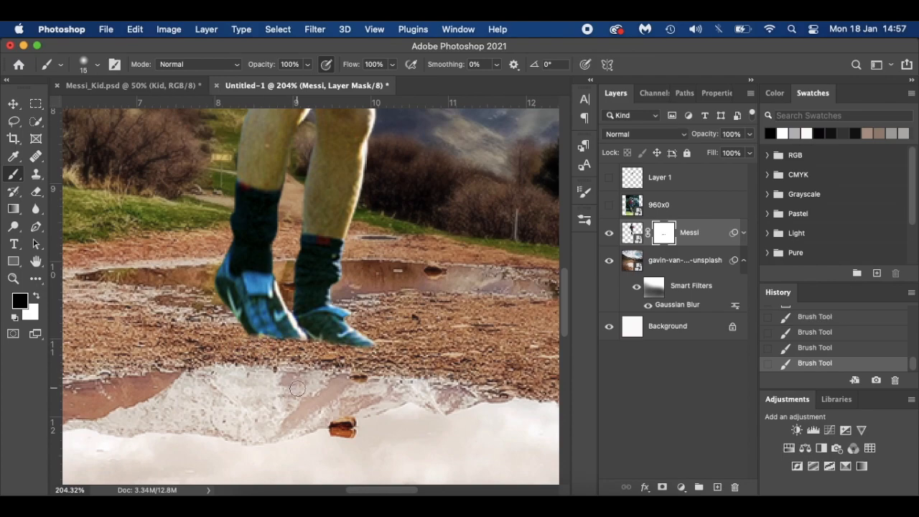
key("super+0")
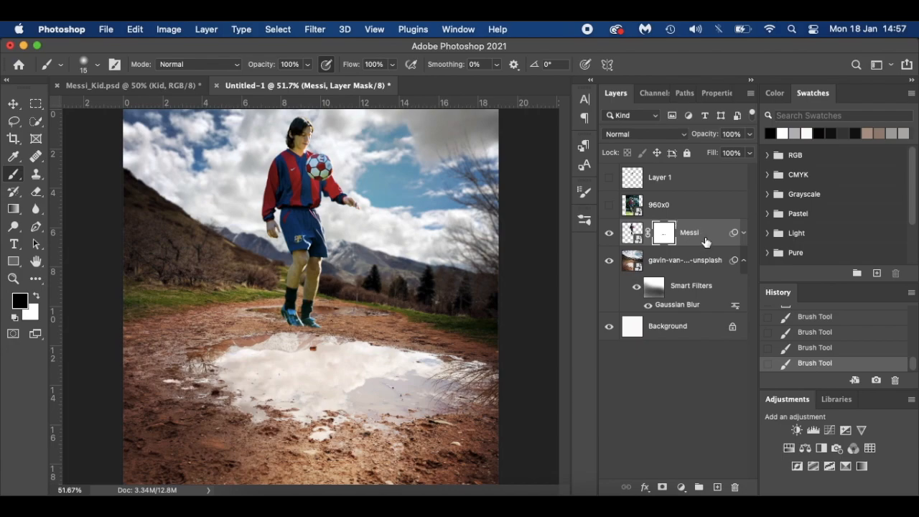
Add a new layer named "Shadow" directly beneath the Messi layer
left_click(717, 487)
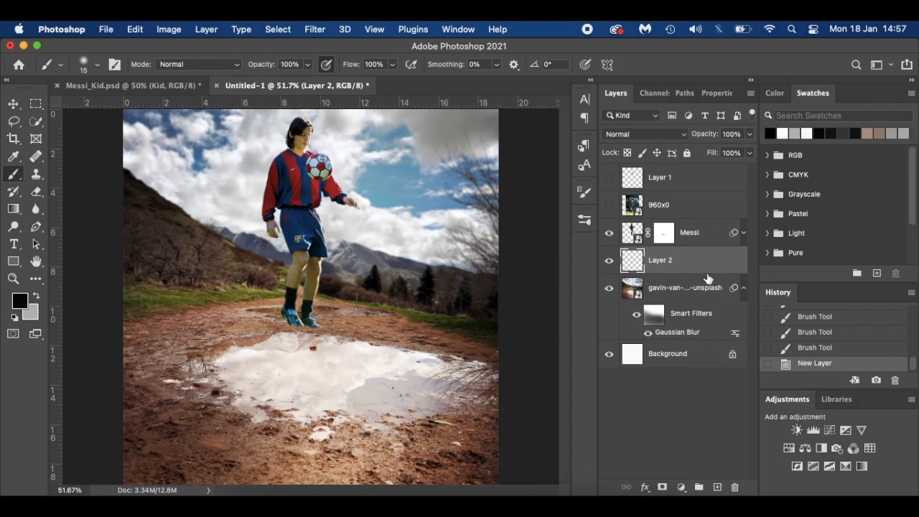
double_click(654, 261)
type("Shadow")
key("Return")
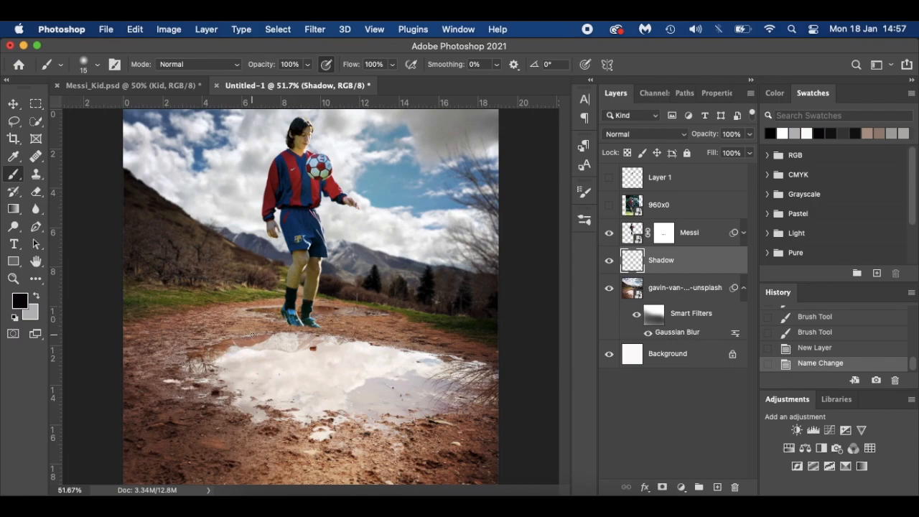
Flatten the soft brush tip into a wide ellipse of 70 px and undo a test dab beside the feet
scroll(256, 316, "up", 5)
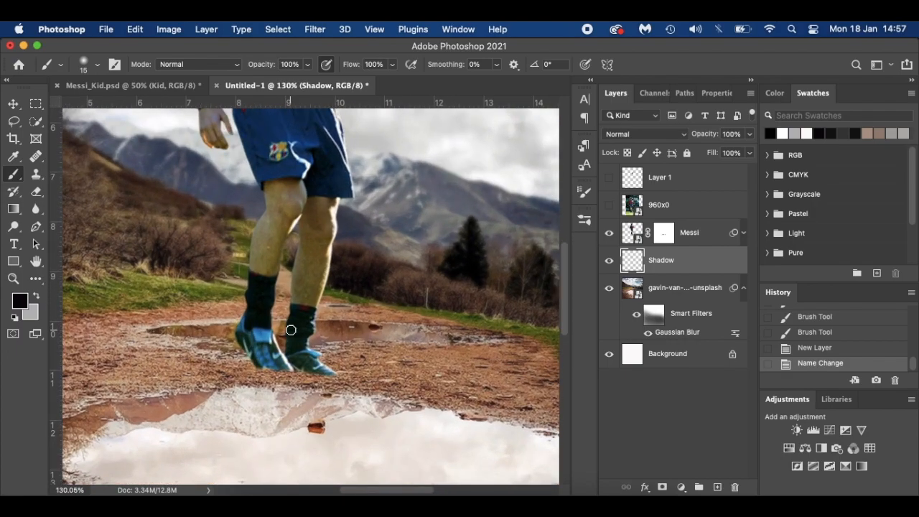
scroll(291, 330, "down", 3)
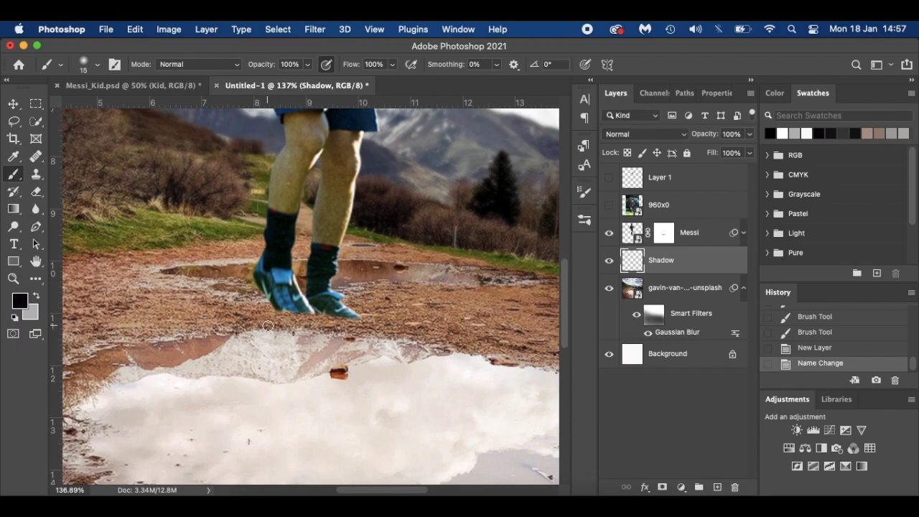
right_click(228, 296)
left_click_drag(265, 278, 267, 288)
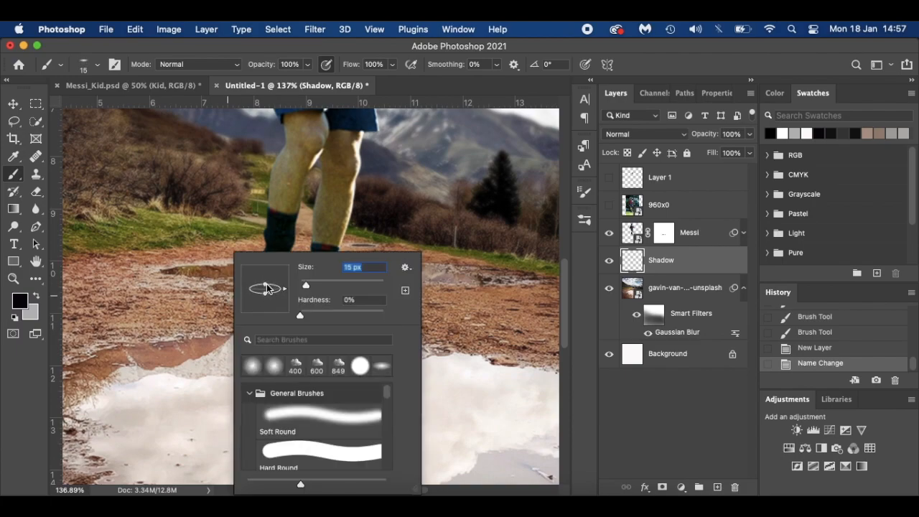
left_click(327, 285)
left_click(170, 308)
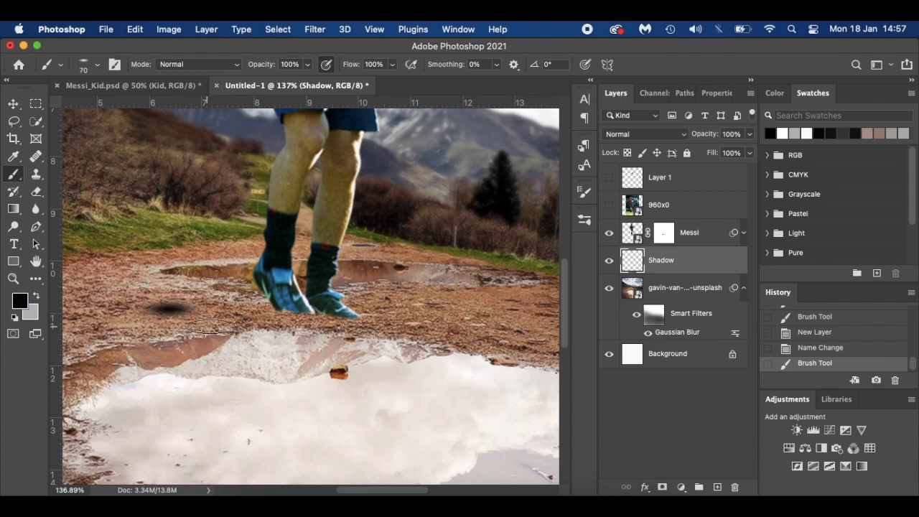
key("super+z")
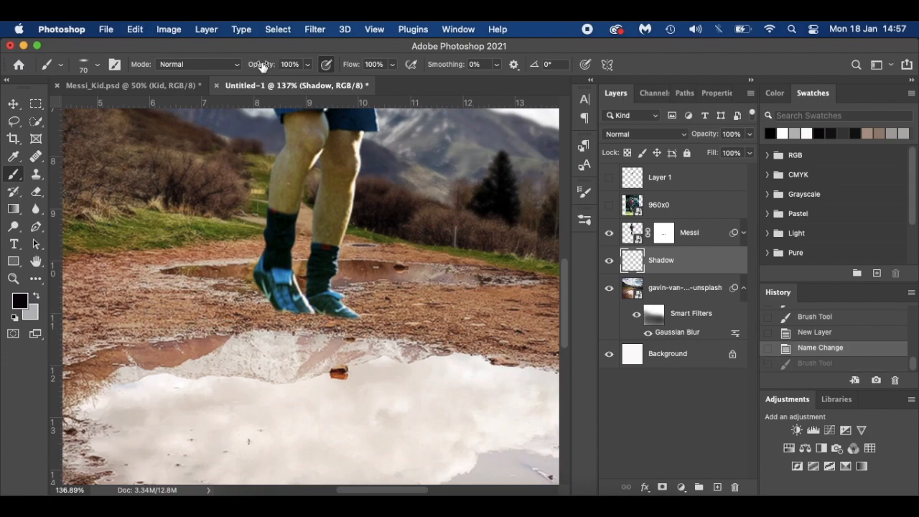
Lower the brush to 37% opacity and 38% flow and dab black shadows beneath both boots on the Shadow layer
left_click_drag(262, 65, 220, 65)
left_click_drag(349, 67, 306, 69)
left_click(290, 314)
left_click(292, 314)
left_click(290, 313)
left_click(325, 315)
left_click(334, 315)
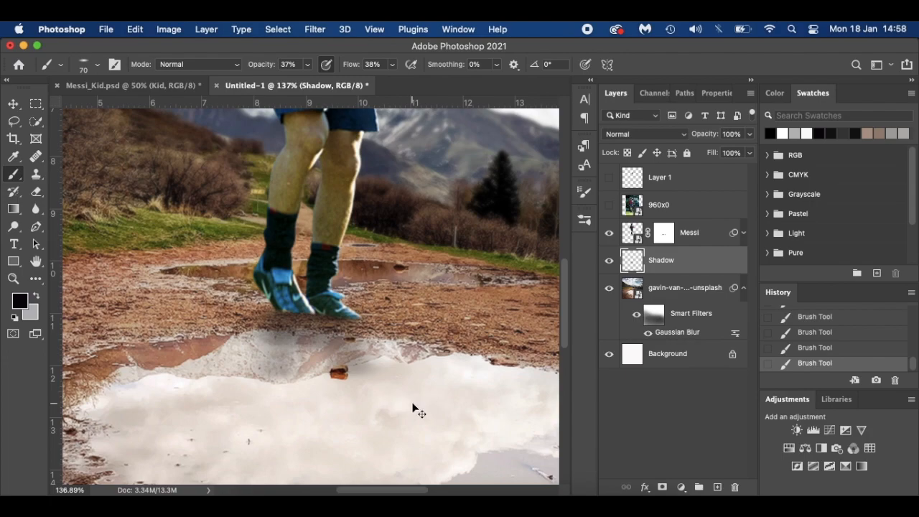
Step back three shadow dabs, enlarge the elliptical brush to 125 px, and bring back the shadow beneath the boots
key("super+z")
key("super+z")
key("super+z")
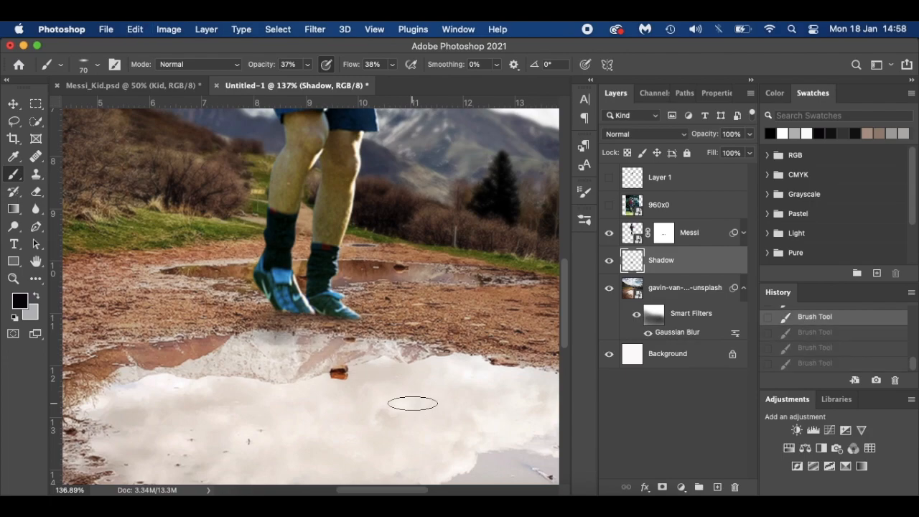
key("bracketright")
key("bracketright")
key("bracketright")
key("bracketright")
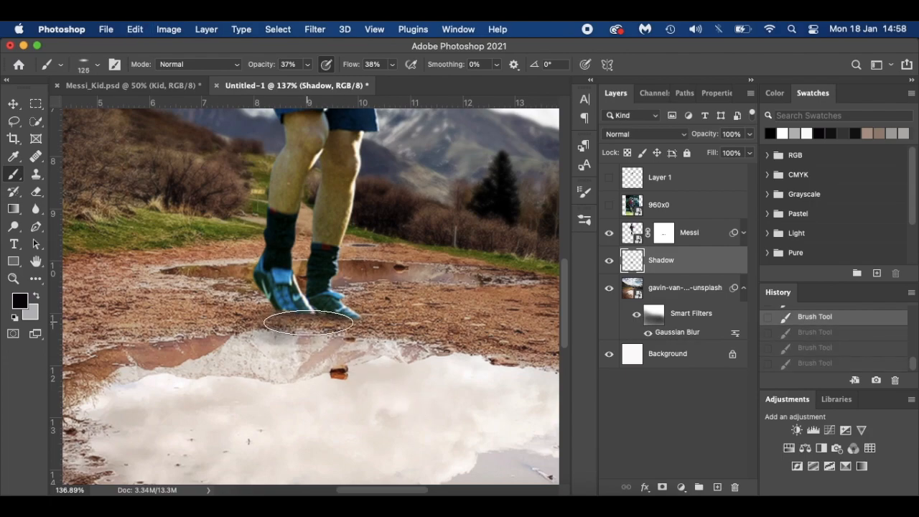
key("shift+super+z")
key("shift+super+z")
key("shift+super+z")
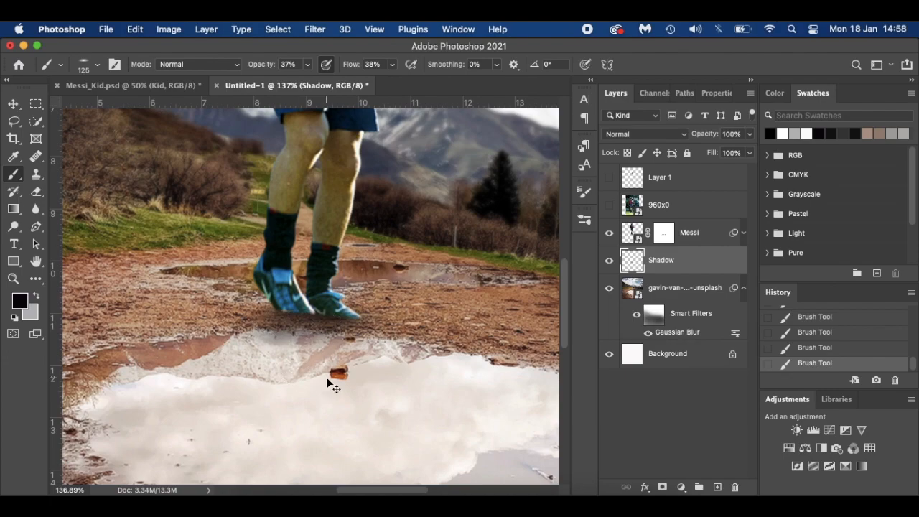
Set the Shadow layer's blend mode to Soft Light and paint another shadow stroke beneath the boots
key("super+0")
scroll(311, 295, "up", 3)
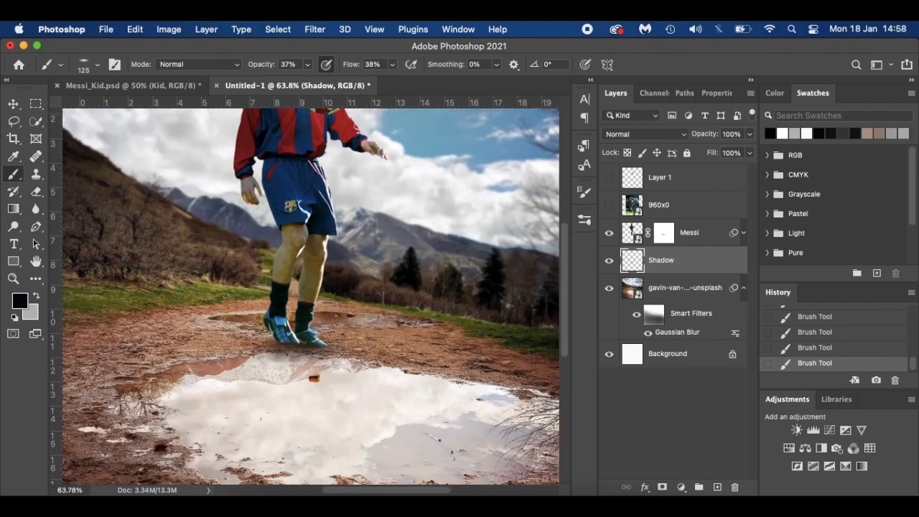
left_click(634, 136)
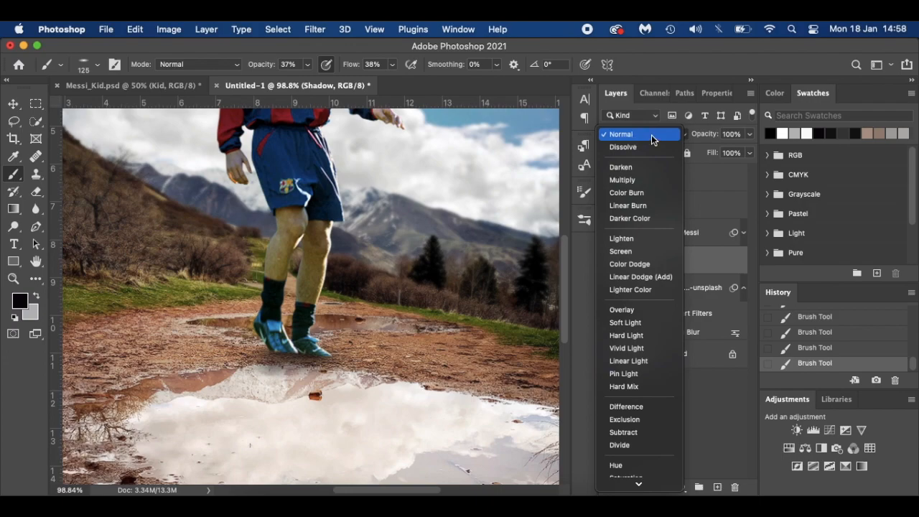
left_click(635, 321)
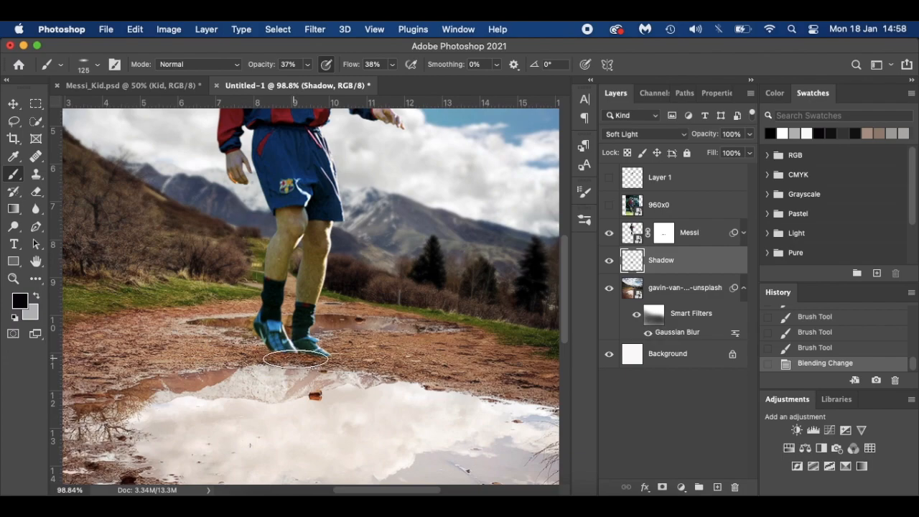
left_click_drag(283, 359, 319, 357)
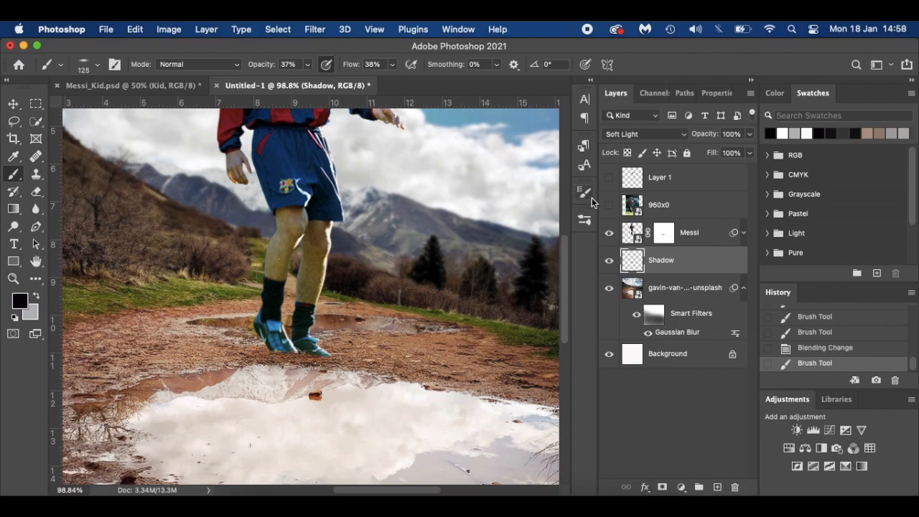
Set the Shadow layer's blend mode to Normal and lower its opacity to 71%
left_click(625, 137)
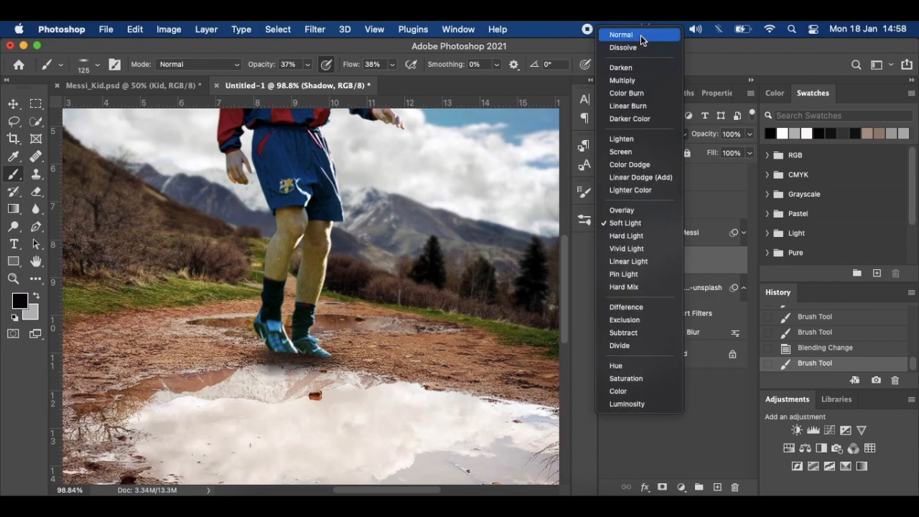
left_click(641, 36)
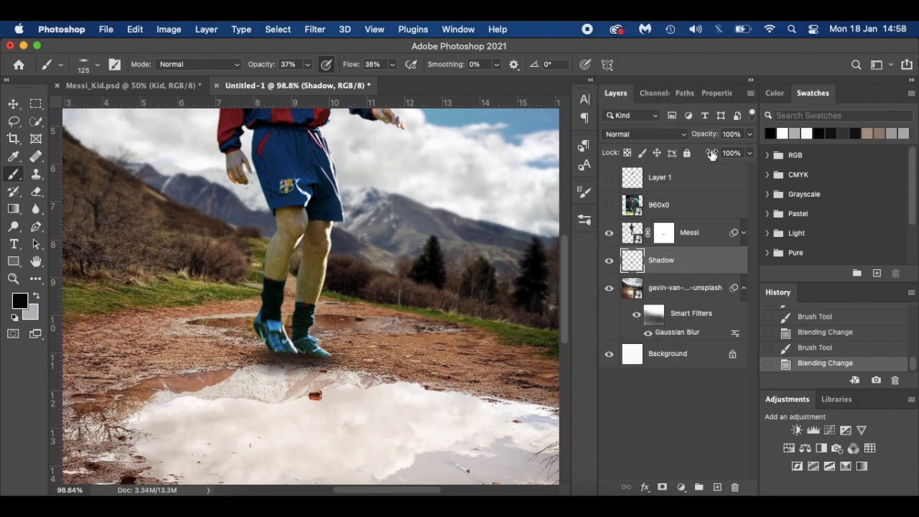
left_click_drag(711, 154, 769, 161)
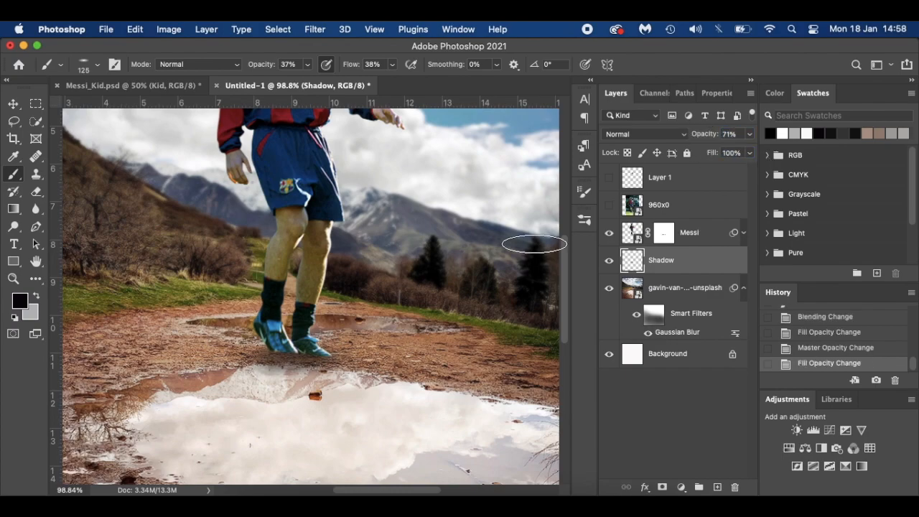
key("super+0")
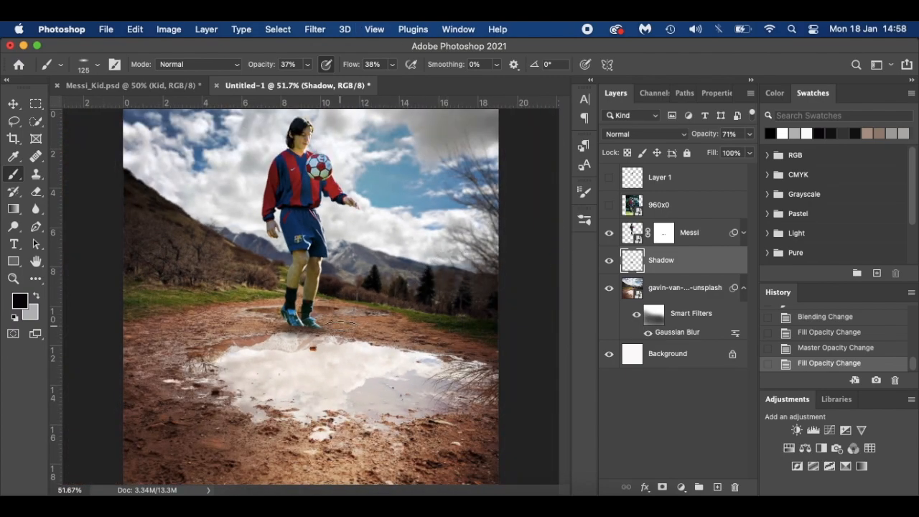
Show Layer 9 in Messi_Kid.psd to examine the finished composite's shadow and puddle reflection, and return to the Untitled-1 document
left_click(180, 85)
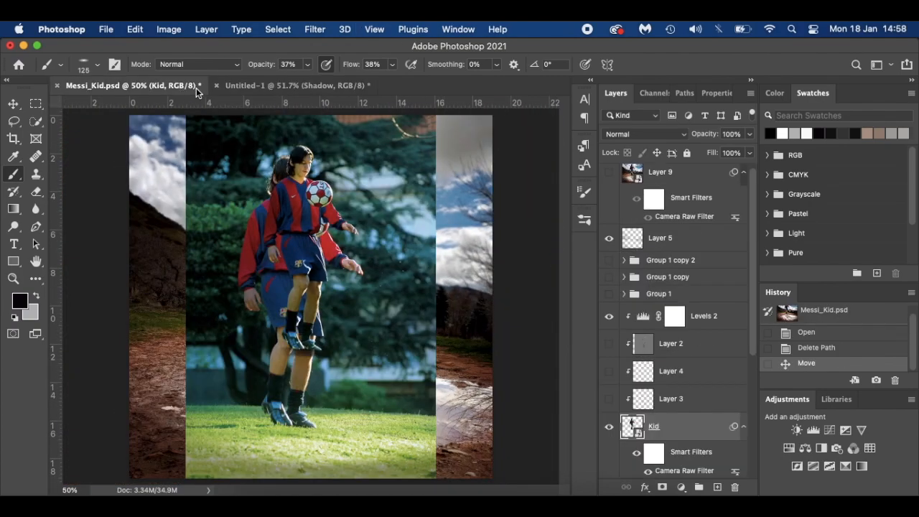
left_click(610, 173)
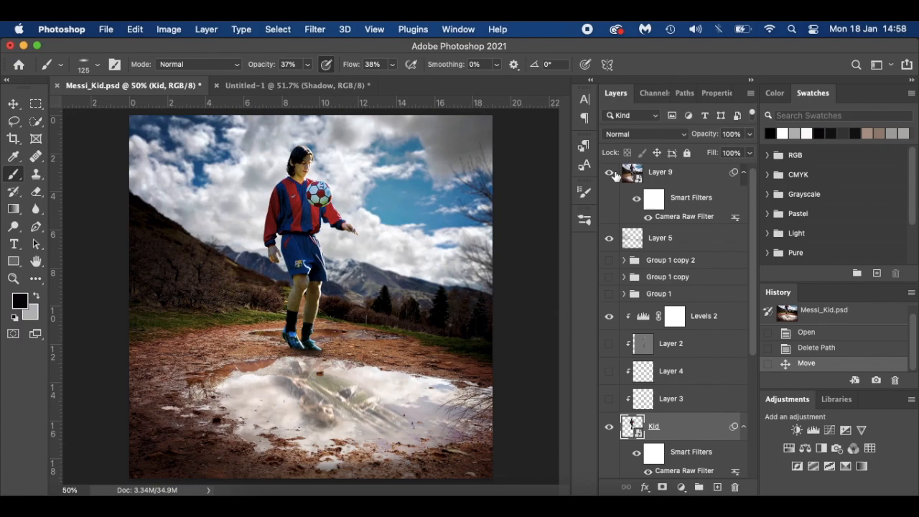
left_click(321, 84)
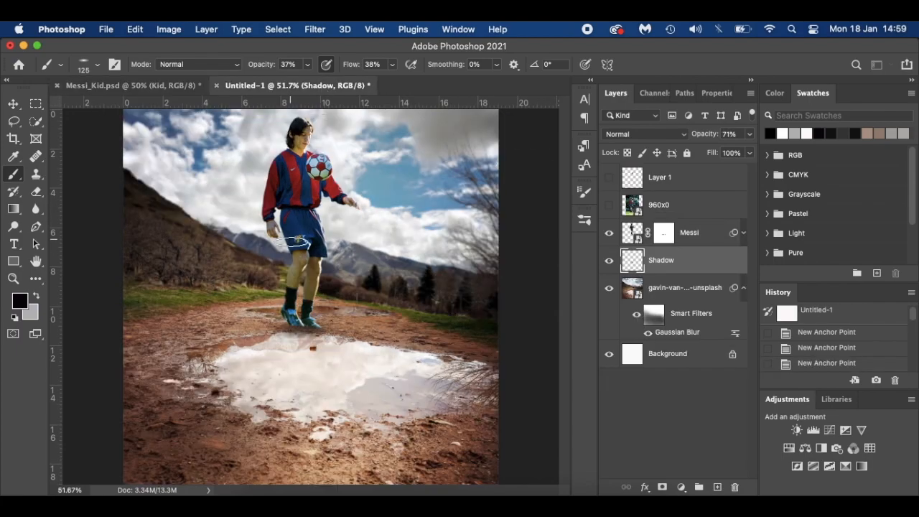
Darken the shadow directly beneath both boots on the Shadow layer, using the elliptical brush at 60 px and 40 px
scroll(290, 246, "up", 2)
scroll(291, 246, "up", 3)
key("bracketleft")
key("bracketleft")
key("bracketleft")
key("bracketleft")
key("bracketleft")
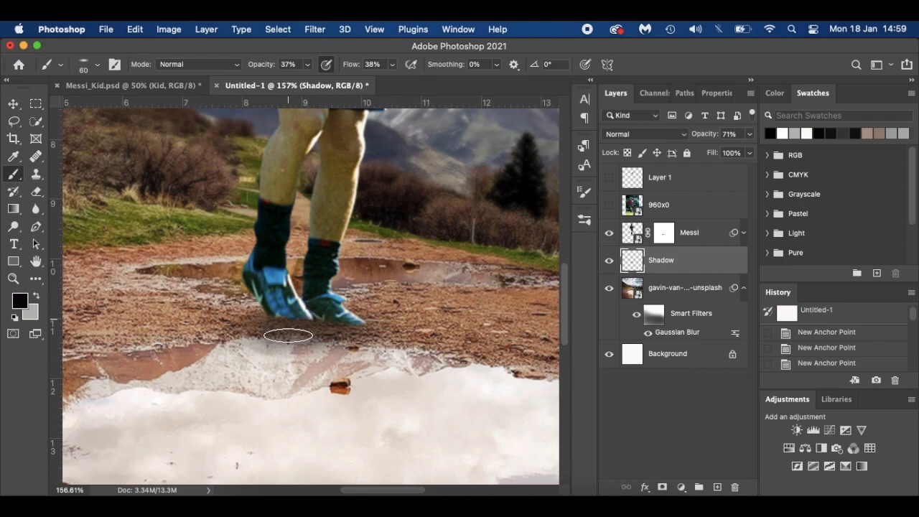
left_click(288, 325)
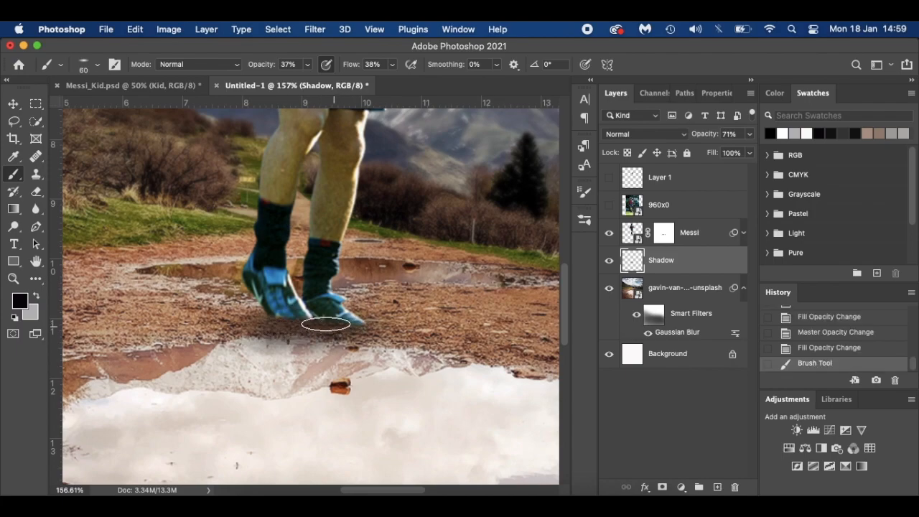
left_click(287, 317)
key("bracketleft")
key("bracketleft")
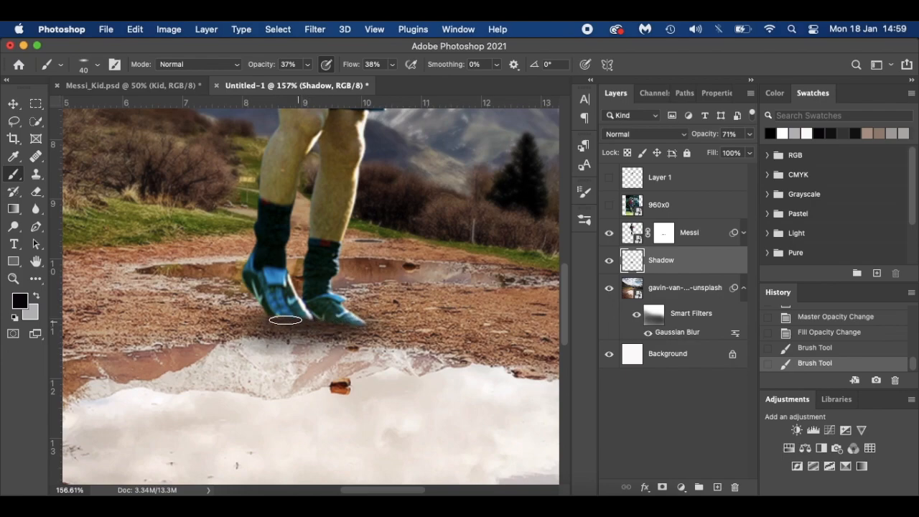
left_click(352, 328)
key("super+0")
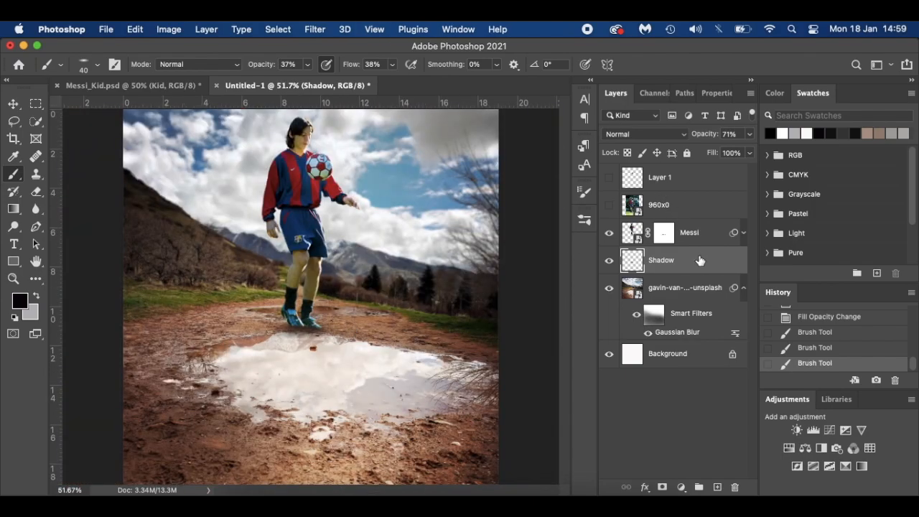
Replace the Shadow layer with a new empty layer and paint black contact shadows along the soles of both boots
left_click_drag(700, 260, 735, 486)
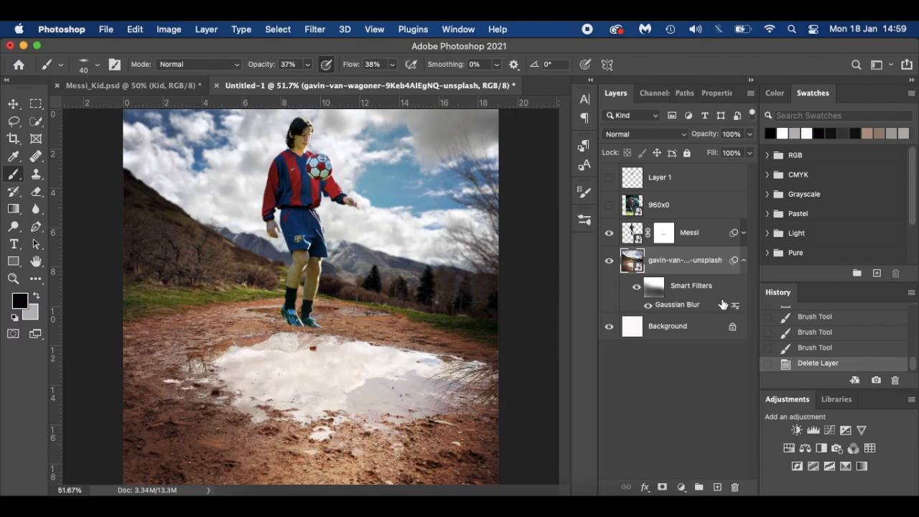
left_click(716, 487)
scroll(290, 334, "up", 6)
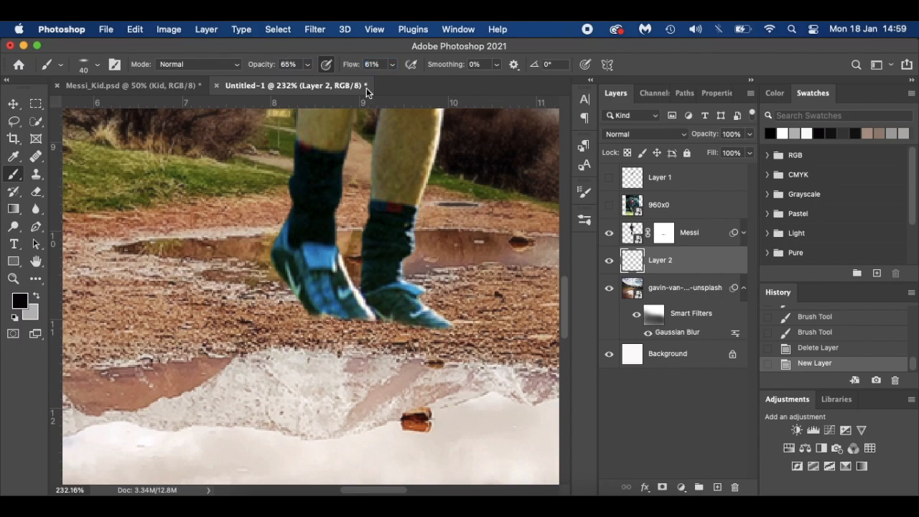
left_click_drag(330, 316, 439, 326)
left_click(321, 317)
Set the elliptical brush to 90 px with 24% hardness, 42% opacity and 27% flow
scroll(338, 320, "down", 5)
key("bracketright")
key("bracketright")
key("bracketright")
key("bracketright")
key("bracketright")
key("bracketright")
key("bracketright")
key("bracketright")
key("bracketright")
key("bracketright")
key("bracketleft")
key("bracketleft")
key("bracketleft")
left_click_drag(354, 65, 261, 66)
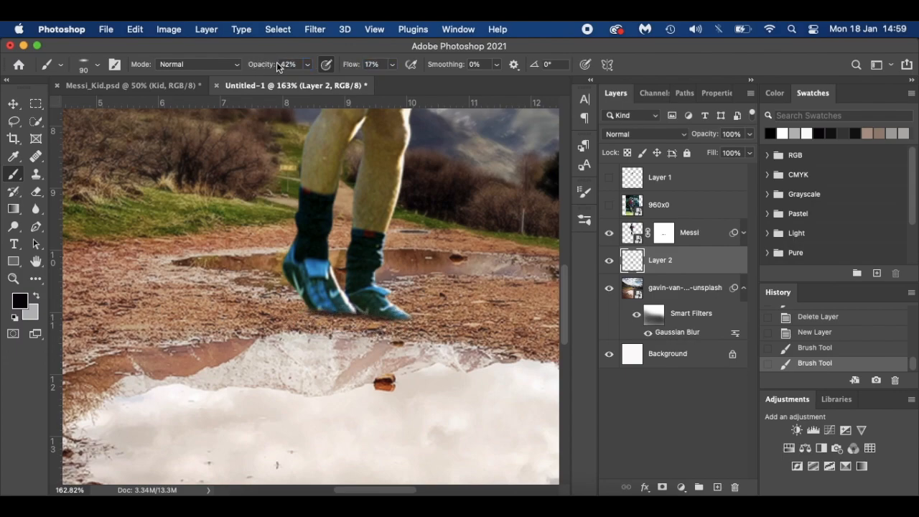
left_click_drag(350, 70, 359, 68)
right_click(348, 254)
left_click(432, 314)
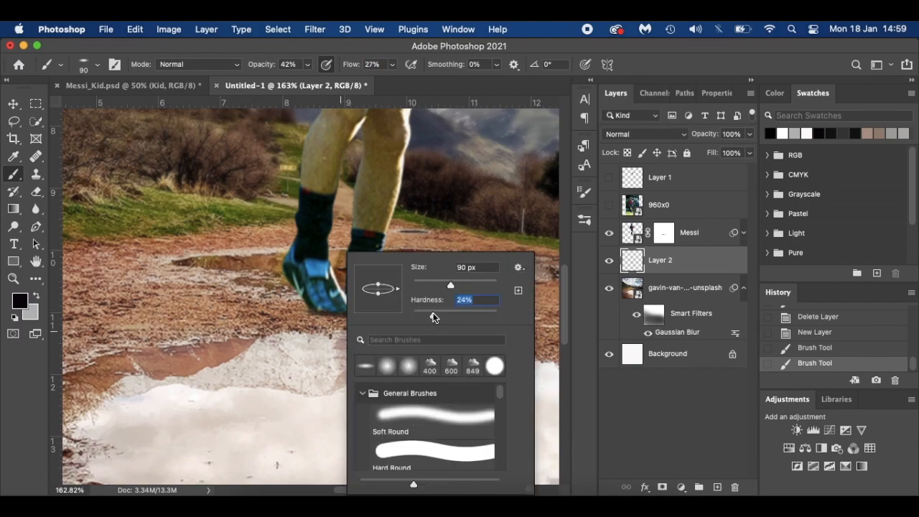
Paint a softer, wider shadow on the ground beneath both boots and lower the shadow layer's opacity to 70%
left_click(330, 317)
mouse_move(348, 318)
left_mouse_down()
mouse_move(377, 330)
mouse_move(324, 328)
left_mouse_up()
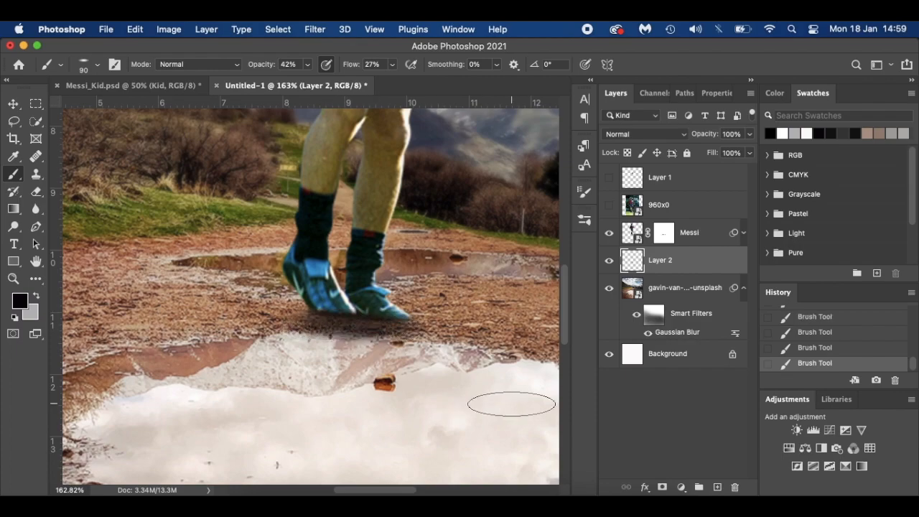
key("super+0")
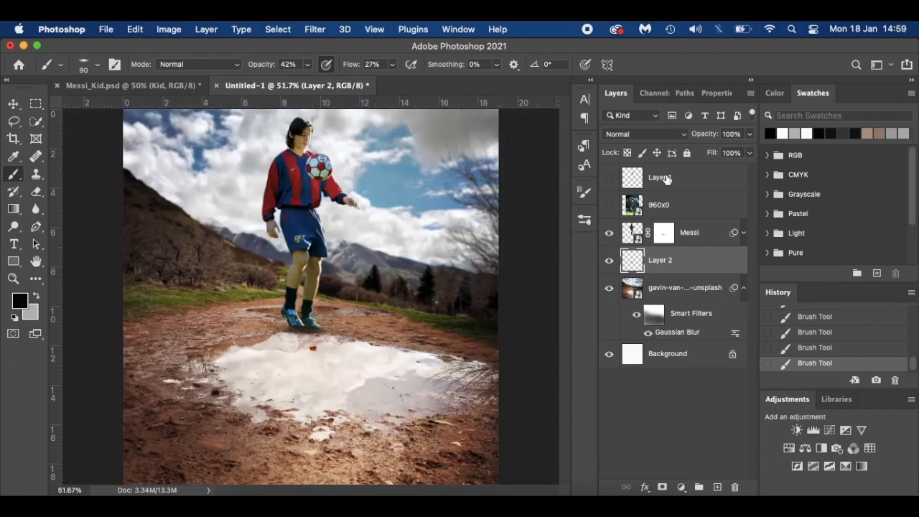
left_click_drag(697, 138, 691, 138)
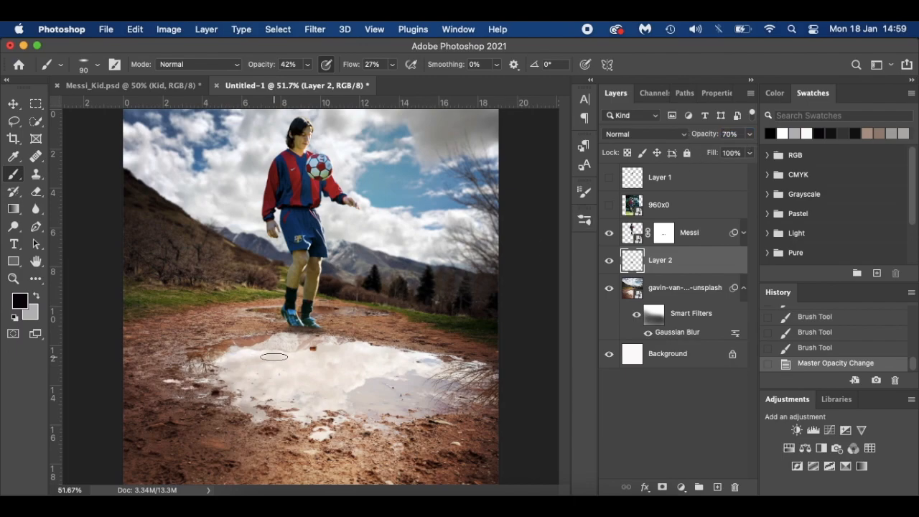
Place the photo of the player holding the trophy above the new shadow layer and flip it vertically
key("v")
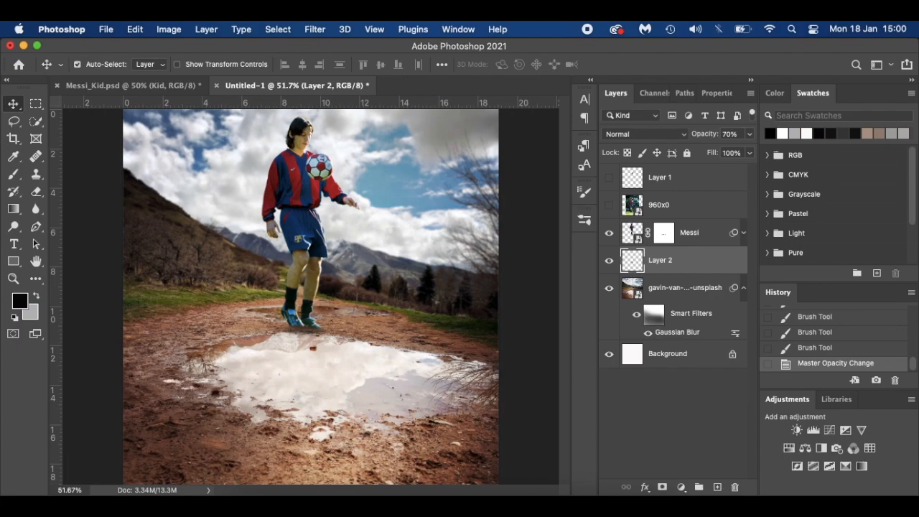
left_click_drag(912, 488, 308, 330)
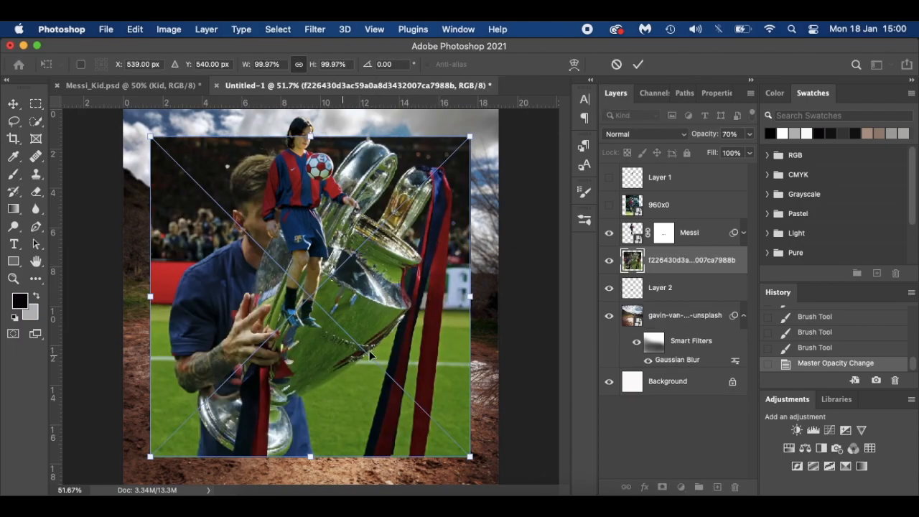
right_click(405, 307)
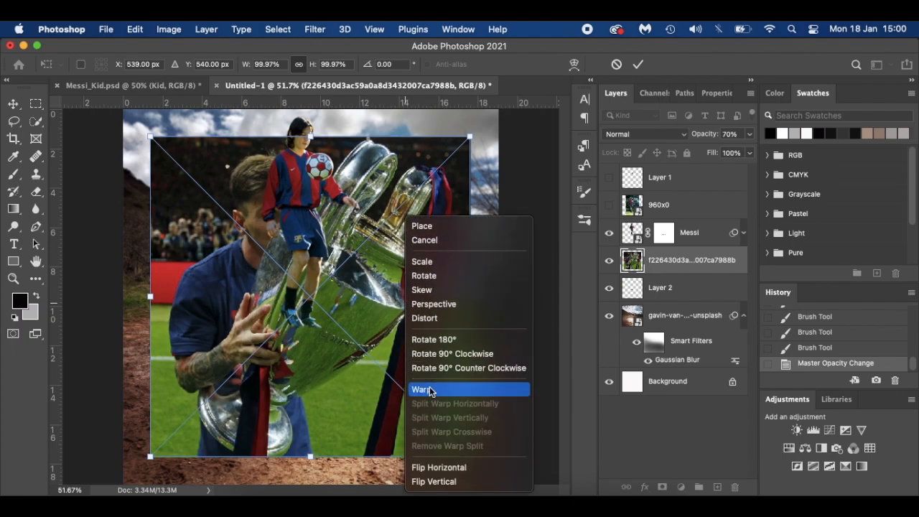
left_click(450, 482)
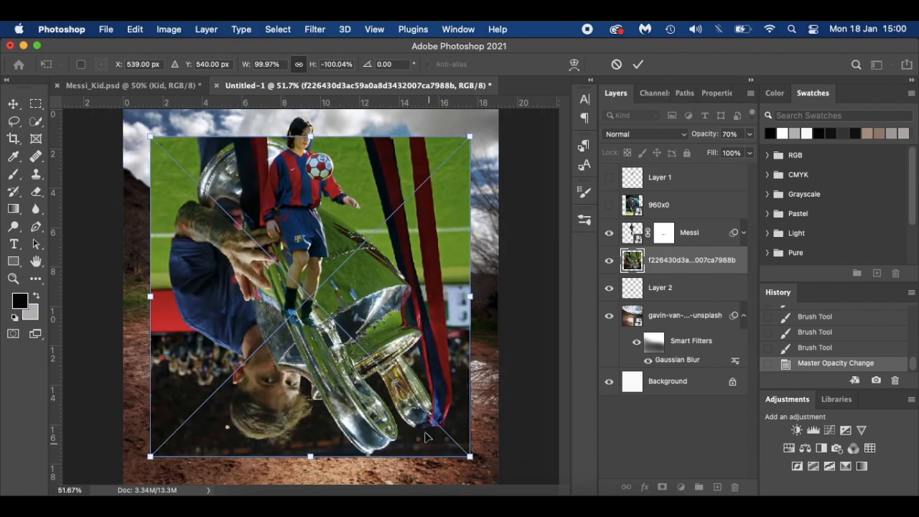
Scale the flipped trophy photo to about 45% and position it over the puddle just below the boots
scroll(360, 268, "down", 5)
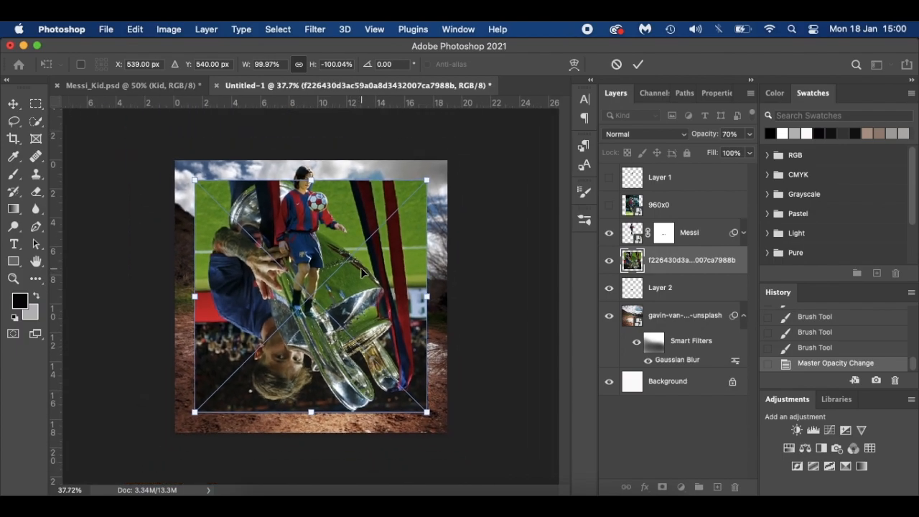
left_click_drag(361, 283, 371, 395)
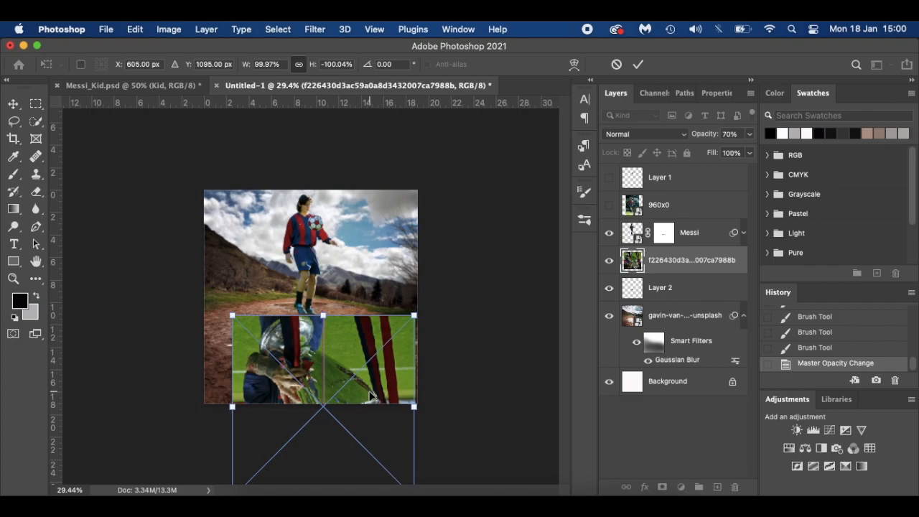
scroll(377, 431, "down", 5)
left_click_drag(372, 416, 314, 359)
scroll(337, 348, "up", 10)
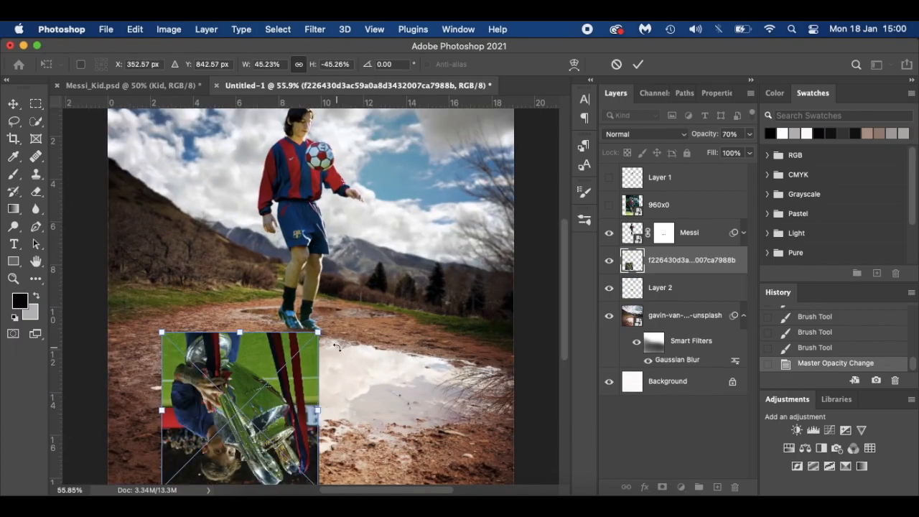
scroll(337, 348, "down", 3)
left_click_drag(272, 322, 358, 325)
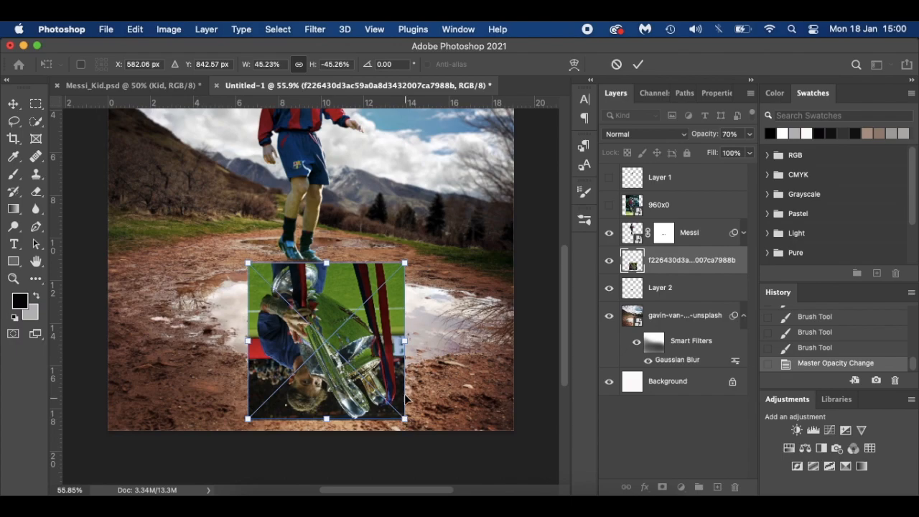
Slant the trophy photo with a Perspective transform so its lower edge widens and shifts right, and commit the placement
right_click(362, 322)
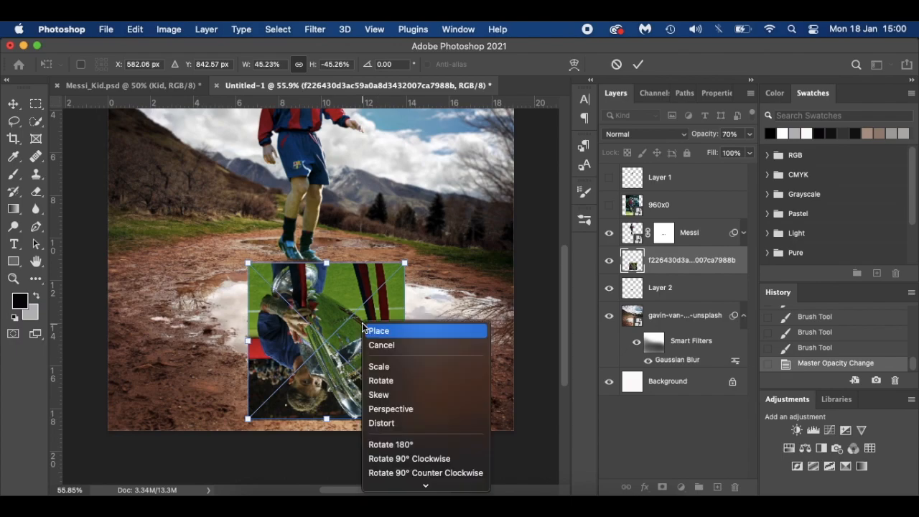
left_click(379, 413)
left_click_drag(327, 420, 408, 397)
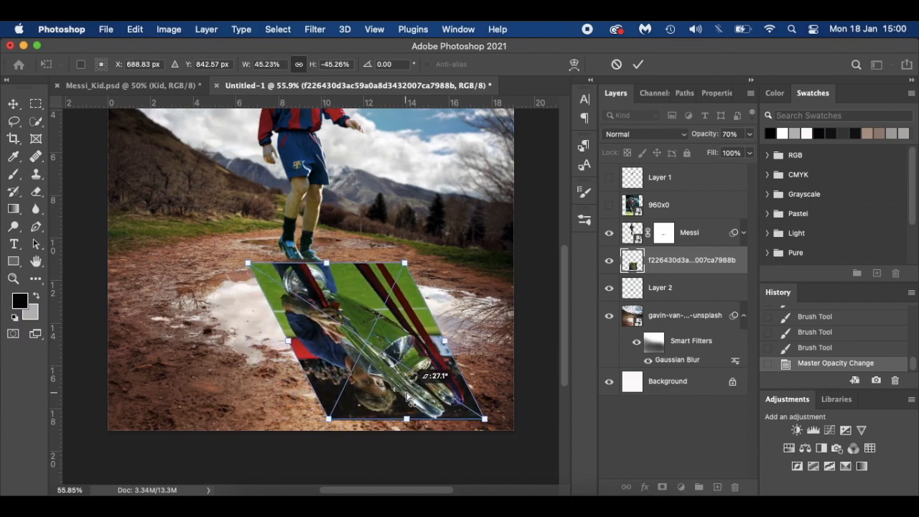
left_click_drag(328, 420, 253, 401)
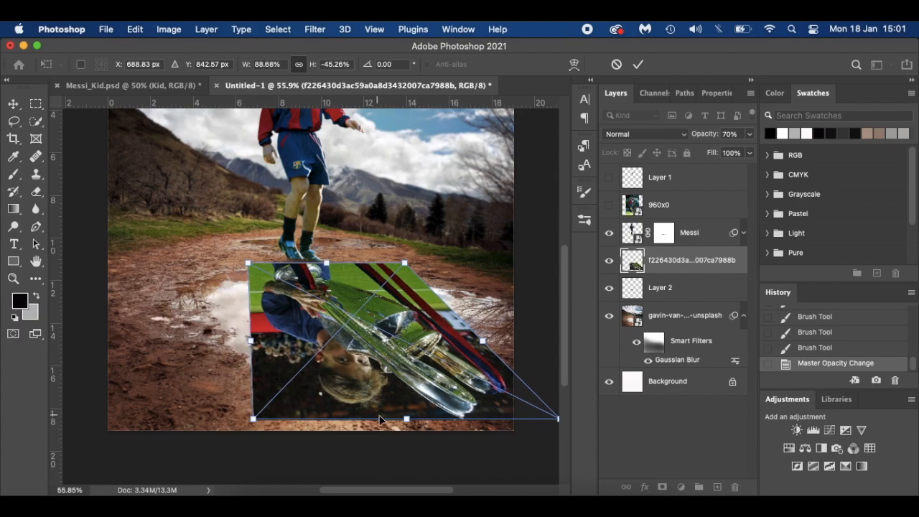
left_click_drag(406, 422, 467, 422)
left_click_drag(311, 423, 283, 420)
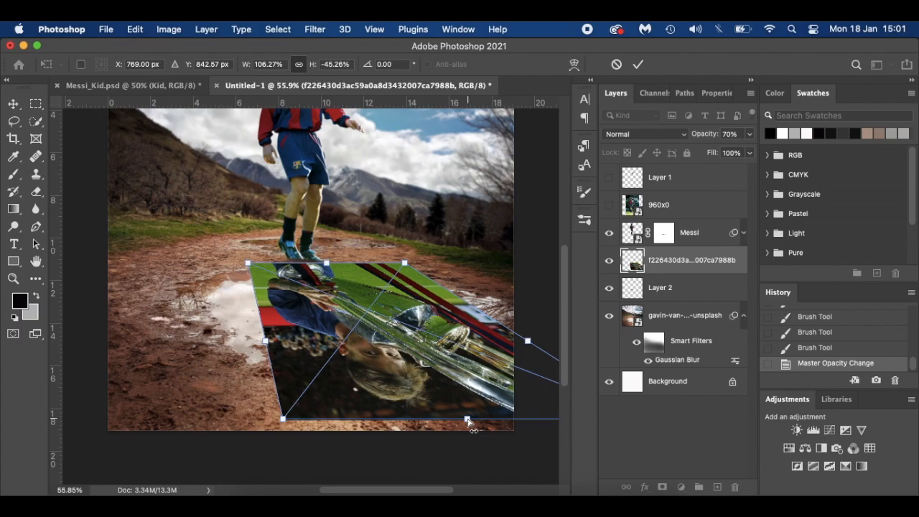
left_click_drag(467, 420, 475, 421)
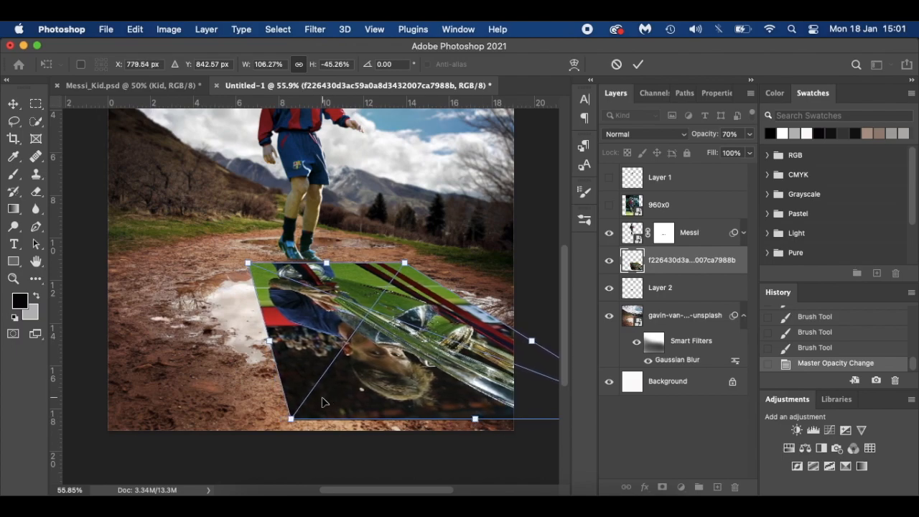
key("Return")
Scale down the slanted trophy photo with Free Transform and fit it over the puddle beneath the player
key("super+t")
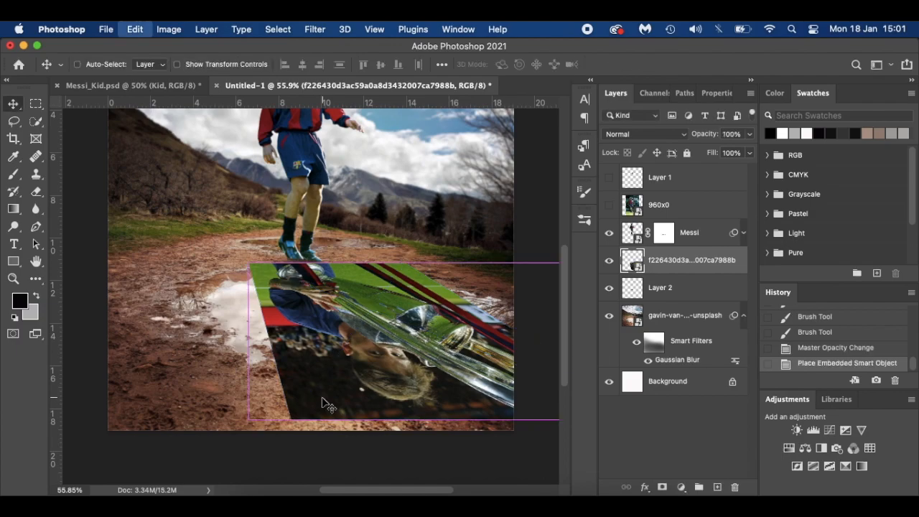
scroll(420, 404, "down", 3)
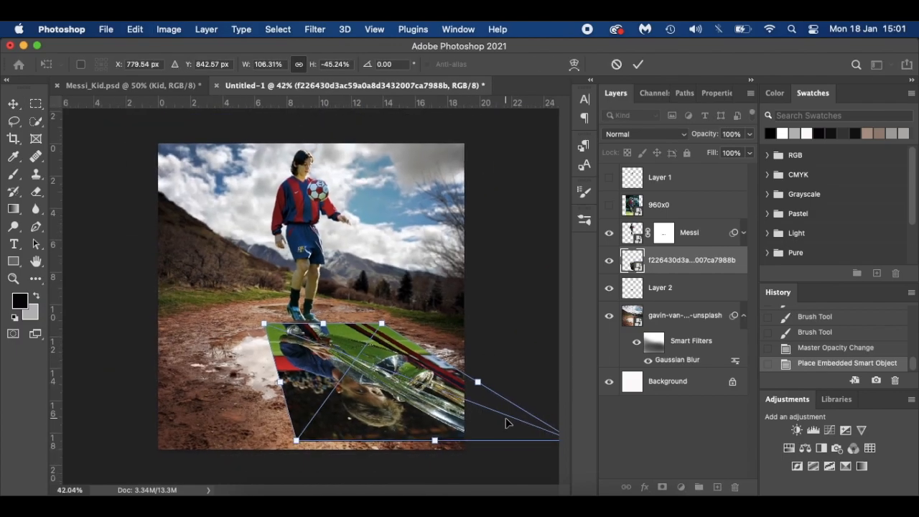
scroll(507, 424, "down", 2)
left_click_drag(527, 418, 420, 384)
scroll(359, 367, "up", 3)
left_click_drag(343, 376, 356, 386)
left_click_drag(522, 450, 489, 438)
key("Return")
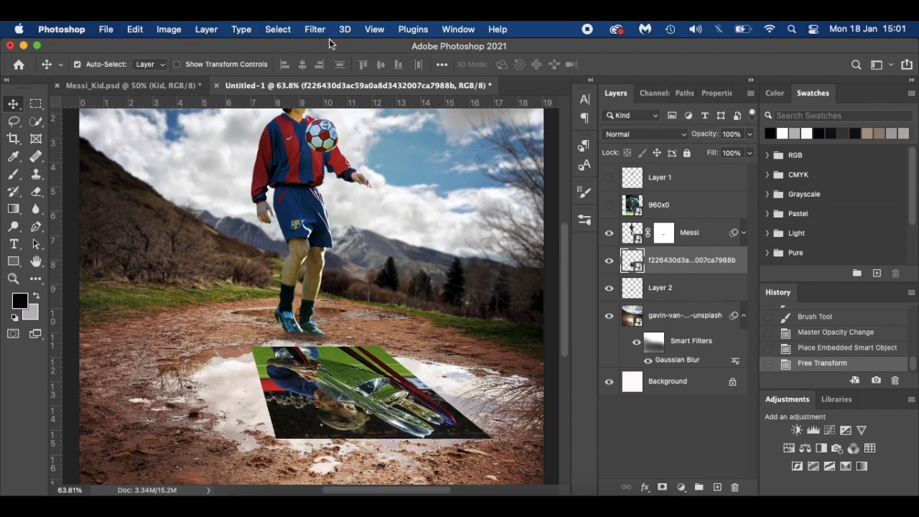
Apply a Motion Blur with a 90° angle and a 4-pixel distance to the flipped trophy photo
left_click(313, 30)
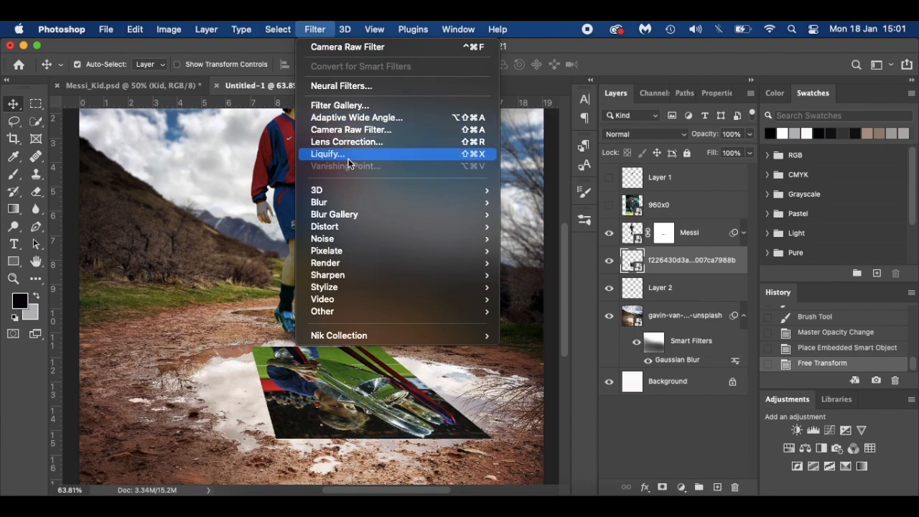
mouse_move(363, 201)
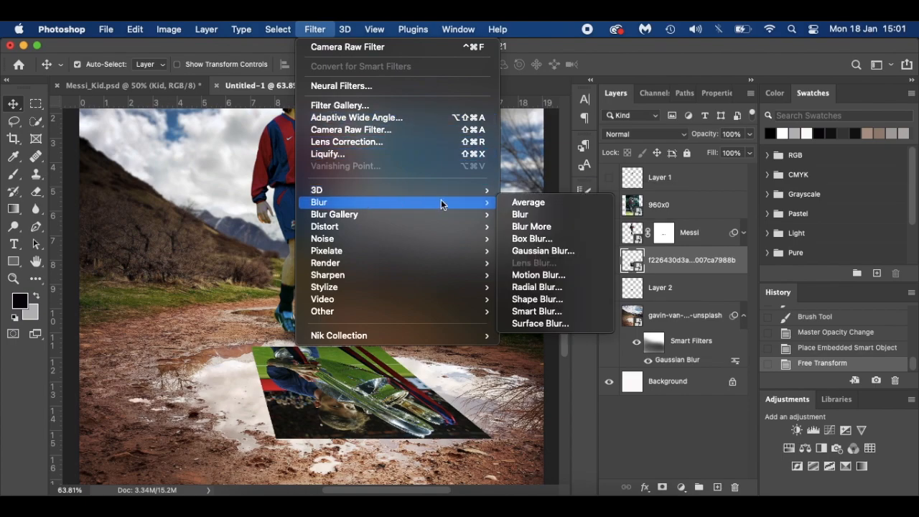
left_click(582, 276)
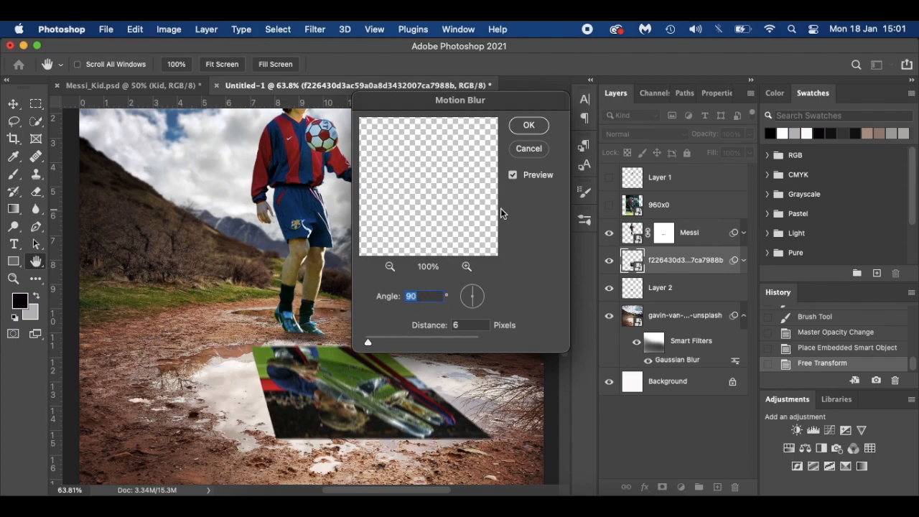
left_click(512, 175)
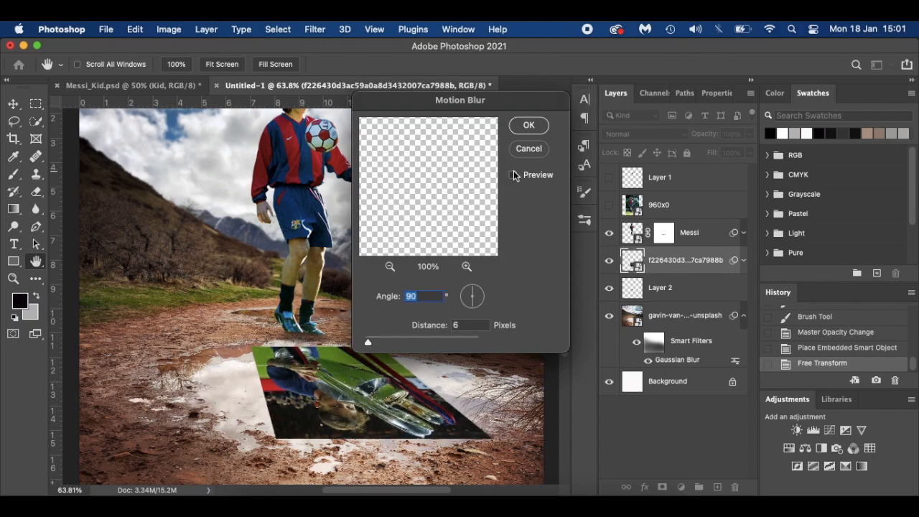
double_click(459, 324)
type("4")
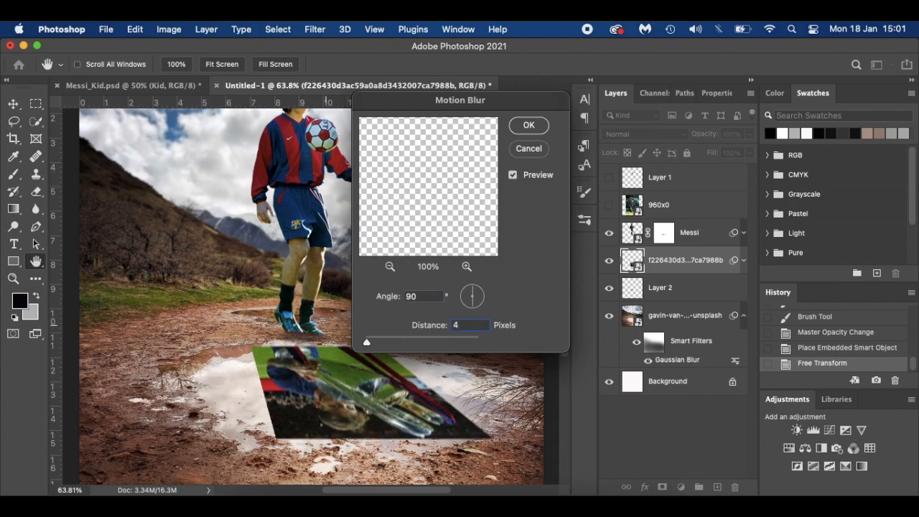
left_click(516, 127)
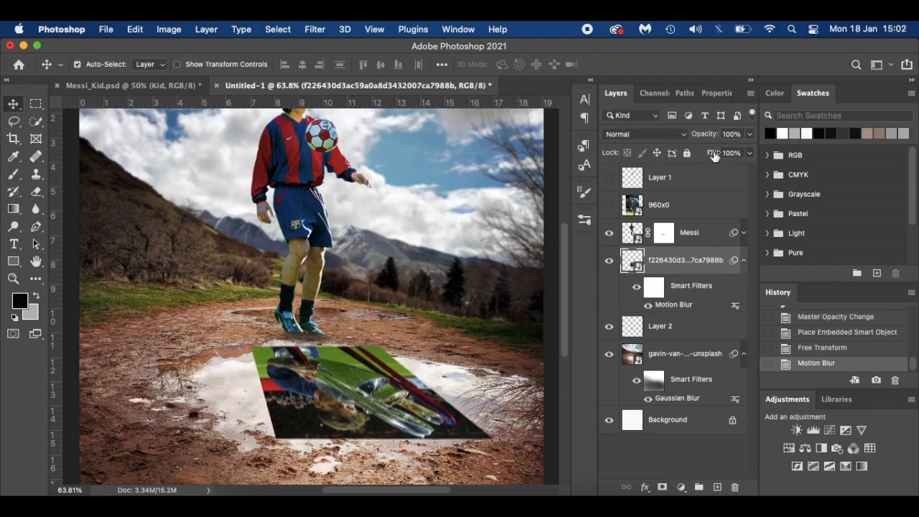
Lower the trophy photo layer's fill to 63%, collapse its filter list and rename the layer Reflection
left_click_drag(714, 157, 707, 157)
key("Down")
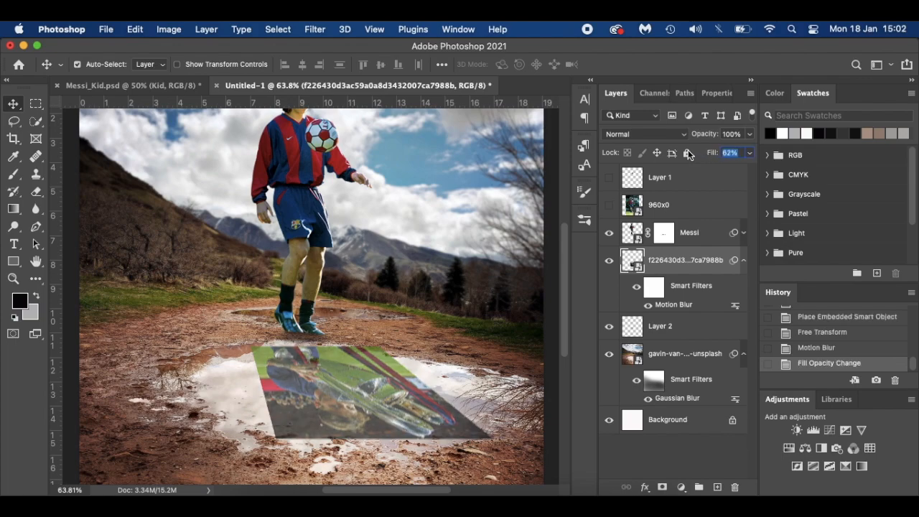
key("Return")
left_click(744, 262)
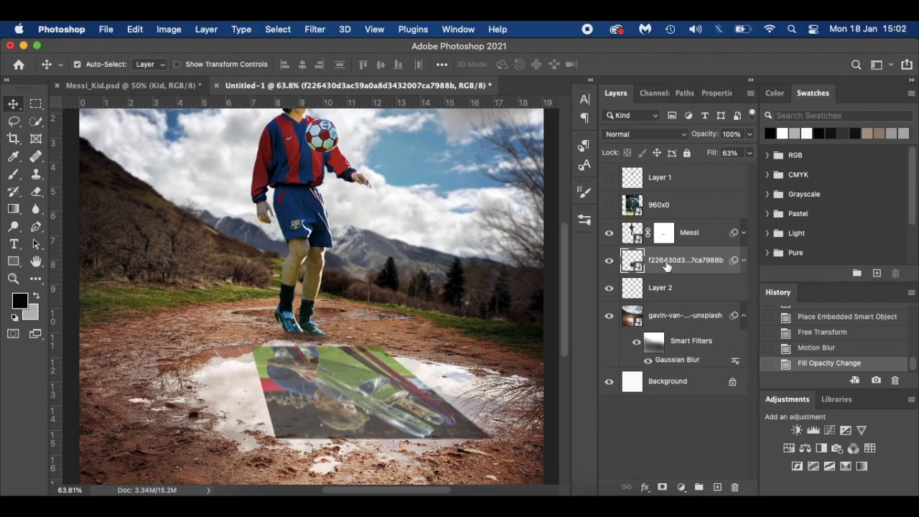
double_click(682, 261)
type("Reflection")
key("Return")
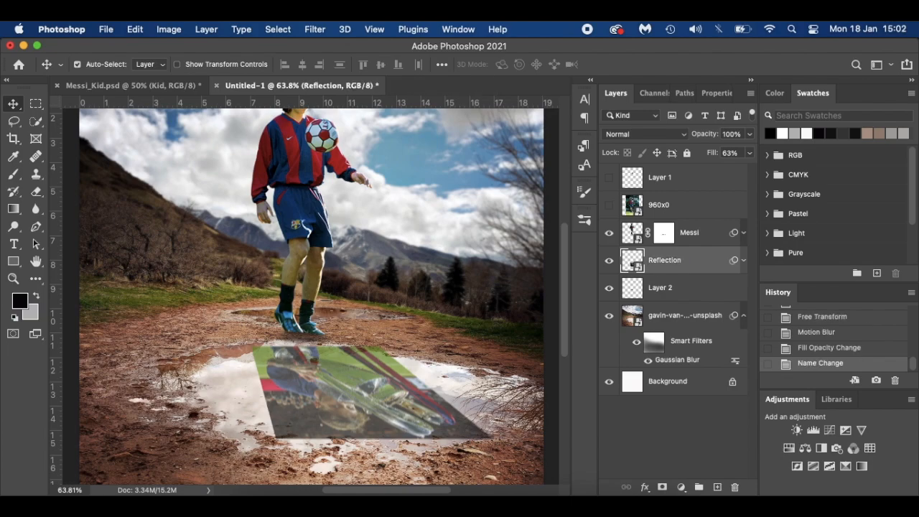
Add a layer mask to Reflection and choose a Soft Round brush with 0% hardness, flattening its tip to an ellipse
left_click(662, 487)
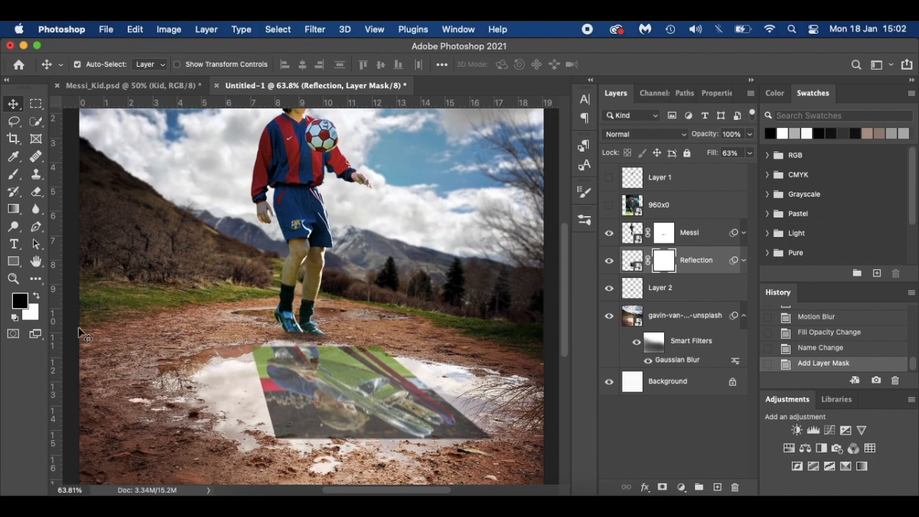
key("b")
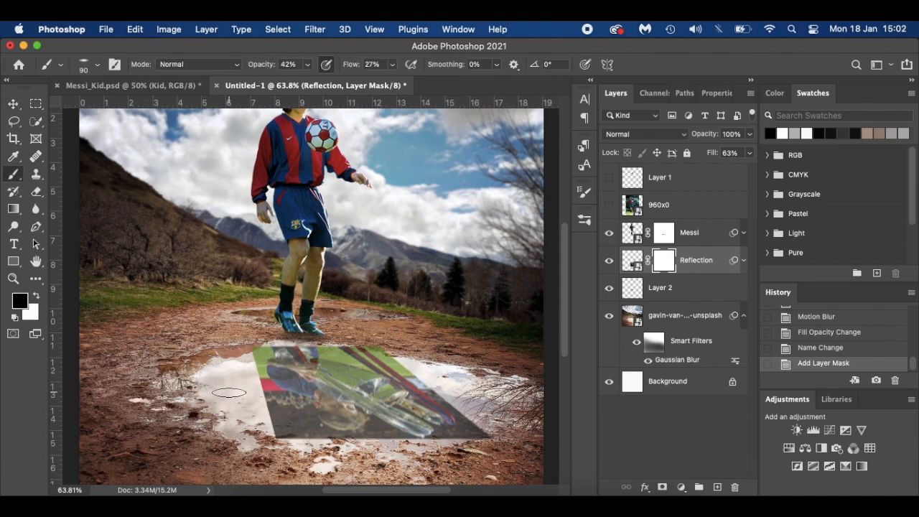
right_click(229, 392)
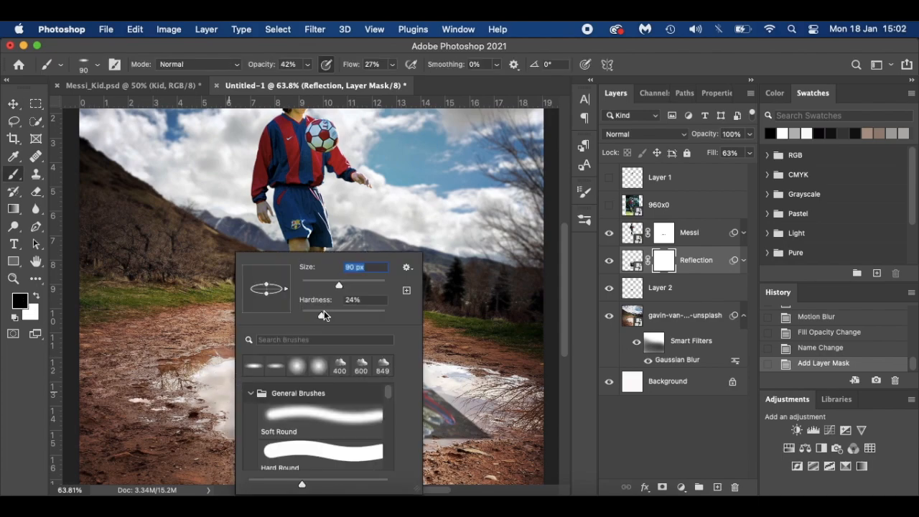
left_click(294, 421)
left_click(212, 382)
right_click(221, 394)
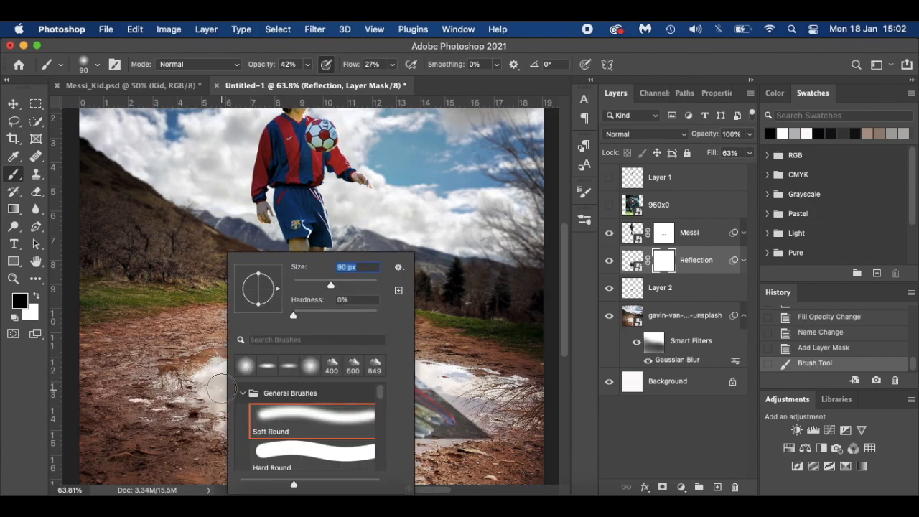
mouse_move(258, 280)
left_mouse_down()
mouse_move(270, 285)
mouse_move(258, 285)
left_mouse_up()
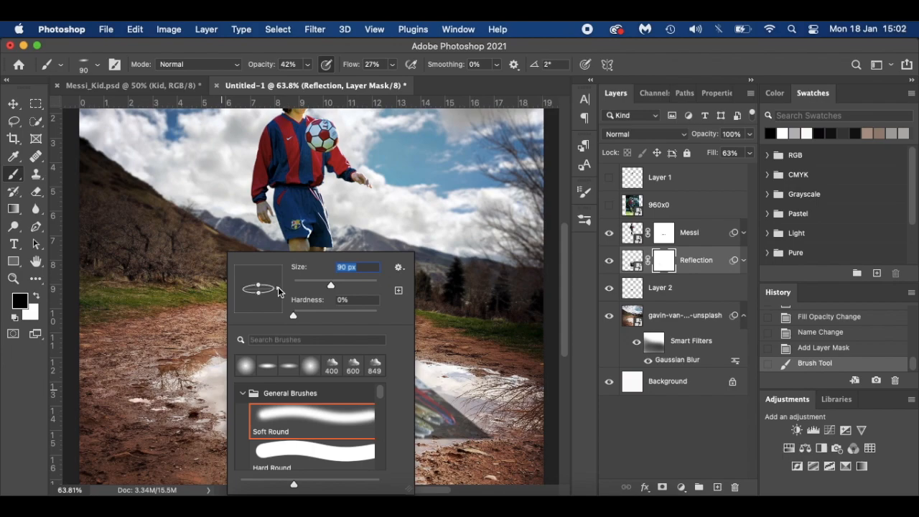
left_click(229, 363)
Enlarge the brush to 200 px and paint black on the mask to fade the reflection's upper, right and lower edges
key("bracketright")
key("bracketright")
key("bracketright")
key("bracketright")
key("bracketright")
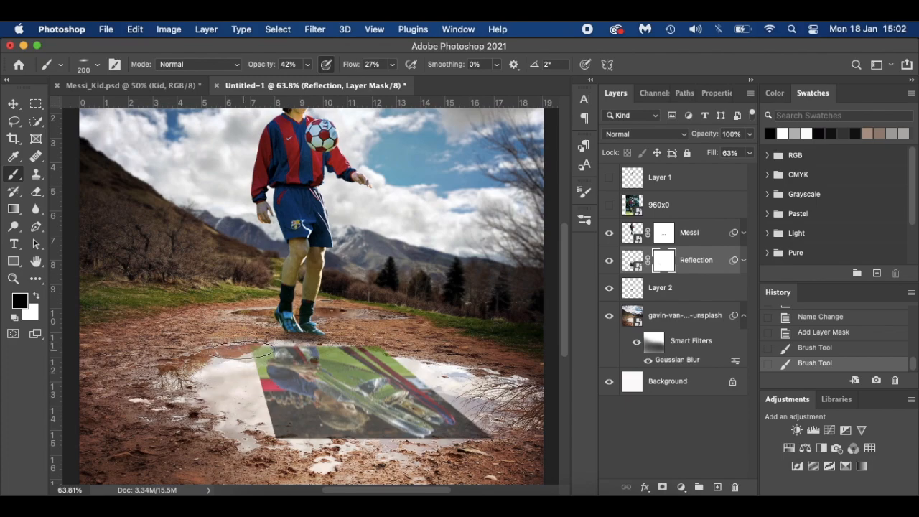
mouse_move(332, 349)
left_mouse_down()
mouse_move(393, 365)
mouse_move(381, 355)
left_mouse_up()
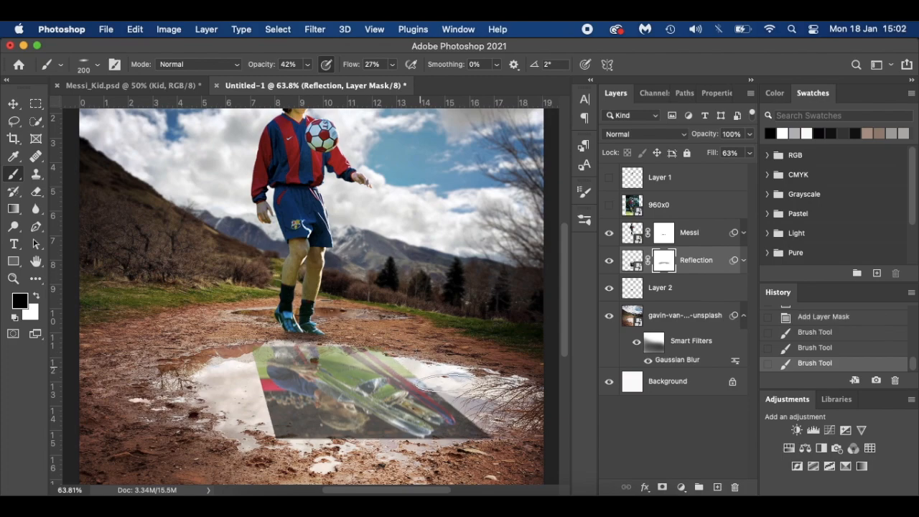
mouse_move(463, 388)
left_mouse_down()
mouse_move(517, 453)
mouse_move(448, 447)
mouse_move(494, 423)
left_mouse_up()
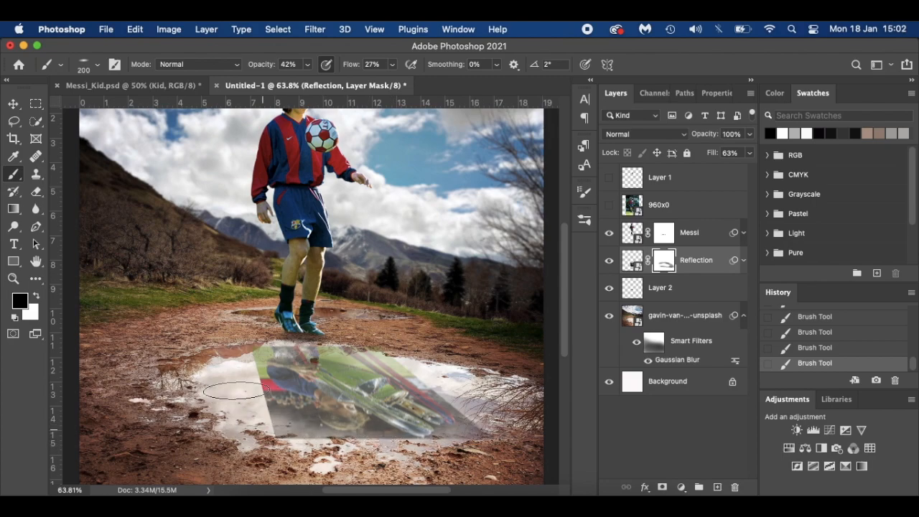
Set the brush to 66% opacity, 60% flow and 90 px, and mask out the reflection's hard left edge
left_click(283, 63)
left_click_drag(345, 64, 369, 64)
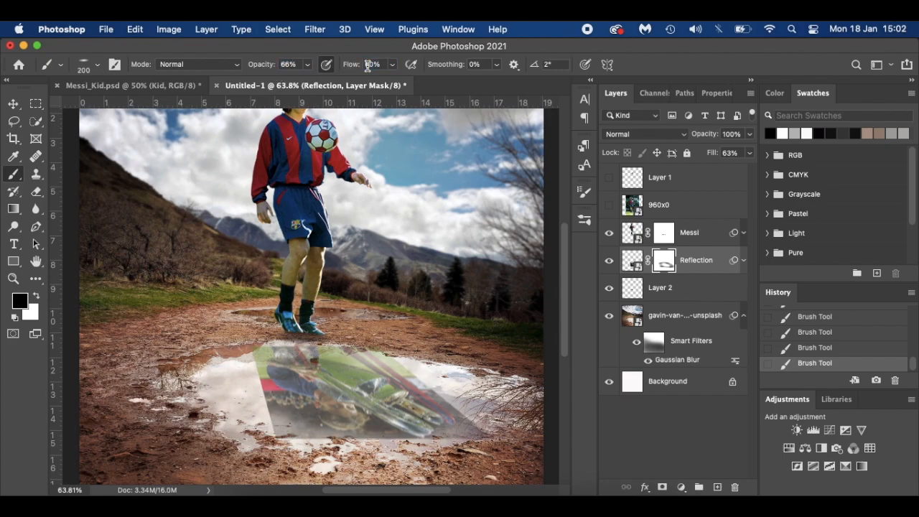
scroll(233, 347, "up", 5)
scroll(233, 346, "down", 1)
key("bracketleft")
key("bracketleft")
key("bracketleft")
key("bracketleft")
key("bracketleft")
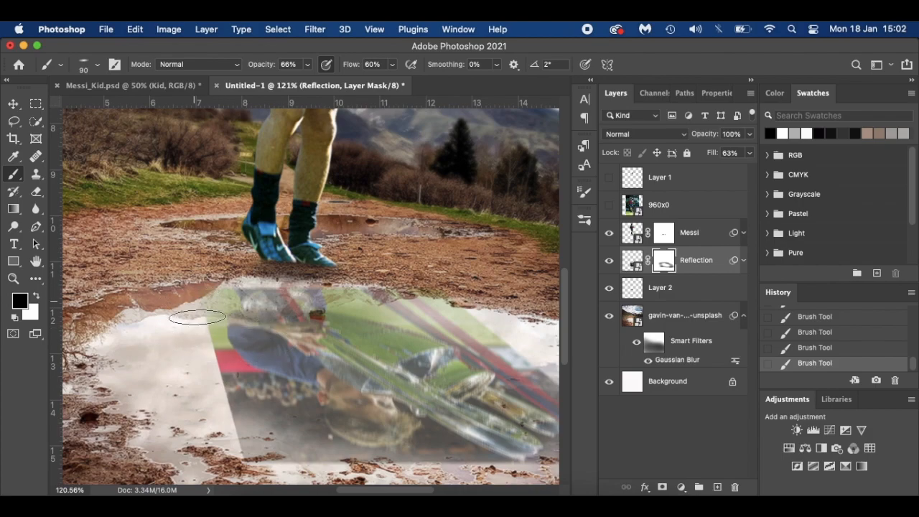
mouse_move(197, 339)
left_mouse_down()
mouse_move(203, 381)
mouse_move(188, 324)
mouse_move(206, 390)
mouse_move(192, 348)
left_mouse_up()
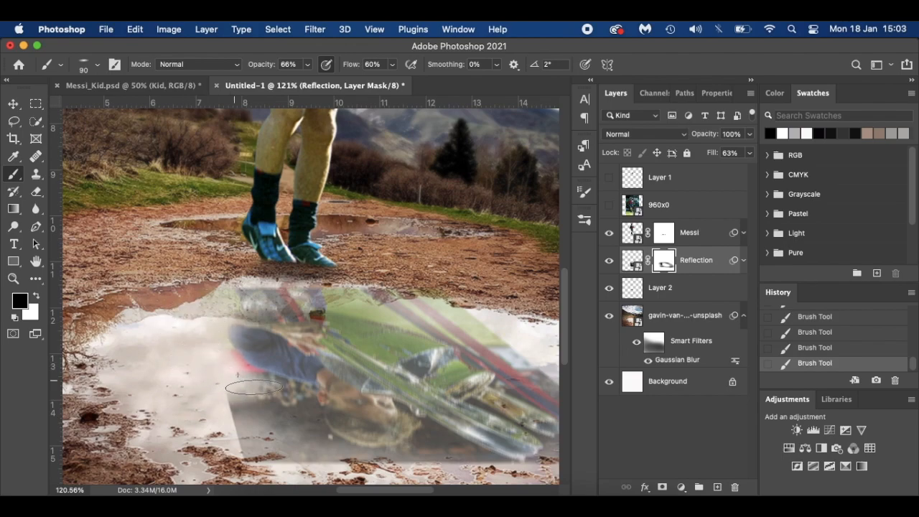
Mask out the dark background below the reflected player and along the photo's lower edge to its right corner
scroll(283, 439, "down", 2)
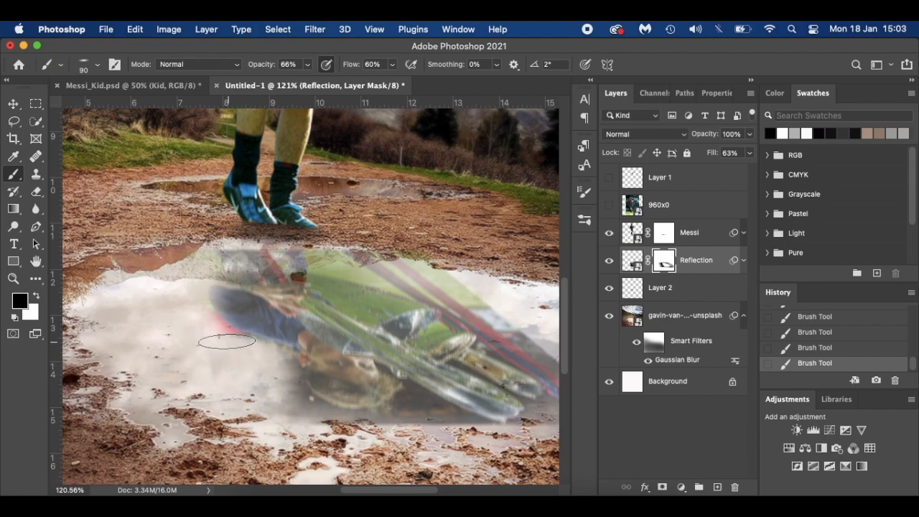
scroll(253, 364, "down", 5)
scroll(254, 365, "right", 3)
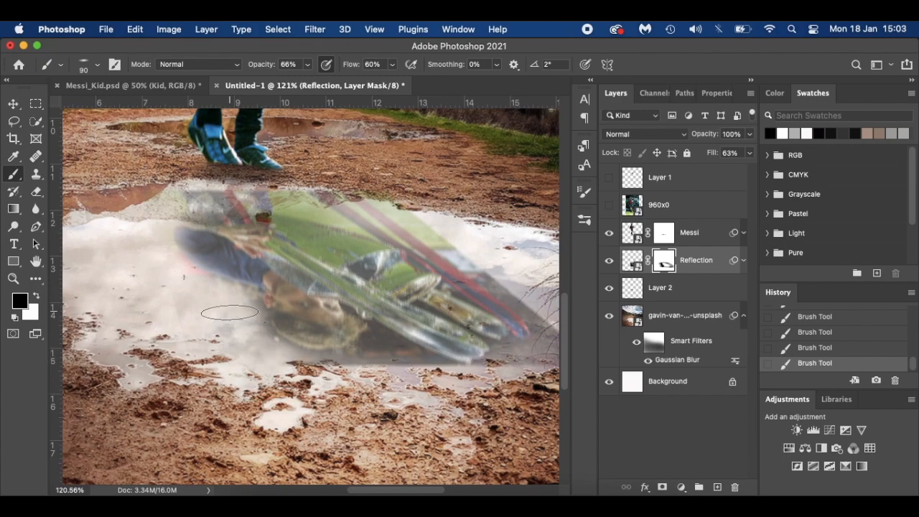
scroll(332, 364, "right", 3)
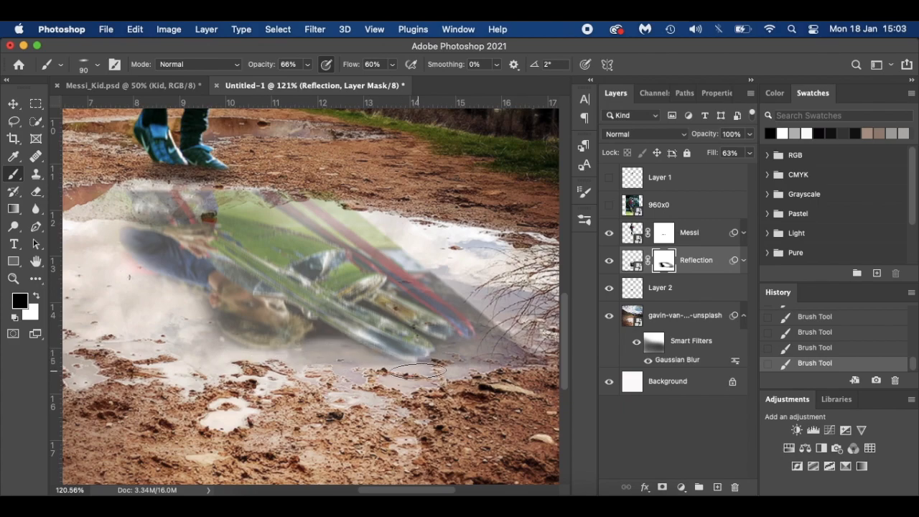
scroll(424, 369, "right", 3)
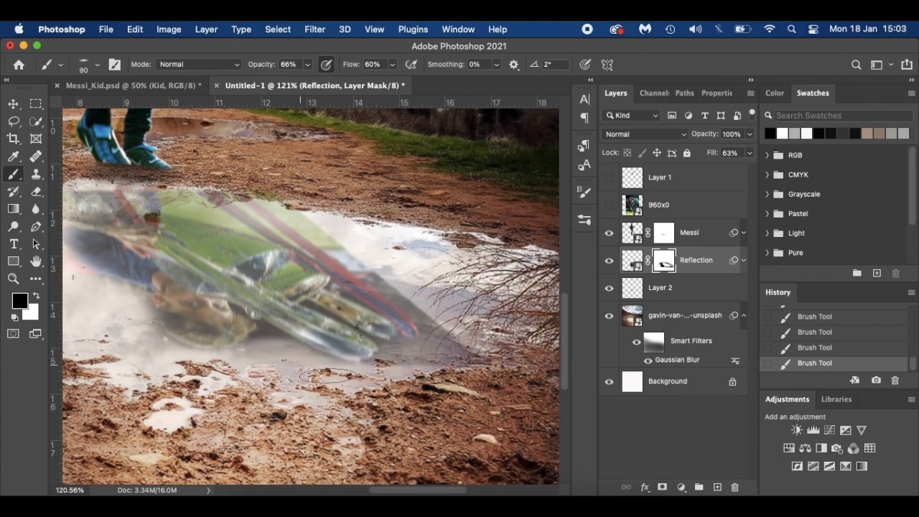
left_click_drag(406, 369, 434, 366)
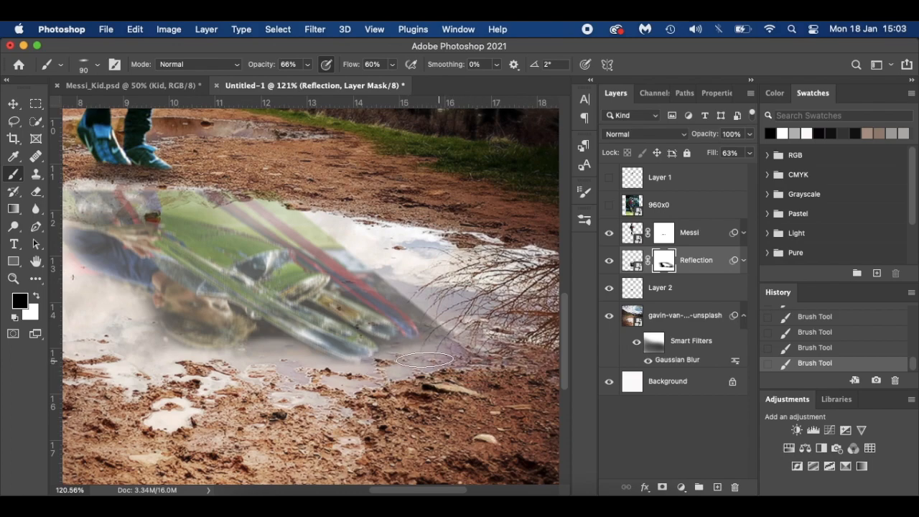
Mask out the striped background above and right of the trophy, then touch up around the reflected player with a 45 px brush
left_click_drag(340, 235, 275, 196)
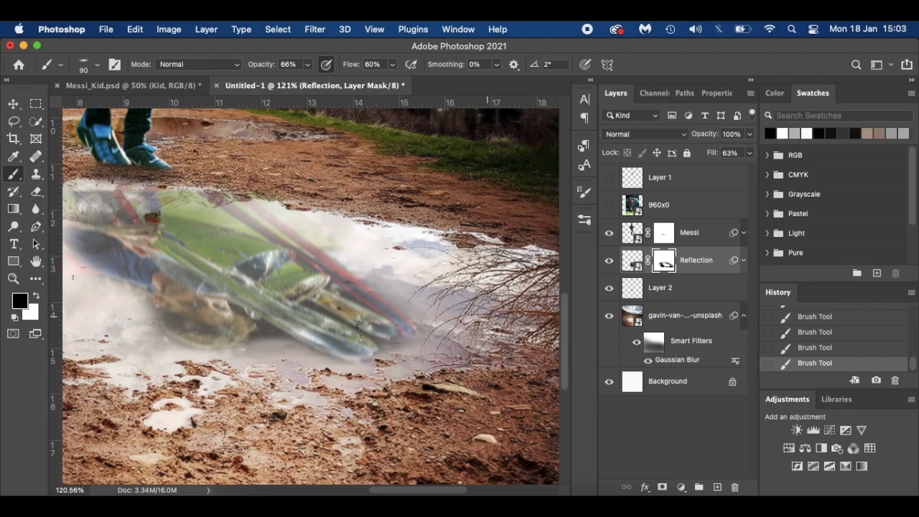
mouse_move(425, 345)
left_mouse_down()
mouse_move(464, 326)
mouse_move(423, 346)
mouse_move(404, 341)
mouse_move(423, 316)
mouse_move(370, 288)
mouse_move(330, 248)
mouse_move(176, 186)
left_mouse_up()
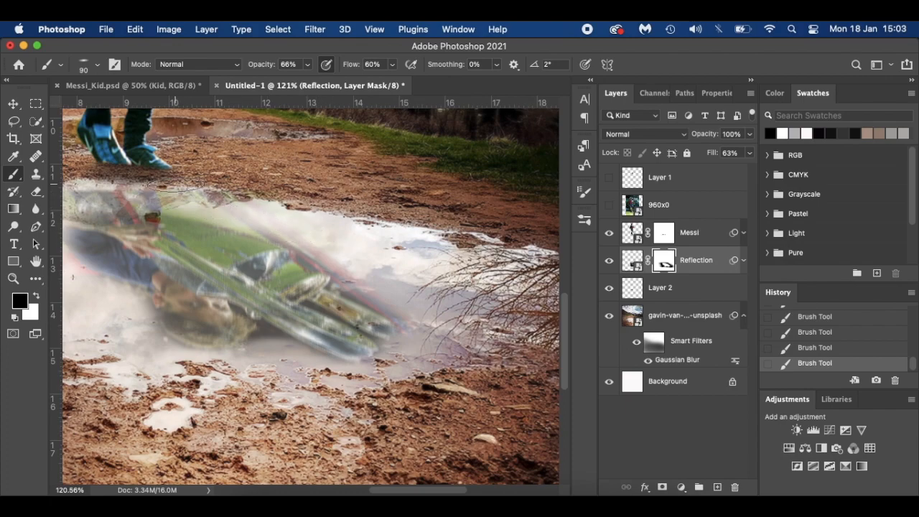
scroll(176, 185, "left", 5)
left_click_drag(285, 215, 415, 251)
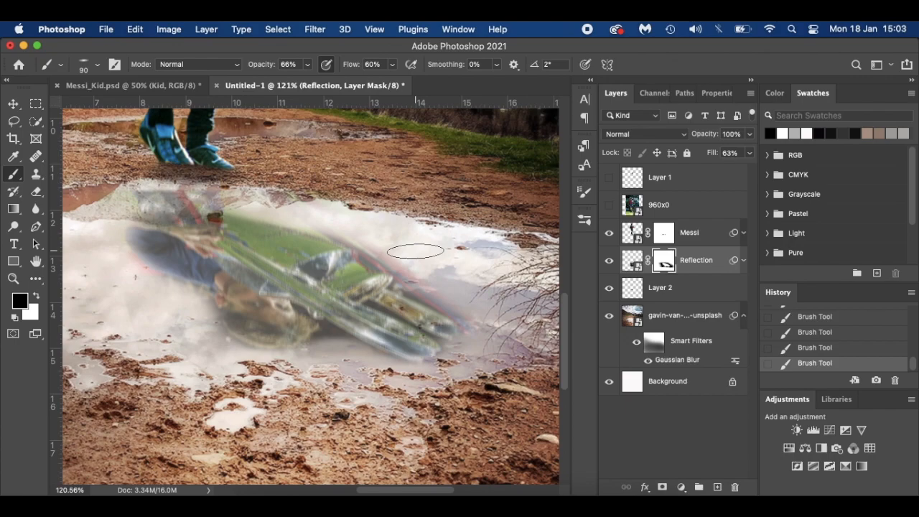
key("bracketleft")
mouse_move(330, 343)
left_mouse_down()
mouse_move(324, 327)
mouse_move(373, 351)
mouse_move(323, 338)
mouse_move(307, 354)
mouse_move(266, 363)
mouse_move(224, 342)
mouse_move(196, 299)
mouse_move(106, 245)
left_mouse_up()
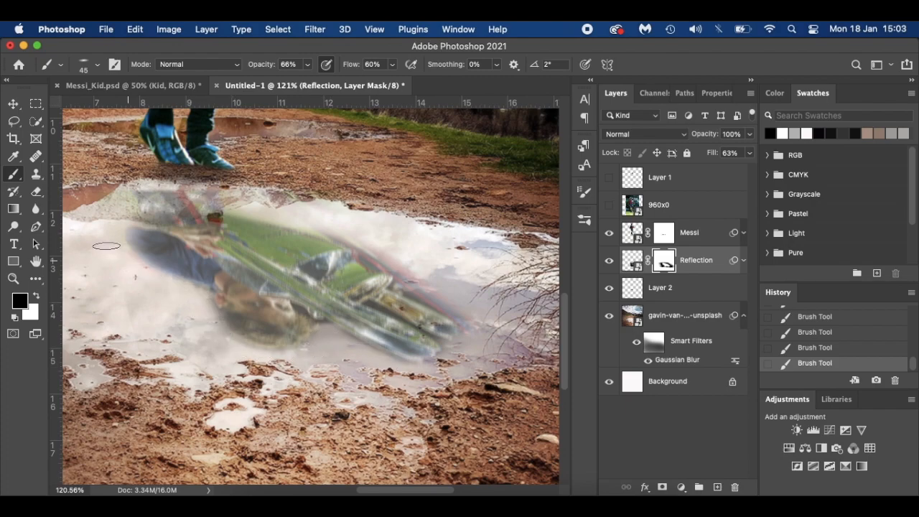
Soften the mask around the trophy and head at 40% opacity and 15% flow, using 70 px and 25 px brush sizes
mouse_move(262, 68)
left_mouse_down()
mouse_move(248, 68)
mouse_move(272, 66)
left_mouse_up()
left_click_drag(351, 67, 323, 68)
key("bracketright")
key("bracketright")
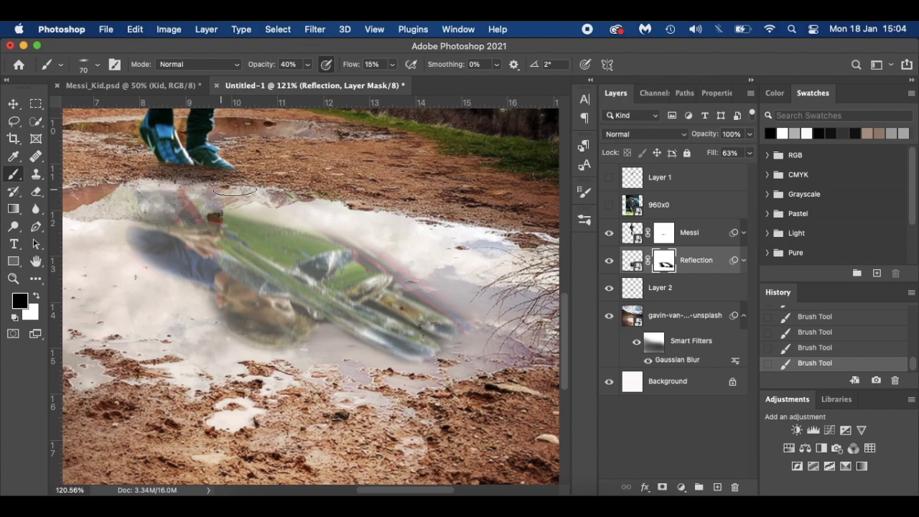
mouse_move(318, 234)
left_mouse_down()
mouse_move(377, 263)
mouse_move(401, 280)
mouse_move(339, 244)
mouse_move(453, 321)
left_mouse_up()
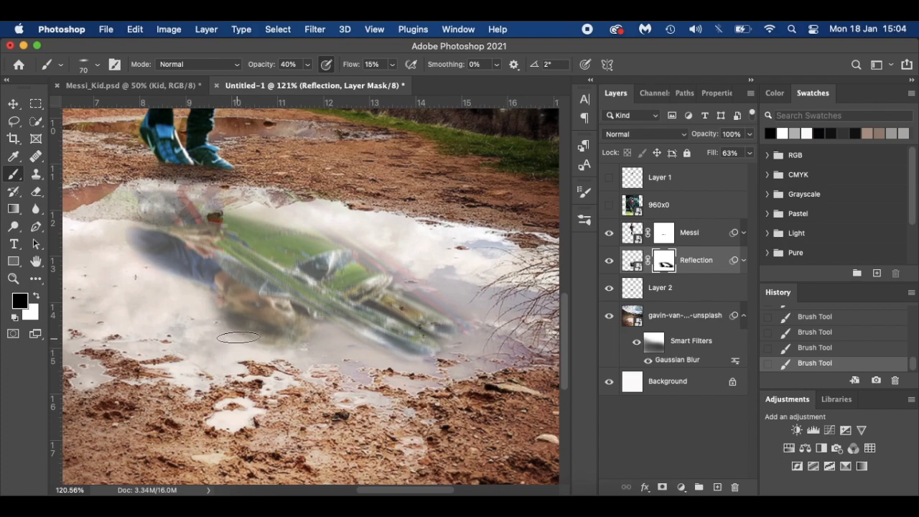
key("bracketleft")
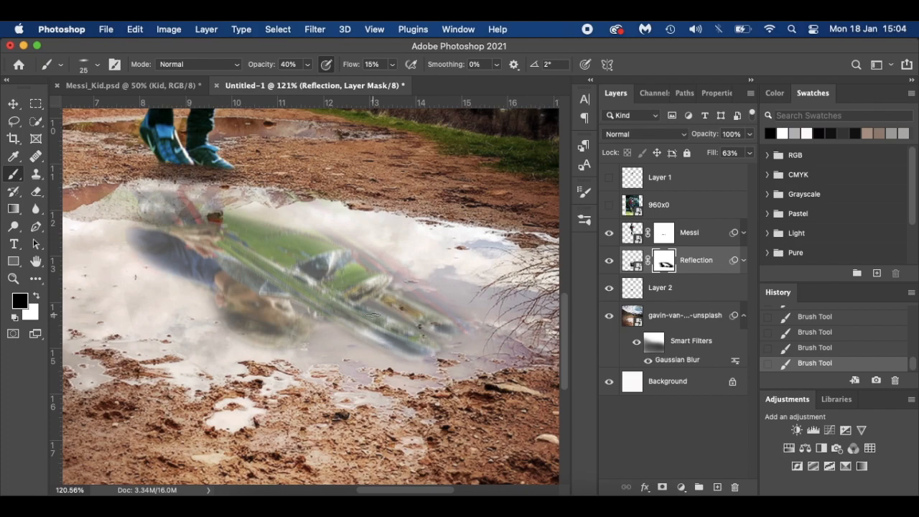
key("super+0")
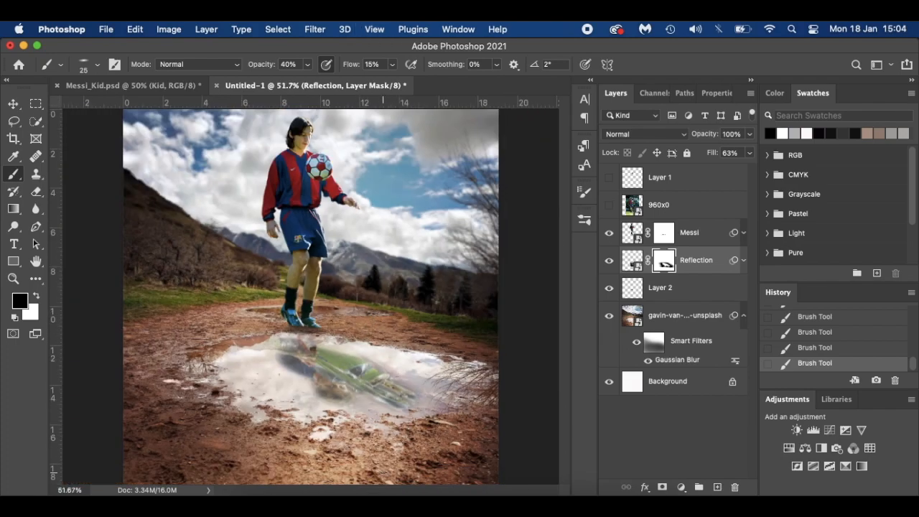
key("v")
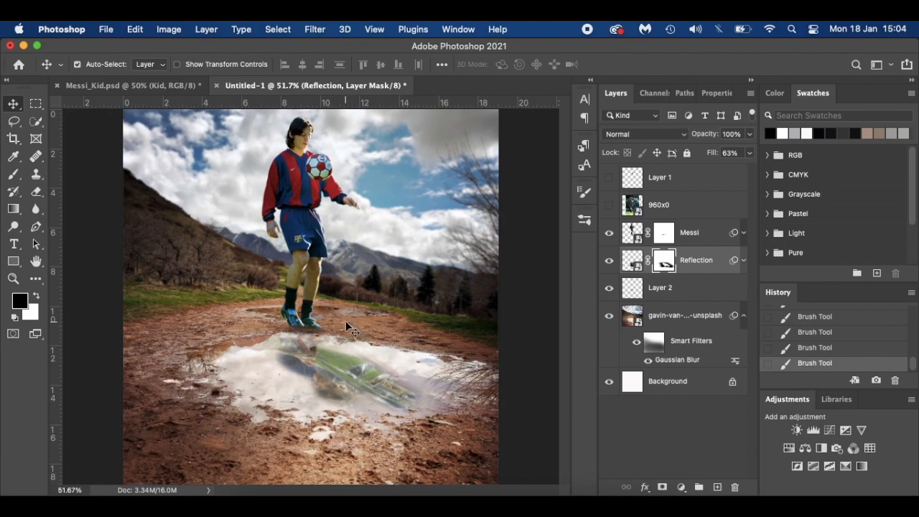
scroll(345, 326, "up", 5)
scroll(347, 326, "up", 3)
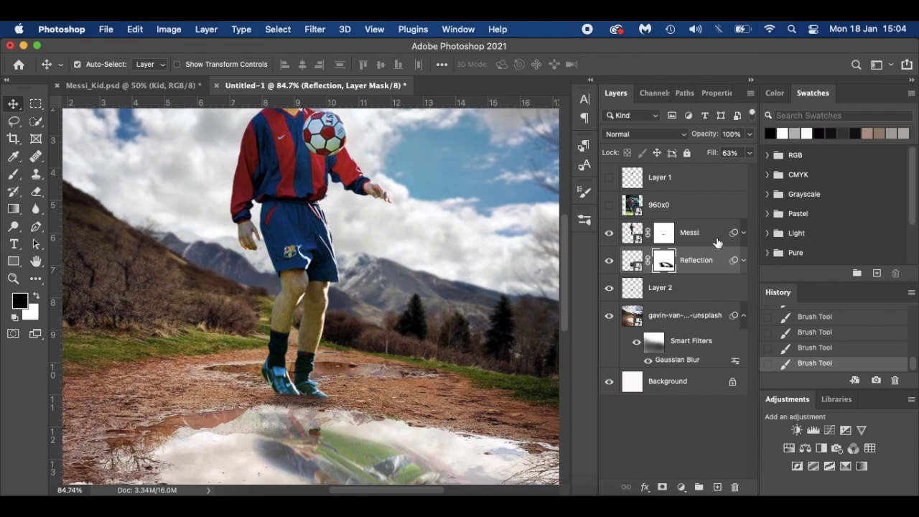
Add a new layer above the Messi layer and clip it to that layer with a clipping mask
left_click(717, 243)
left_click(717, 486)
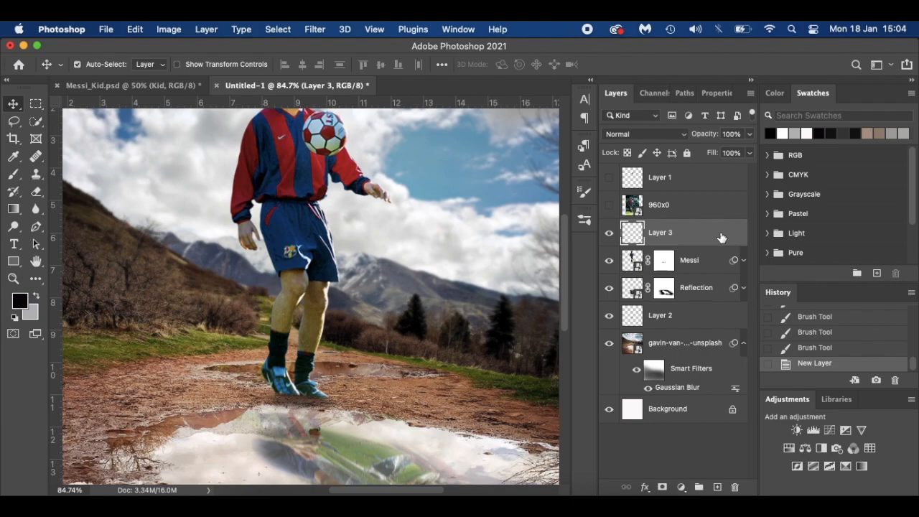
mouse_move(721, 238)
left_mouse_down()
mouse_move(719, 256)
mouse_move(717, 246)
left_mouse_up()
left_click(717, 245, "alt")
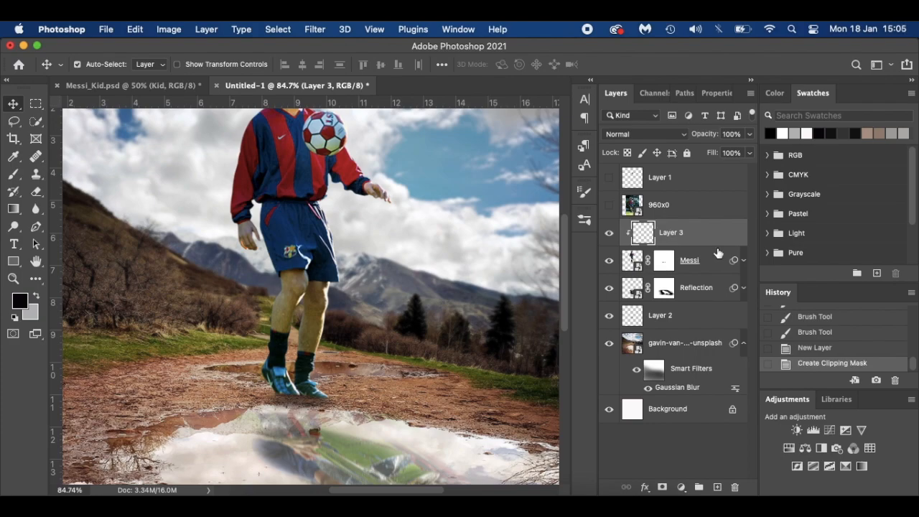
left_click(717, 244, "alt")
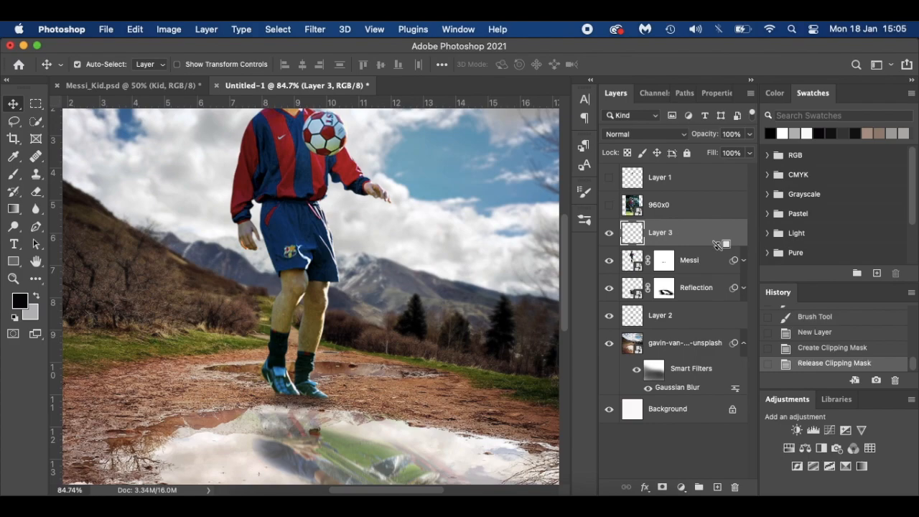
right_click(709, 234)
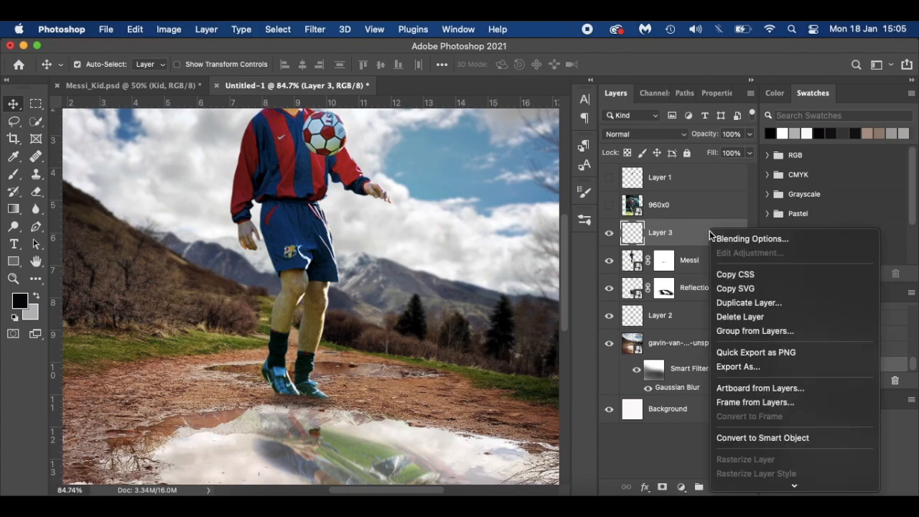
mouse_move(742, 488)
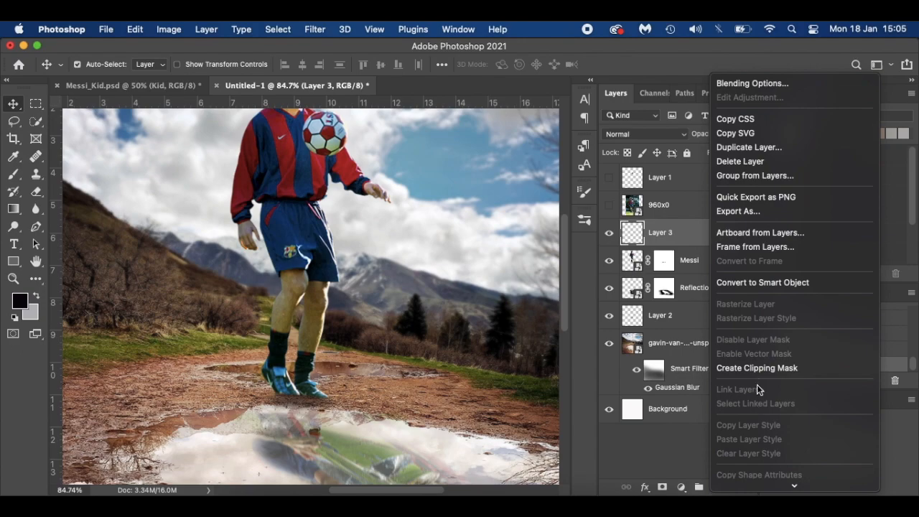
left_click(758, 370)
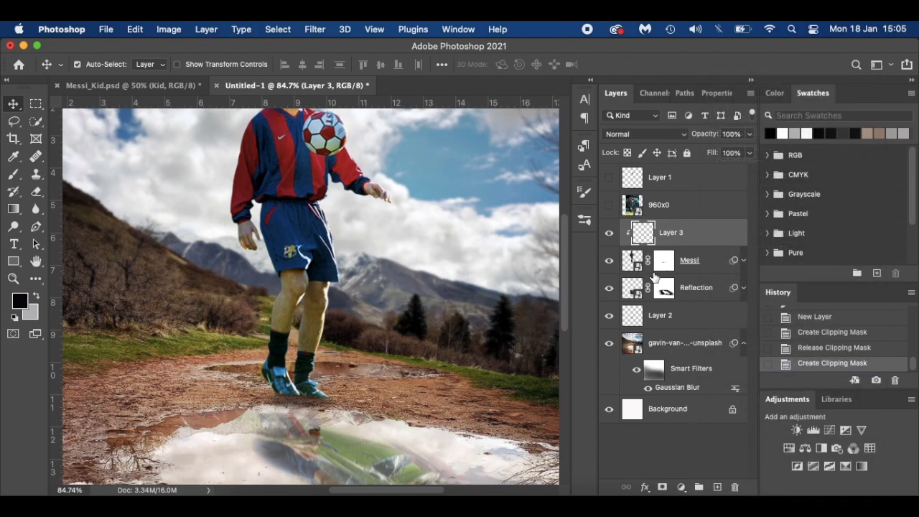
Choose a soft round brush with 0% hardness, make a test dab on the clipped layer, and enlarge the brush to 40 px
scroll(427, 353, "down", 5)
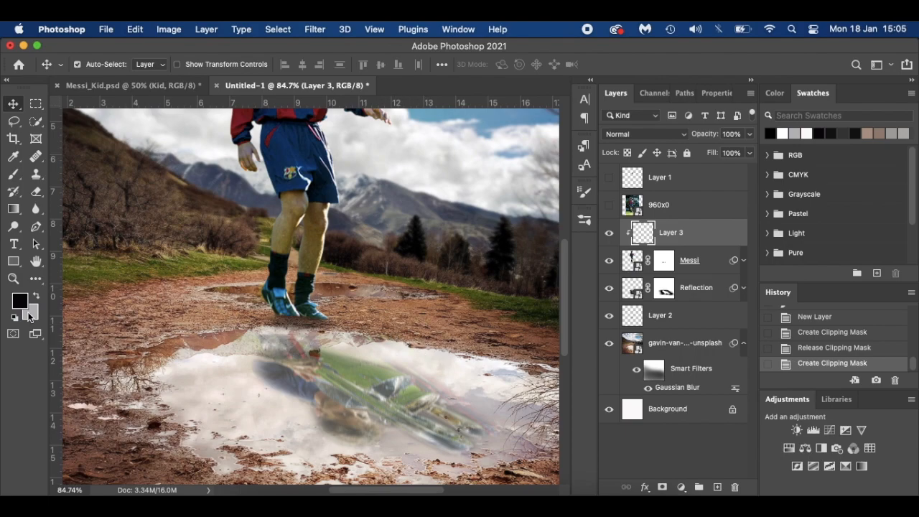
key("b")
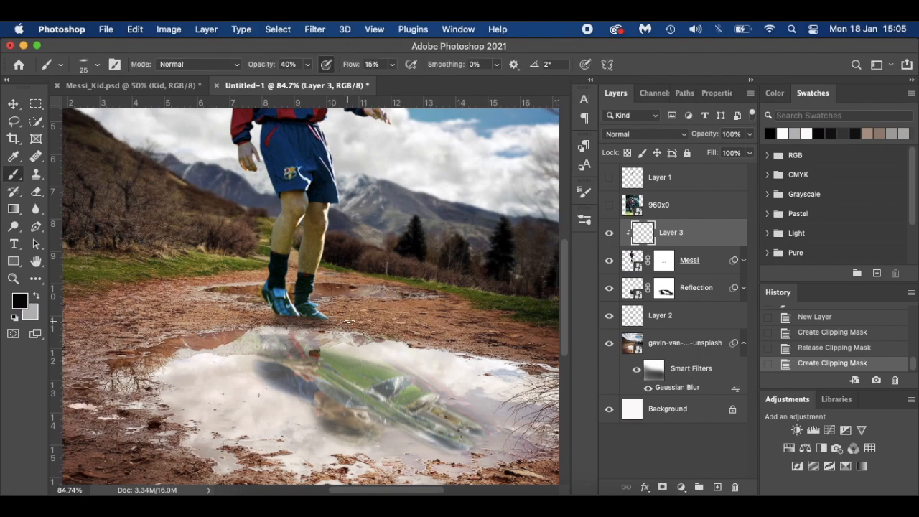
right_click(361, 315)
left_click(409, 370)
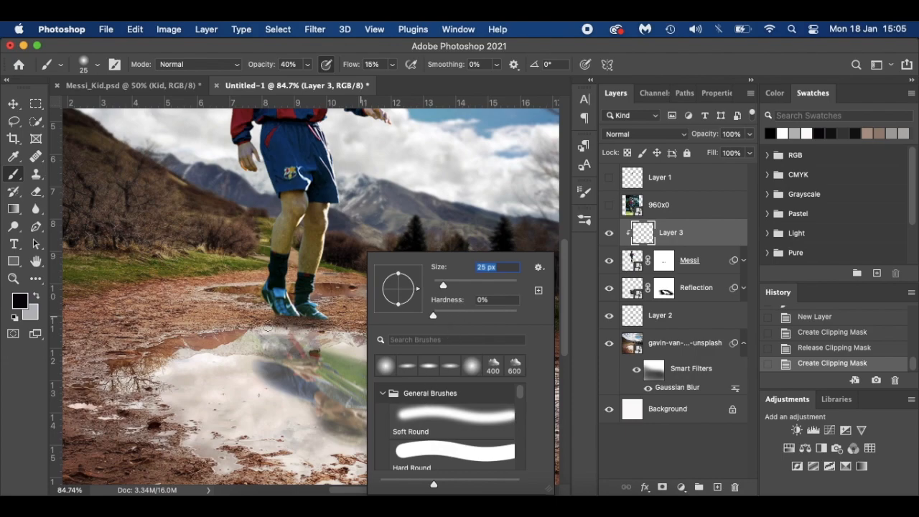
left_click(266, 325)
key("bracketright")
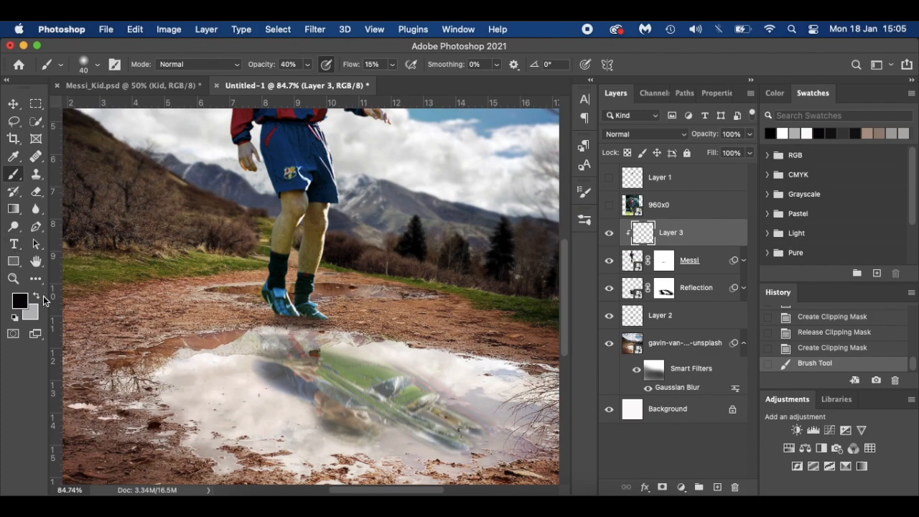
Set the brush to 100% opacity, 100% flow and 60 px, and paint black strokes beside and across the player's torso on the clipped layer
left_click_drag(252, 64, 424, 67)
key("bracketright")
key("bracketright")
left_click_drag(466, 212, 474, 234)
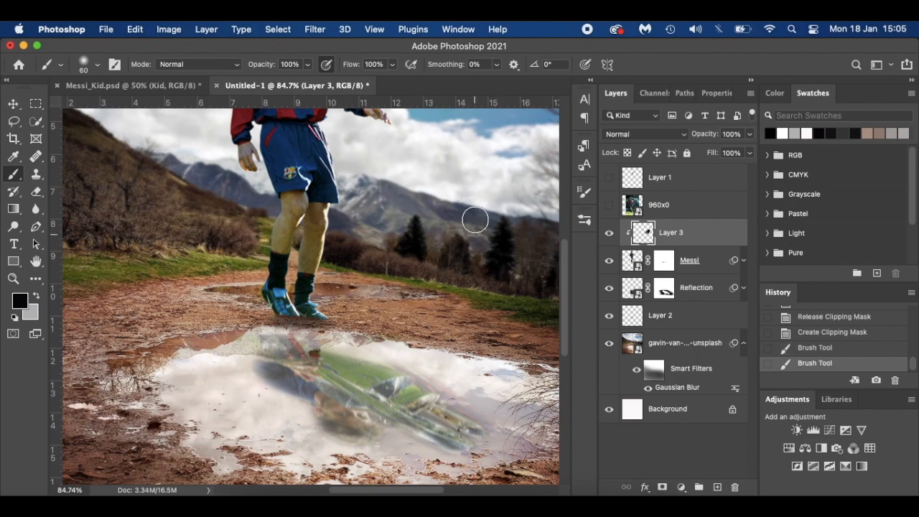
left_click(427, 292)
scroll(427, 292, "up", 5)
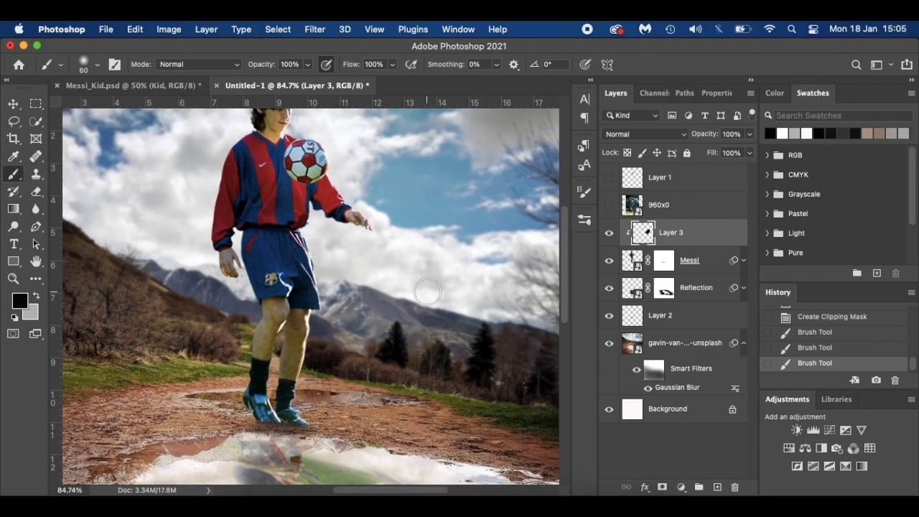
left_click(392, 283)
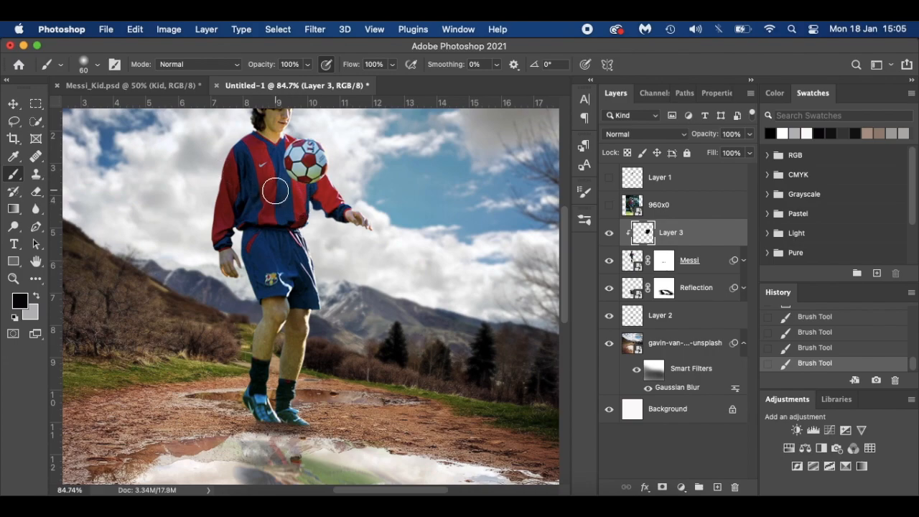
mouse_move(136, 167)
left_mouse_down()
mouse_move(357, 197)
mouse_move(444, 220)
mouse_move(297, 226)
mouse_move(450, 224)
mouse_move(367, 224)
mouse_move(206, 180)
mouse_move(188, 192)
mouse_move(192, 223)
mouse_move(154, 255)
mouse_move(246, 255)
mouse_move(298, 246)
left_mouse_up()
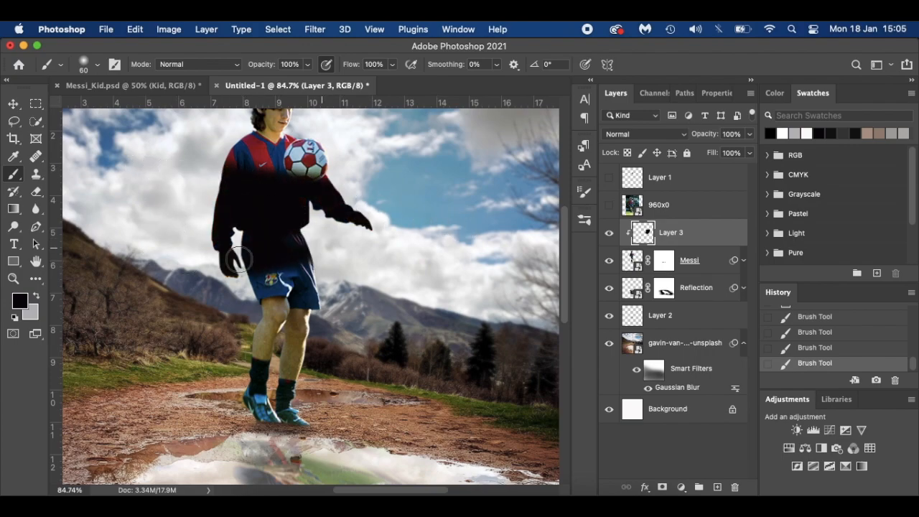
Release the layer's clipping mask, paint more black across the scene, and clip the layer to the Messi layer again
left_click(690, 246, "alt")
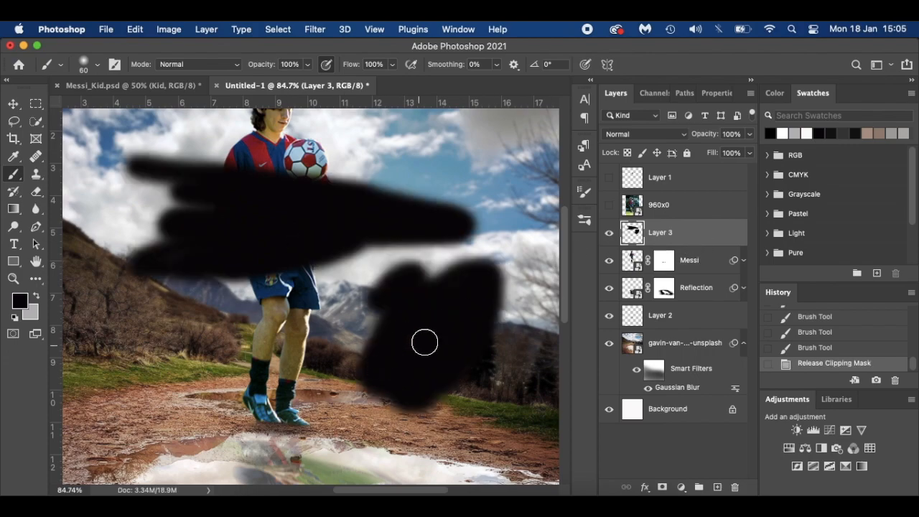
mouse_move(445, 168)
left_mouse_down()
mouse_move(474, 151)
mouse_move(456, 254)
mouse_move(327, 427)
mouse_move(172, 440)
mouse_move(93, 320)
mouse_move(111, 316)
left_mouse_up()
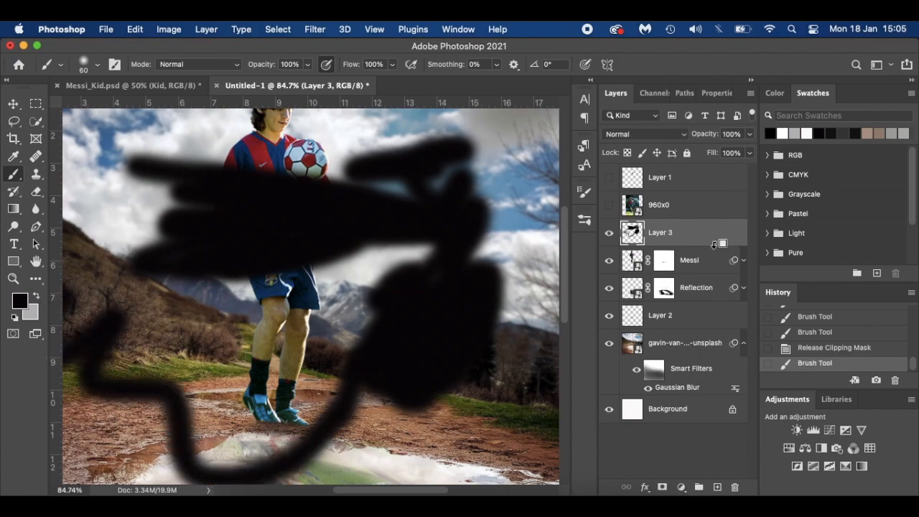
key("super+alt+g")
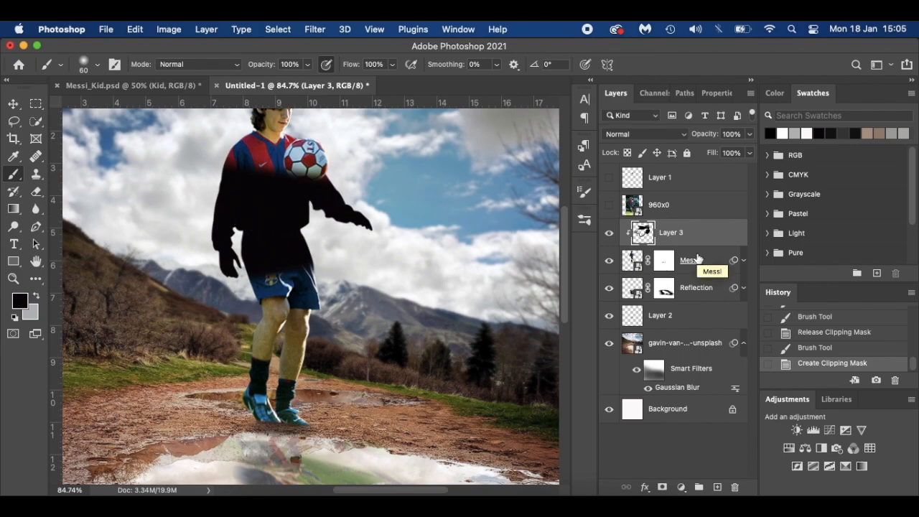
Replace the painted test layer with a new empty layer clipped to the Messi layer
left_click_drag(691, 244, 734, 487)
left_click(717, 487)
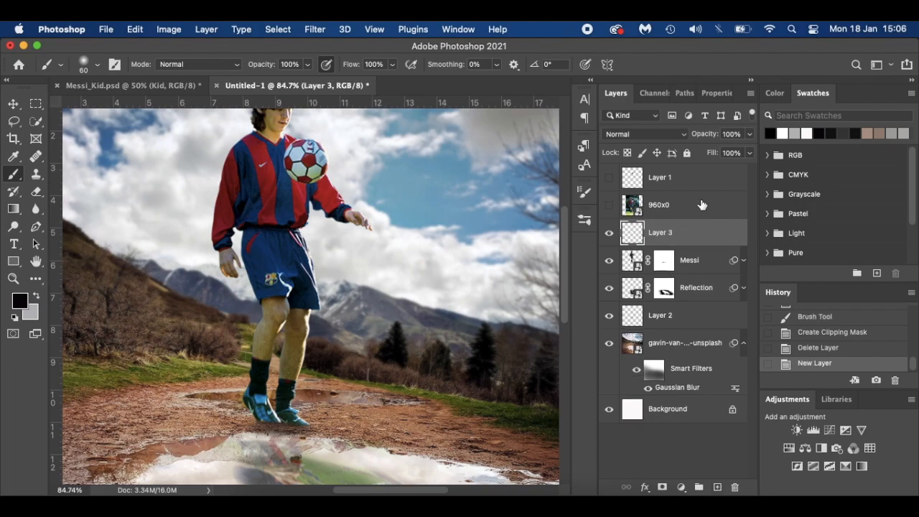
left_click(696, 246, "alt")
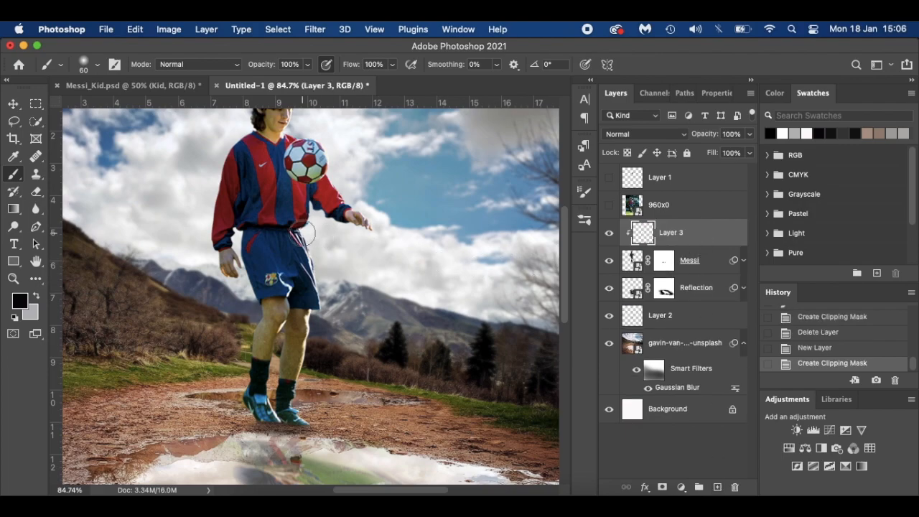
Set the brush to 18% opacity, 15% flow and 20 px for shading the player's feet
scroll(265, 373, "up", 5)
scroll(265, 374, "down", 5)
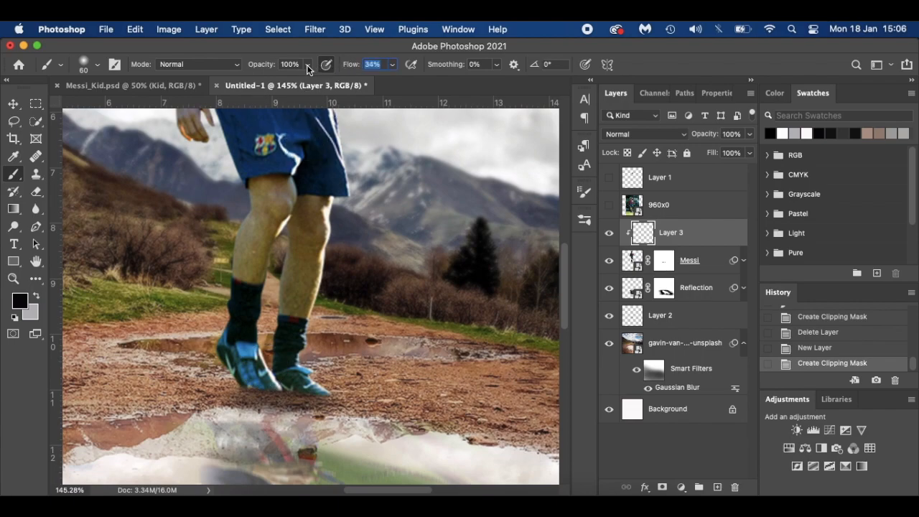
left_click_drag(295, 68, 241, 68)
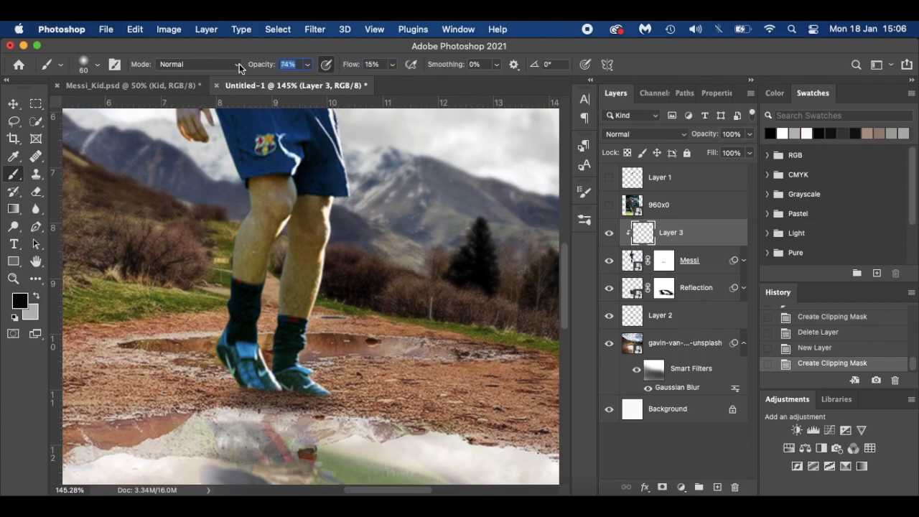
left_click(204, 64)
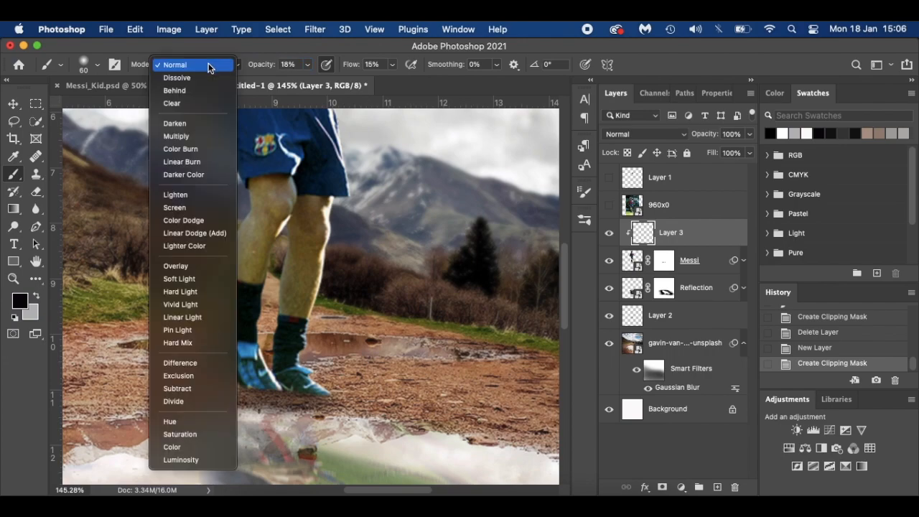
left_click(258, 63)
key("bracketleft")
key("bracketleft")
key("bracketleft")
key("bracketleft")
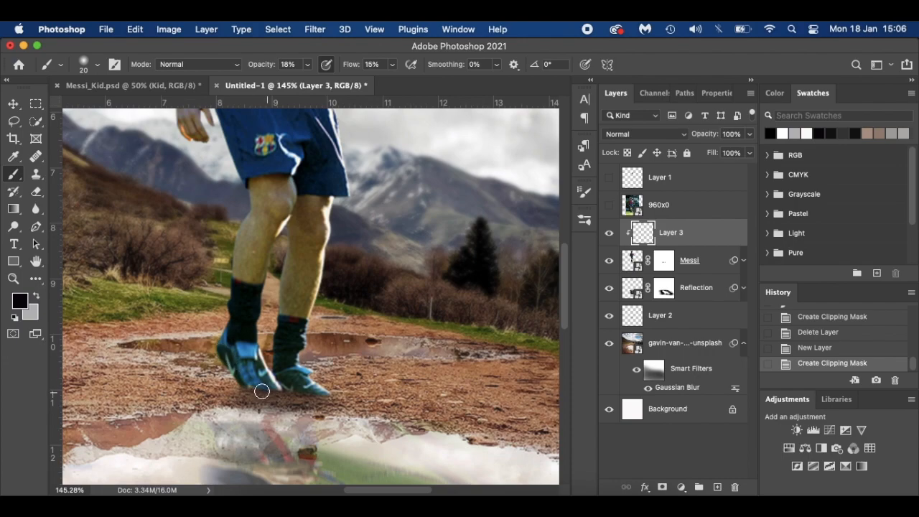
Paint soft black shading along the lower parts of both boots, comparing it with the shading layer hidden and shown
left_click_drag(258, 386, 248, 386)
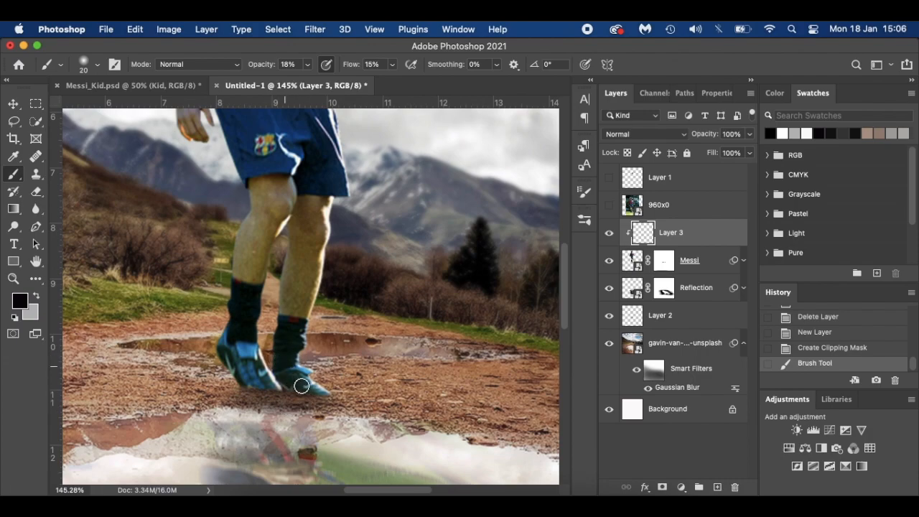
left_click_drag(280, 375, 286, 382)
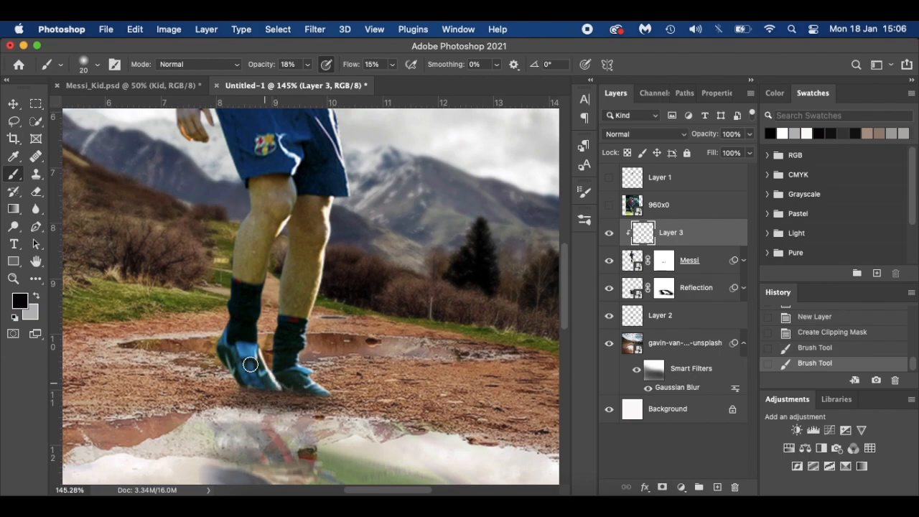
left_click_drag(248, 387, 246, 383)
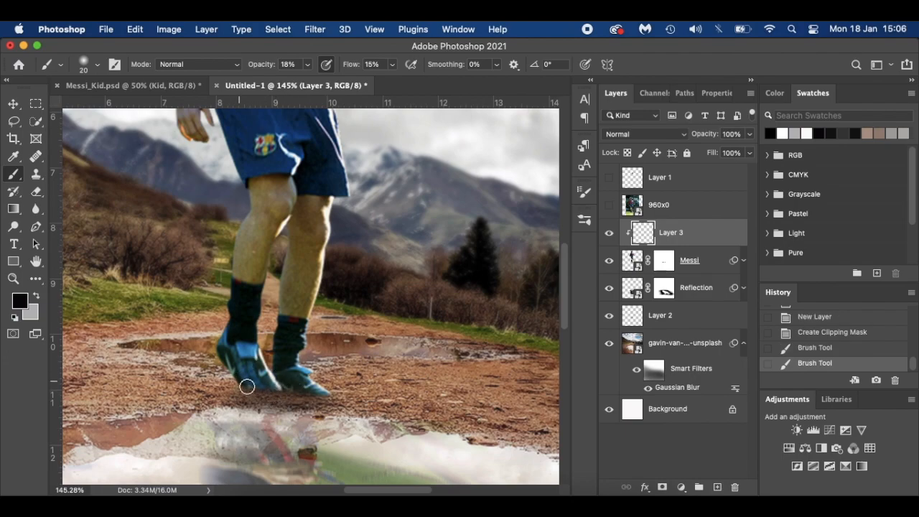
left_click(609, 233)
left_click(609, 232)
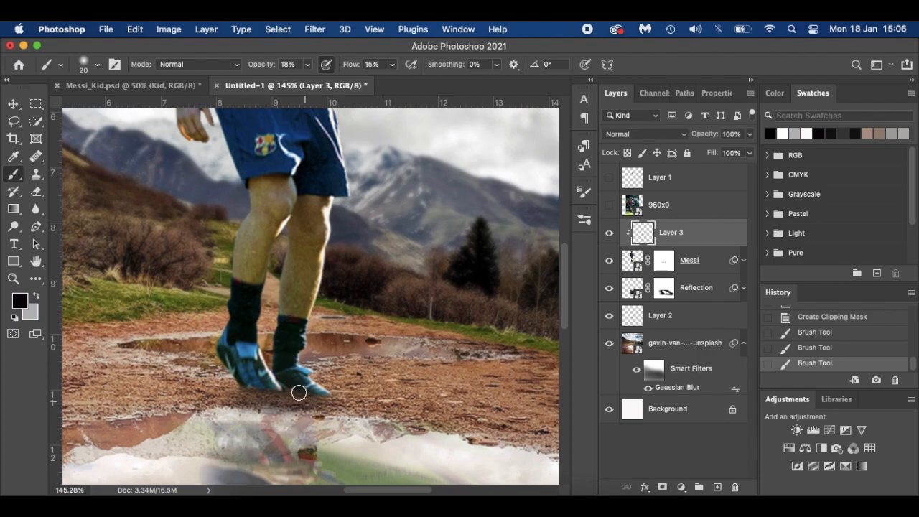
left_click_drag(231, 373, 272, 397)
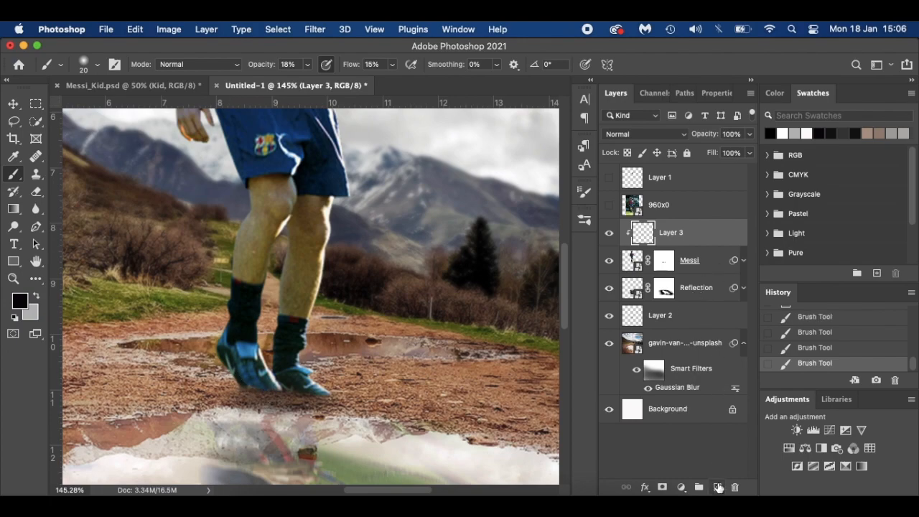
Add another new layer clipped to the Messi layer, and swap the colours to make light grey the foreground colour
left_click(717, 486)
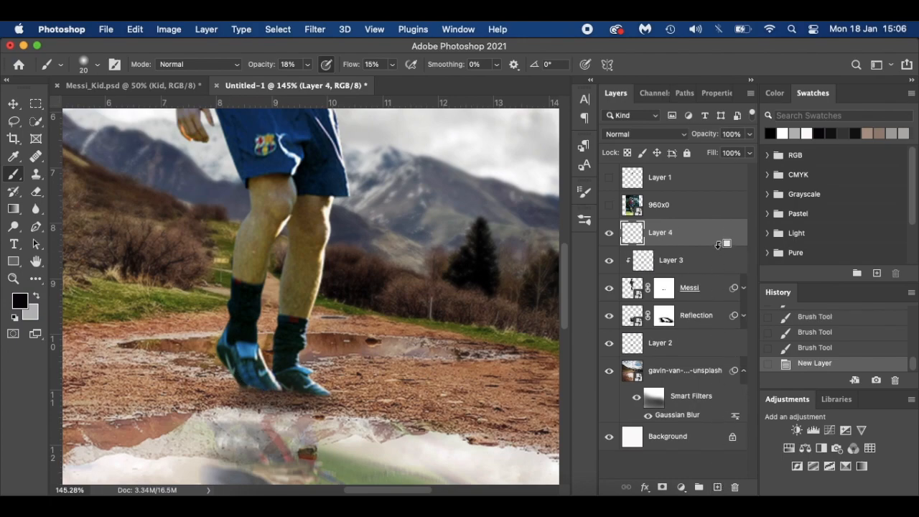
left_click(721, 247, "alt")
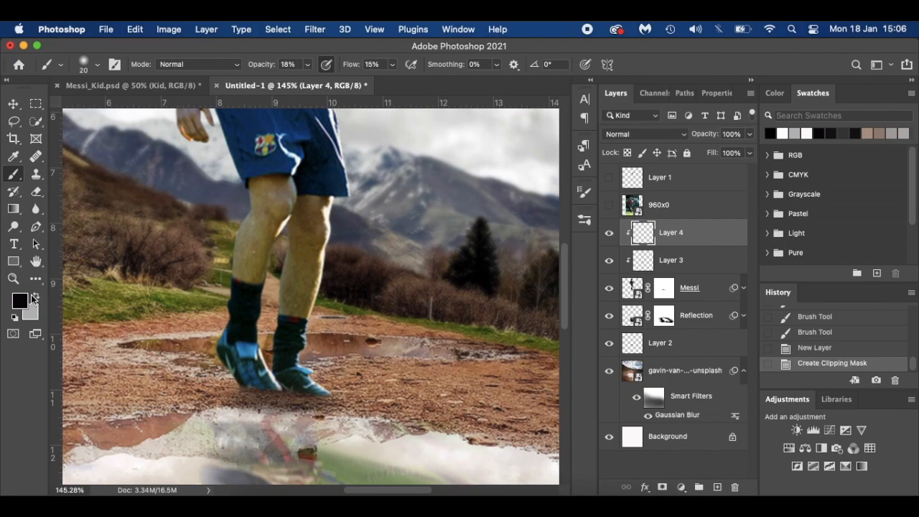
left_click(36, 297)
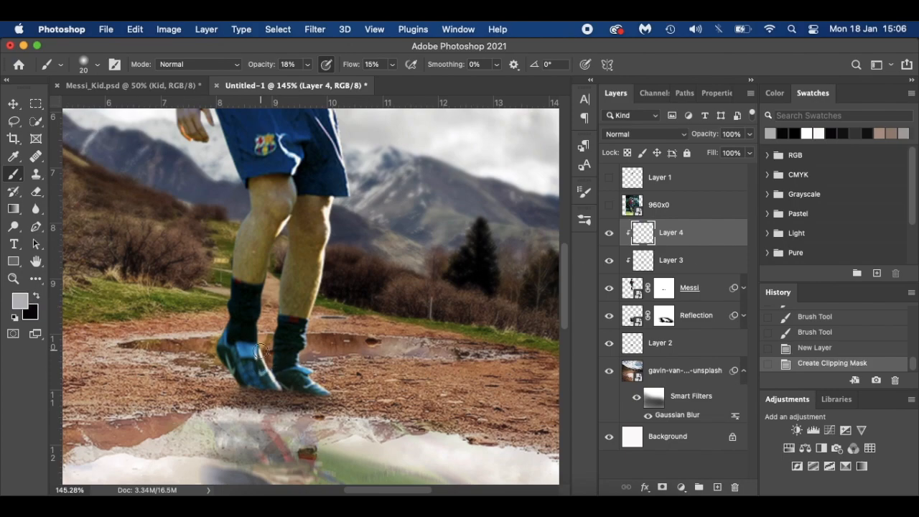
Paint faint light grey highlights on the boots, the outer edge of the leg, the ball and shoulder, and the front of the face
mouse_move(283, 385)
left_mouse_down()
mouse_move(260, 359)
mouse_move(276, 366)
left_mouse_up()
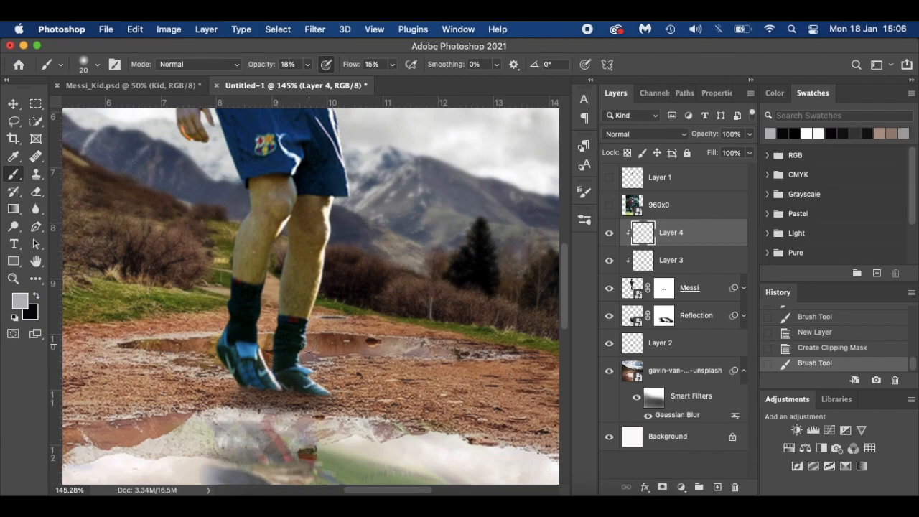
mouse_move(331, 226)
left_mouse_down()
mouse_move(302, 342)
mouse_move(305, 379)
left_mouse_up()
scroll(266, 352, "up", 8)
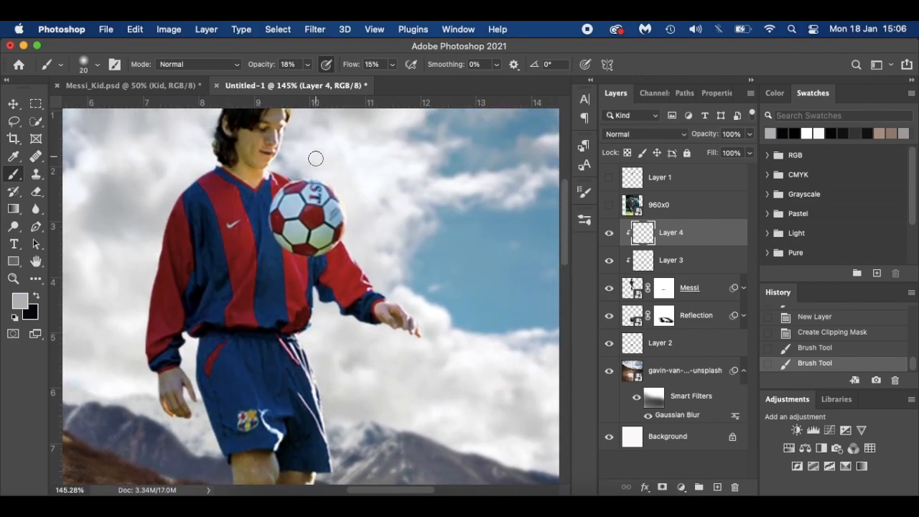
left_click_drag(303, 176, 349, 226)
scroll(314, 170, "up", 2)
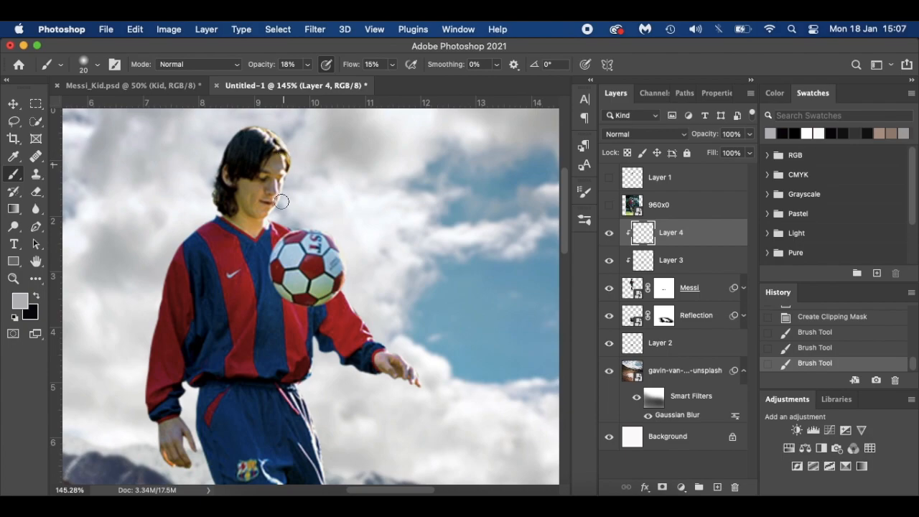
left_click_drag(275, 216, 301, 150)
scroll(342, 236, "down", 5)
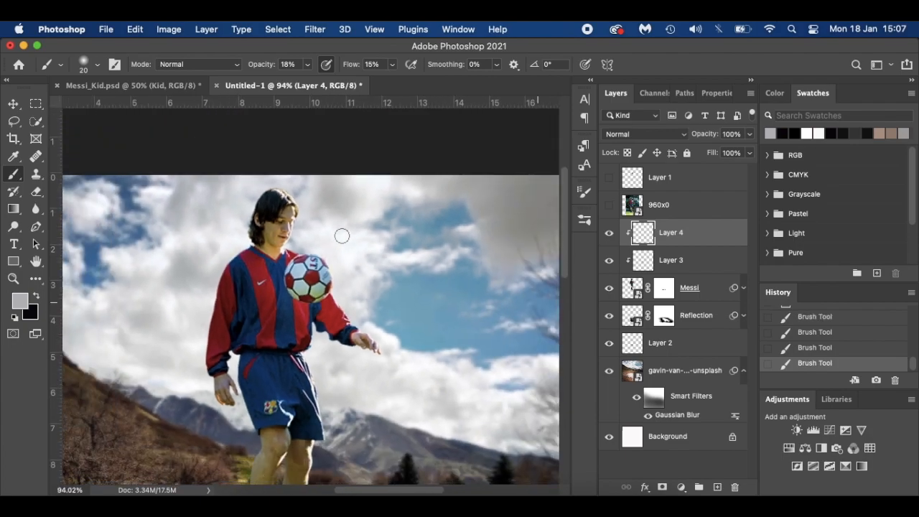
Compare the player with the clipped highlight and shadow layers hidden and shown
scroll(342, 235, "down", 1)
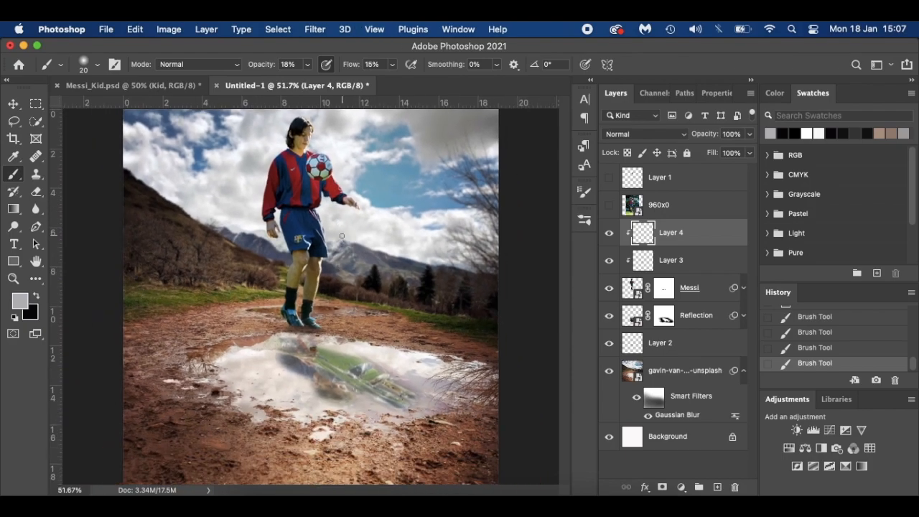
left_click(610, 236)
left_click(610, 235)
left_click(610, 260)
Delete the hidden 960x0 layer and Layer 1 from the composite
left_click(714, 205)
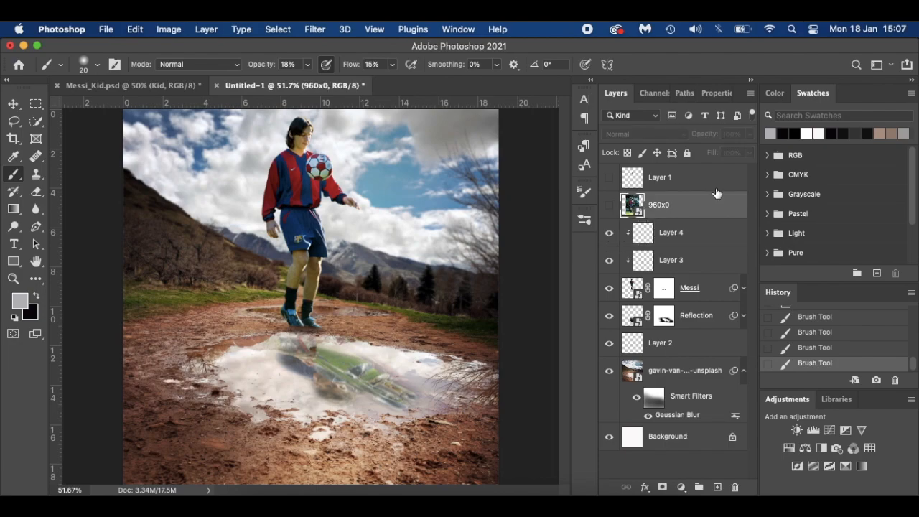
left_click(717, 186, "shift")
left_click_drag(722, 210, 735, 487)
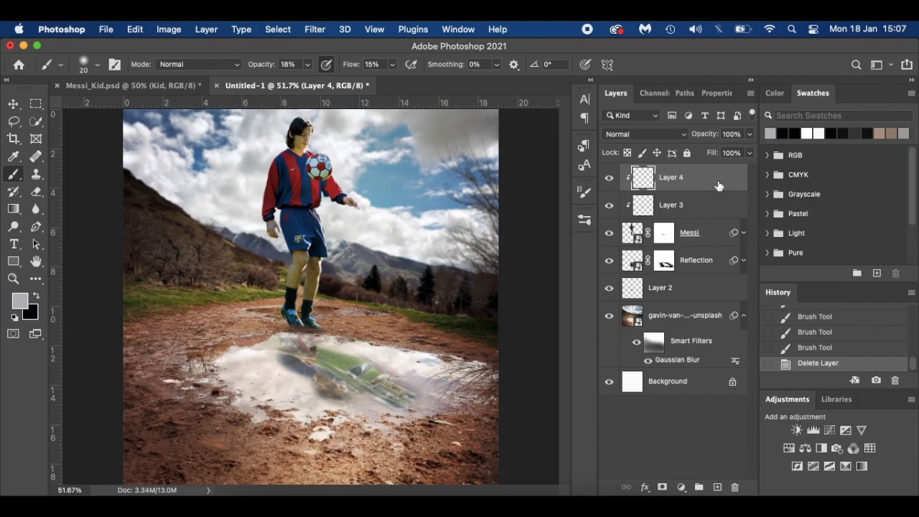
Stamp all visible layers into a new layer at the top of the stack and convert it to a smart object
key("super+alt+shift+e")
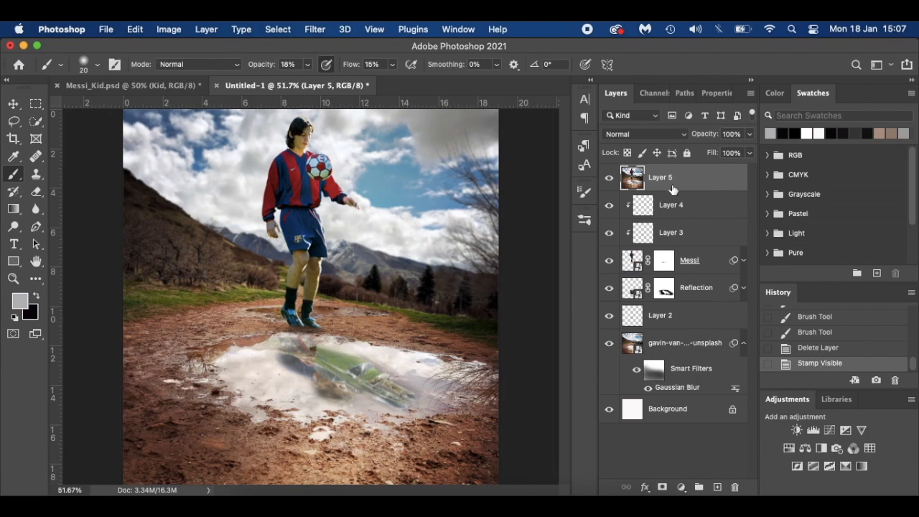
right_click(686, 182)
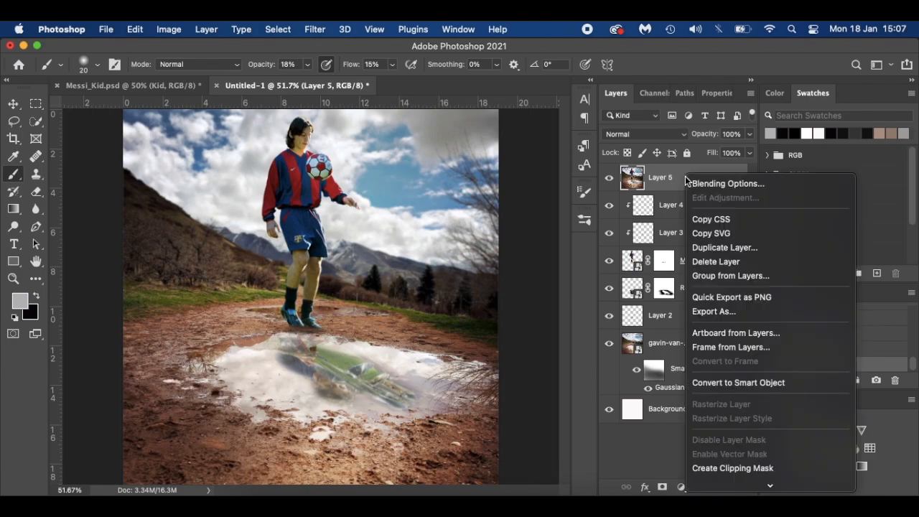
left_click(723, 384)
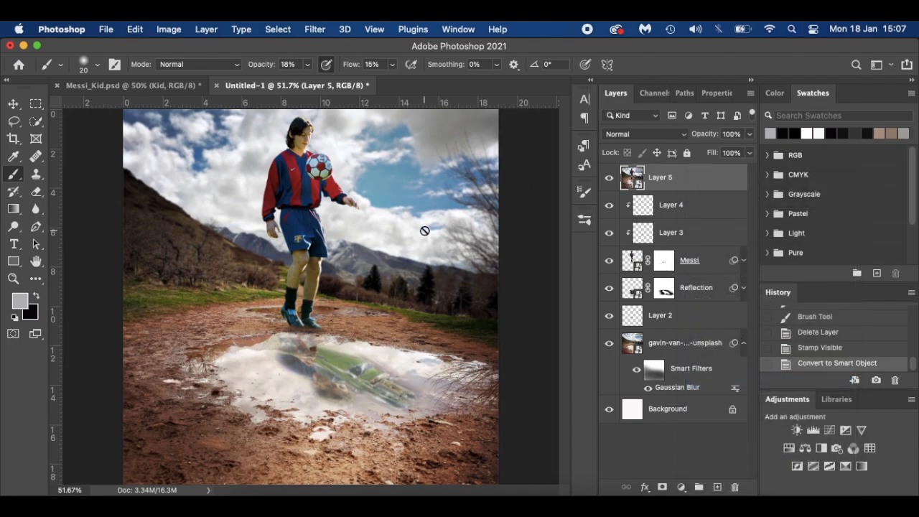
Start the Camera Raw Filter on the stamped layer and set Vibrance to +5, Saturation to +2 and Texture to +8
left_click(314, 32)
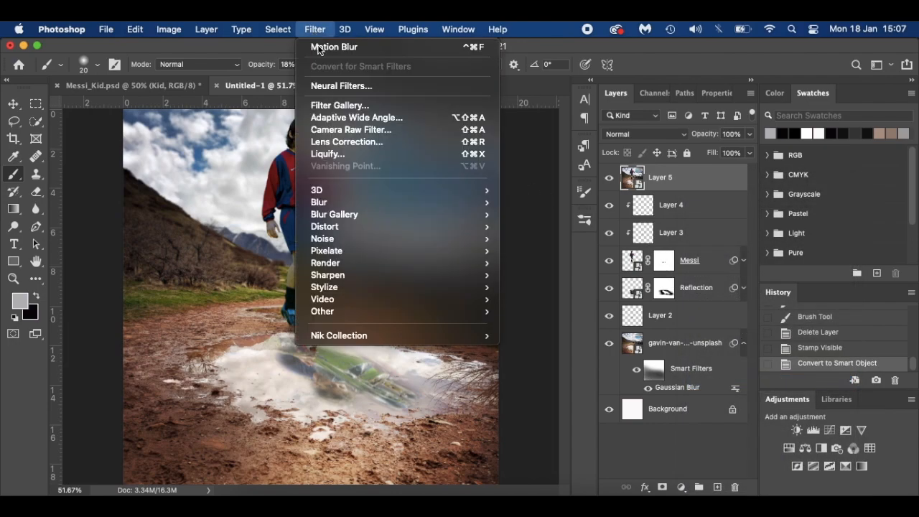
left_click(384, 128)
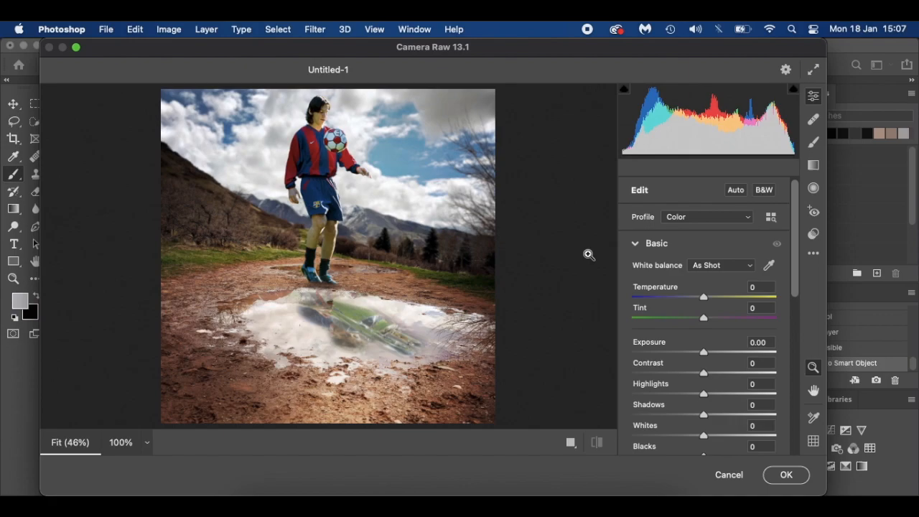
scroll(690, 323, "down", 5)
scroll(689, 325, "down", 5)
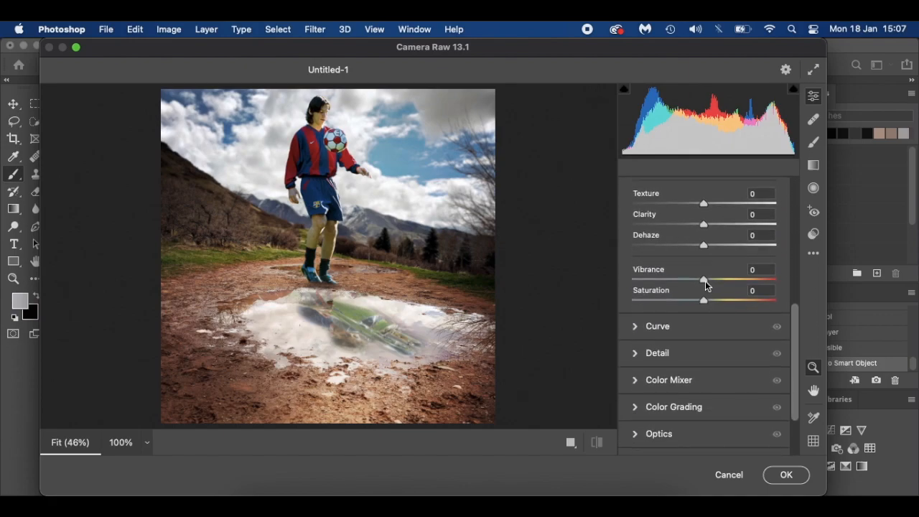
left_click_drag(702, 278, 707, 281)
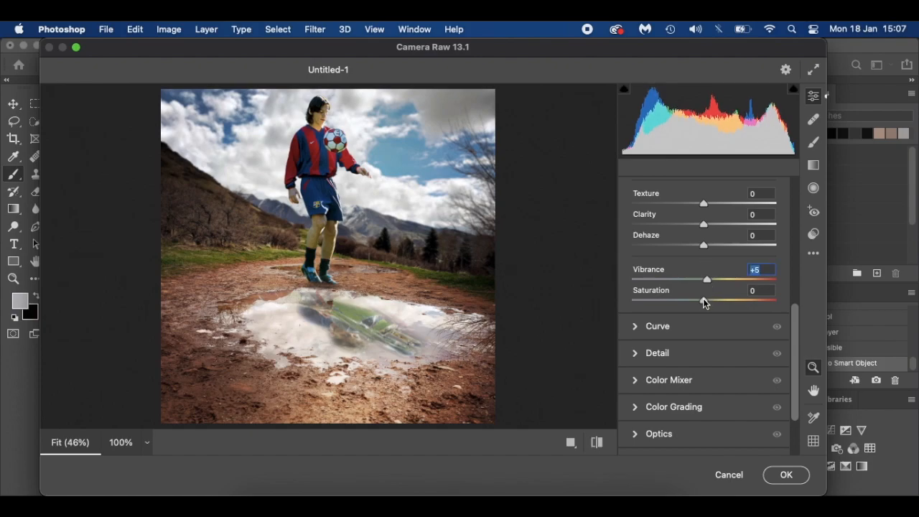
left_click_drag(703, 303, 706, 303)
scroll(706, 287, "up", 3)
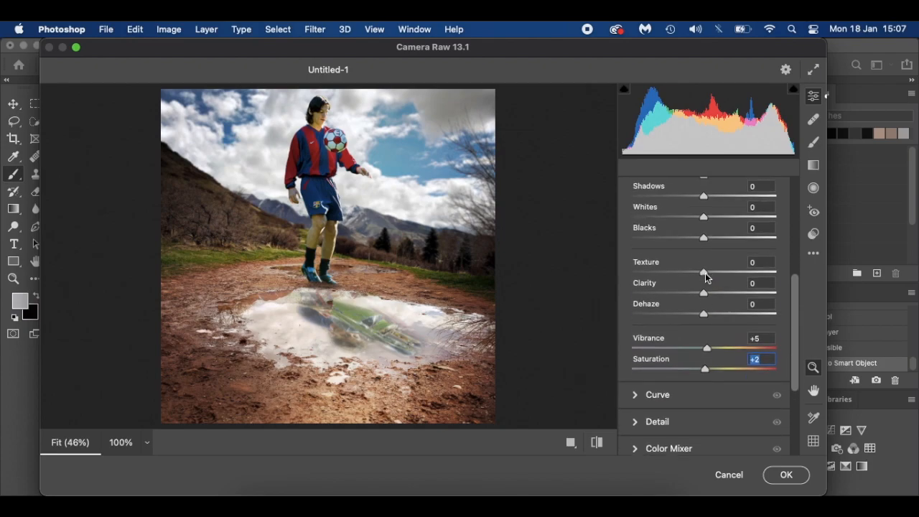
left_click_drag(704, 274, 709, 273)
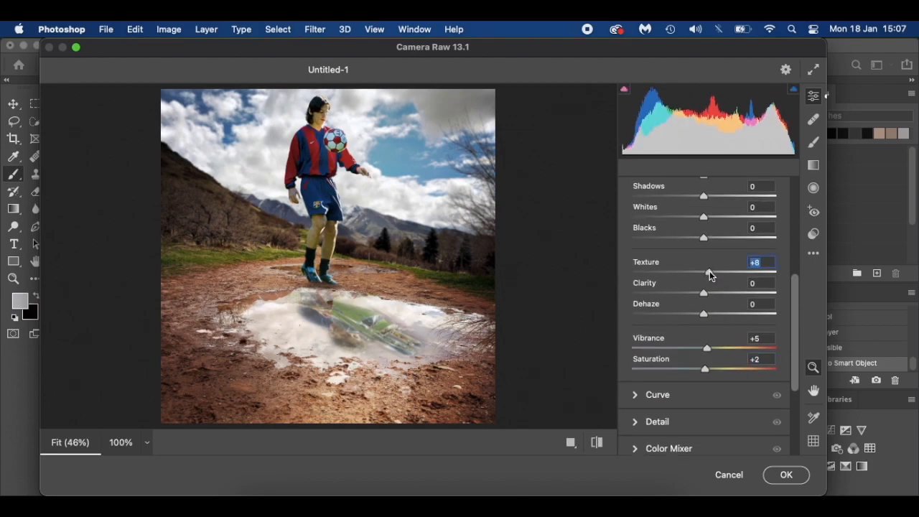
Darken the image edges with a Camera Raw vignetting value of -20
scroll(709, 273, "up", 1)
scroll(709, 274, "up", 2)
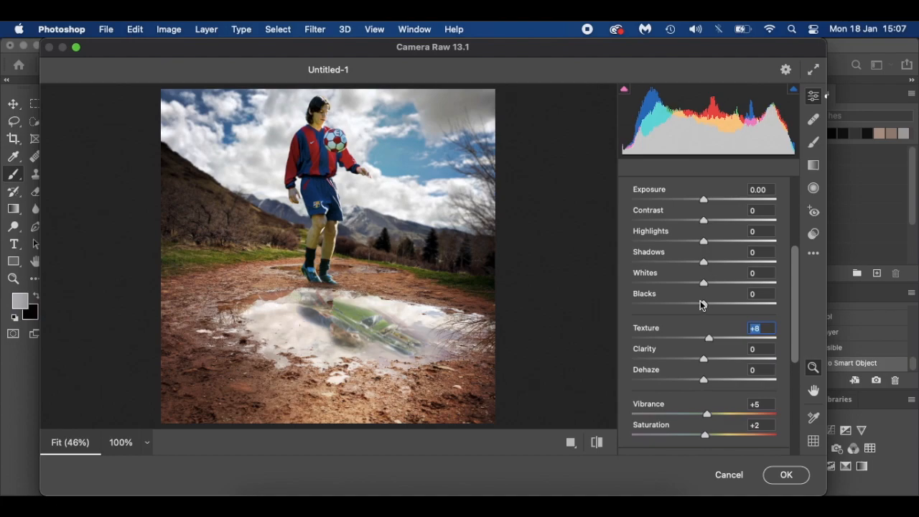
scroll(707, 257, "up", 2)
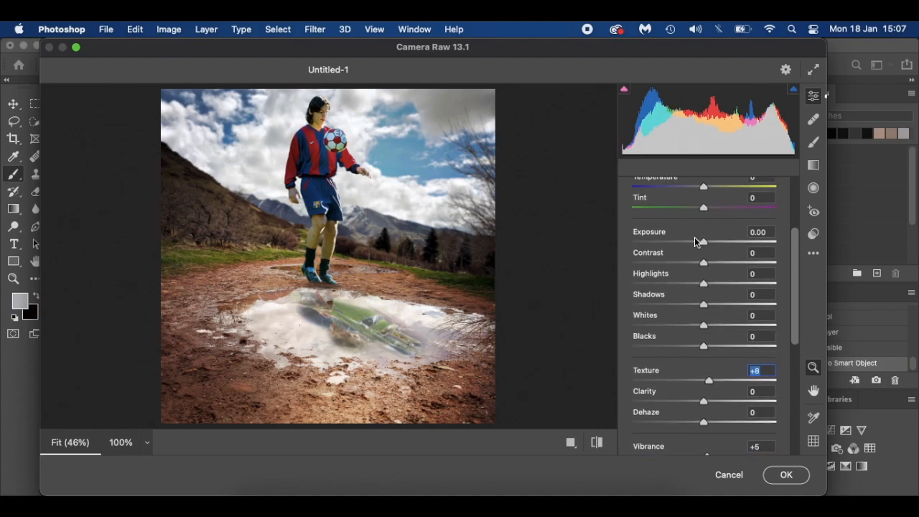
scroll(705, 222, "up", 2)
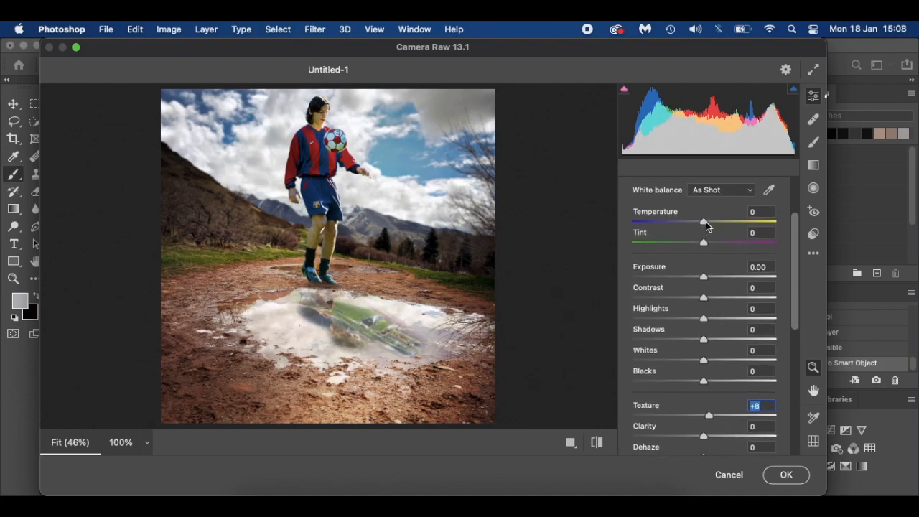
scroll(706, 222, "up", 4)
scroll(706, 222, "down", 4)
scroll(706, 221, "down", 12)
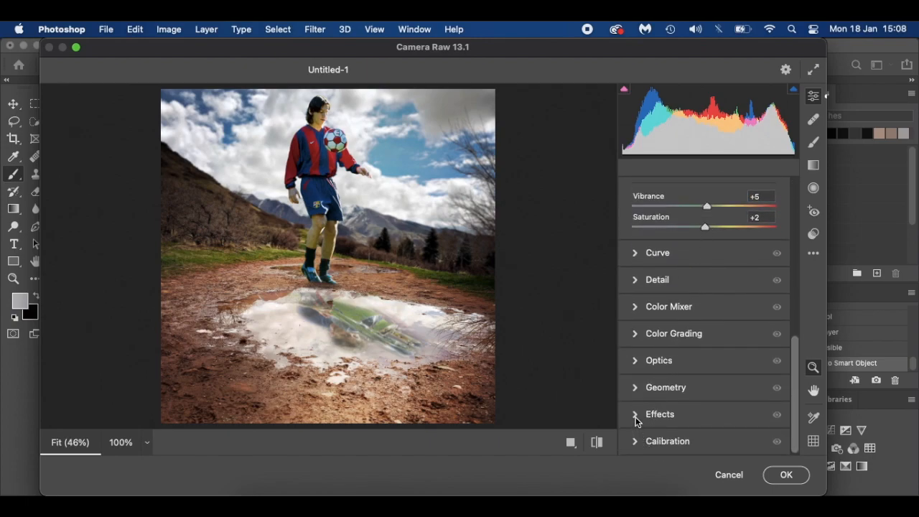
left_click(636, 416)
left_click_drag(702, 302, 688, 304)
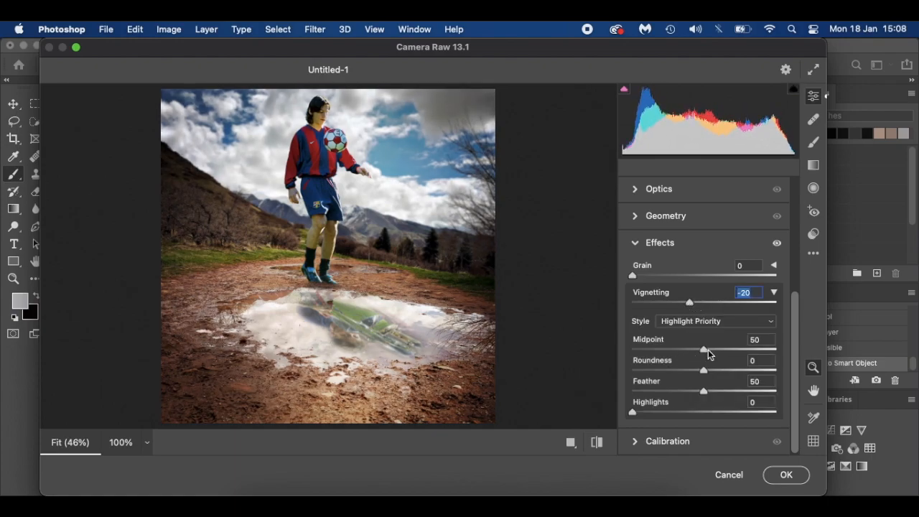
Set the vignette's midpoint to 49, try its roundness, feather and highlights settings, and apply the Camera Raw Filter
mouse_move(705, 353)
left_mouse_down()
mouse_move(611, 347)
mouse_move(705, 354)
left_mouse_up()
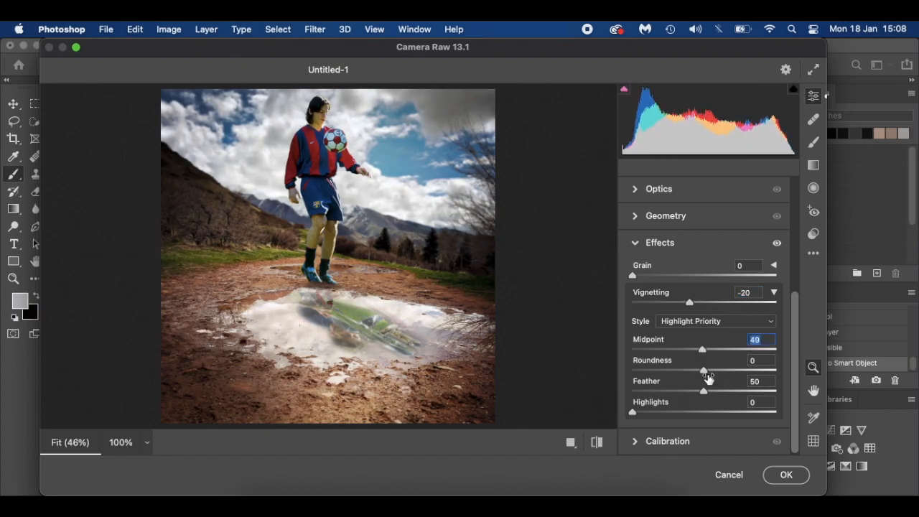
left_click_drag(704, 370, 704, 390)
mouse_move(631, 411)
left_mouse_down()
mouse_move(741, 418)
mouse_move(615, 412)
left_mouse_up()
left_click(635, 243)
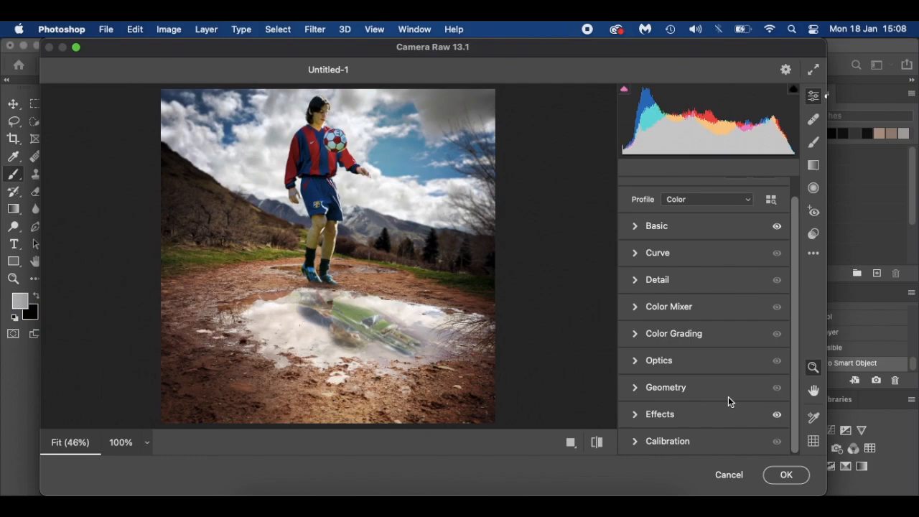
left_click(782, 476)
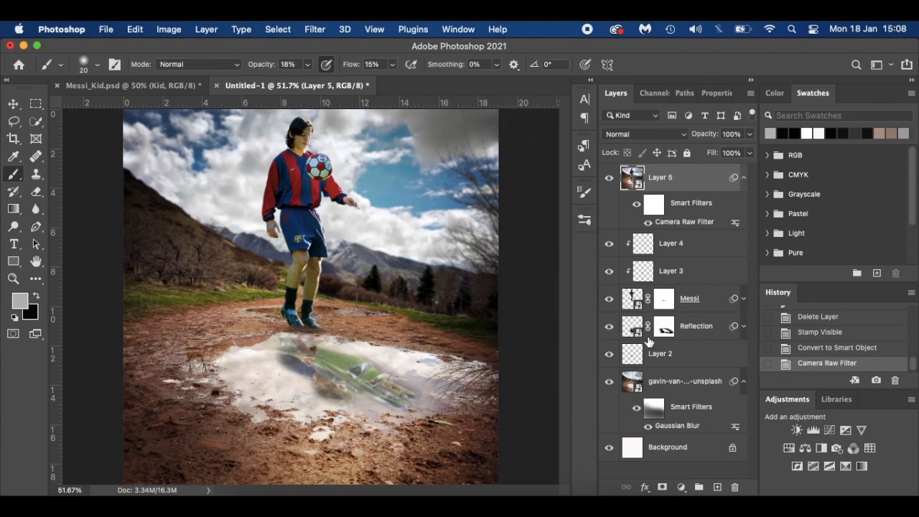
Compare the composite with the Camera Raw-graded layer hidden and shown, and switch to the Move tool
left_click(608, 177)
left_click(609, 177)
key("v")
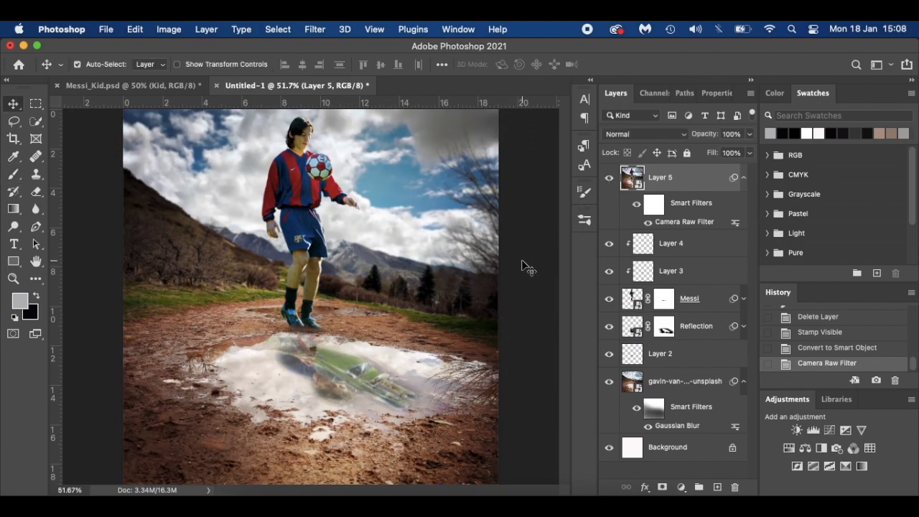